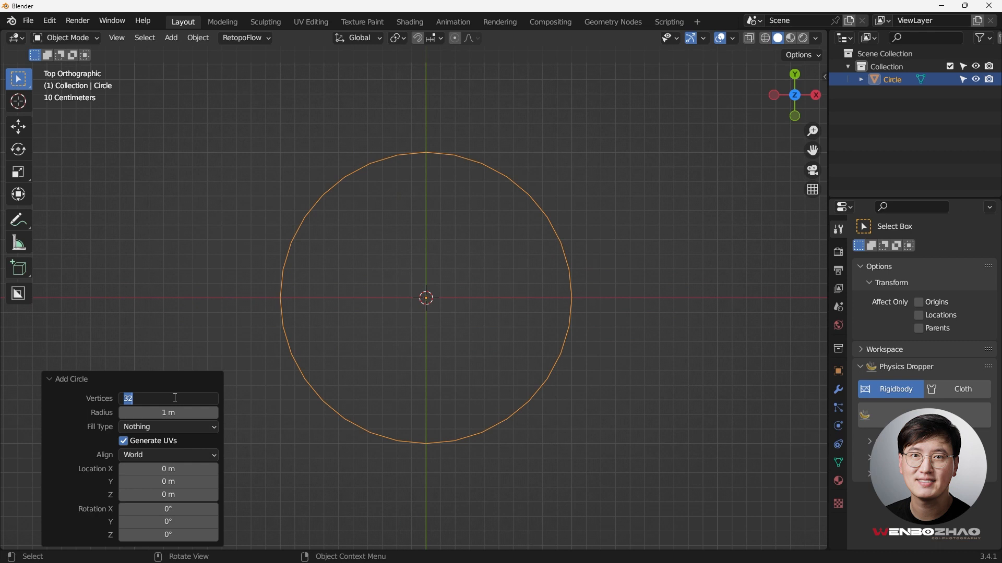
Step: Set the new circle to 24 vertices with a Triangle Fan fill
type("24")
key("Return")
left_click(173, 428)
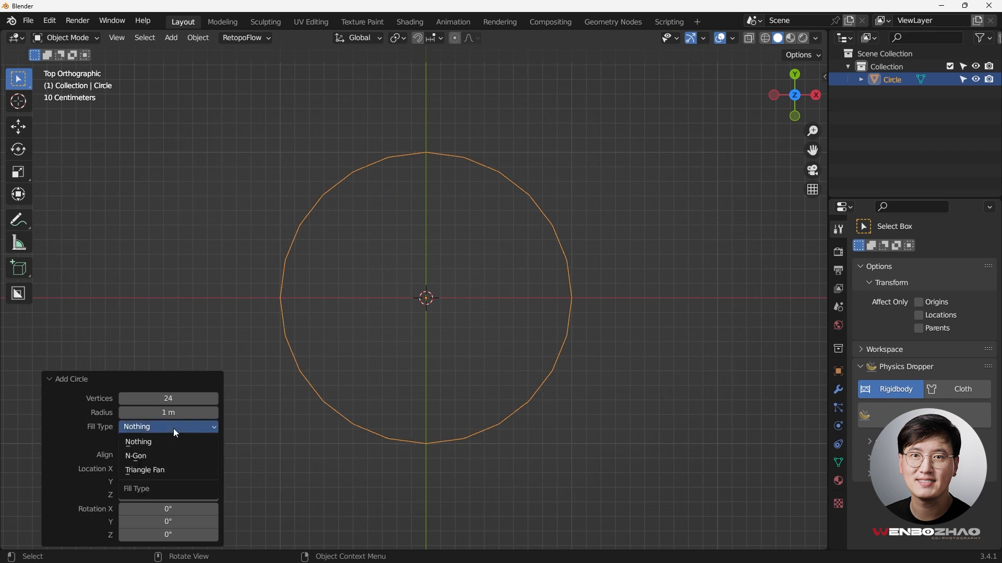
left_click(171, 470)
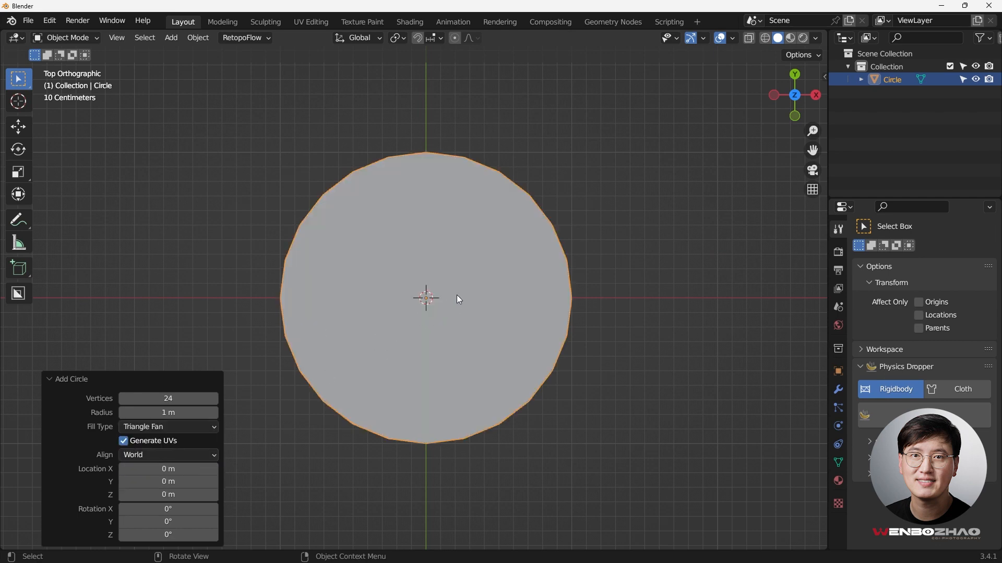
Step: Enter Edit Mode and inset all the circle's faces twice, by about 0.038 m and about 0.043 m
middle_click_drag(458, 300, 462, 316, "shift")
key("Tab")
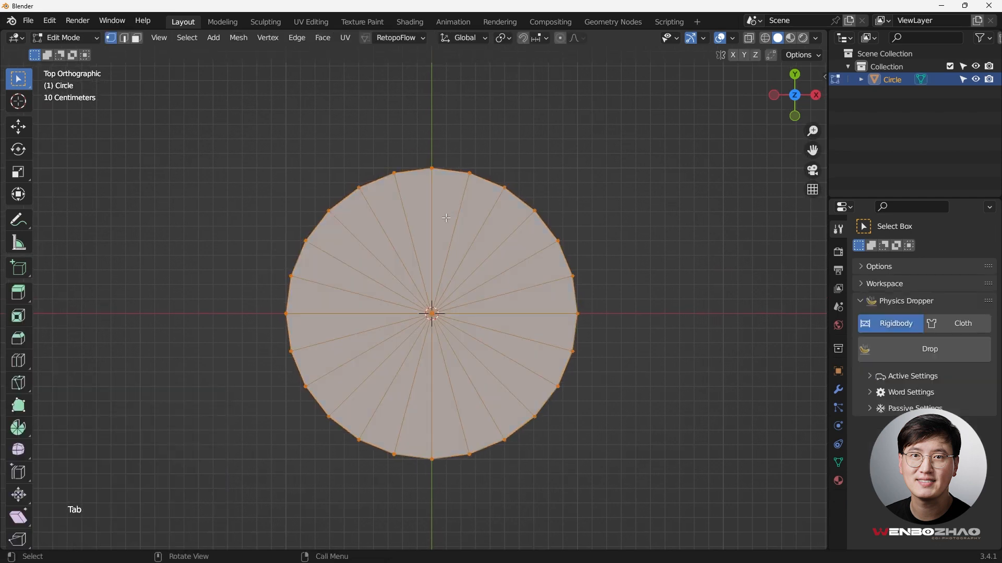
middle_click_drag(466, 268, 450, 262, "shift")
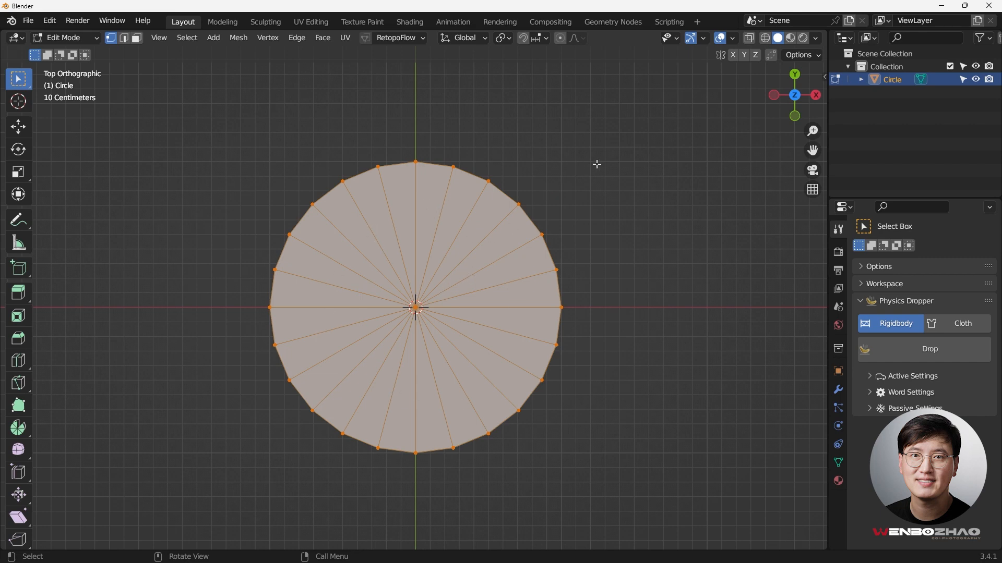
key("i")
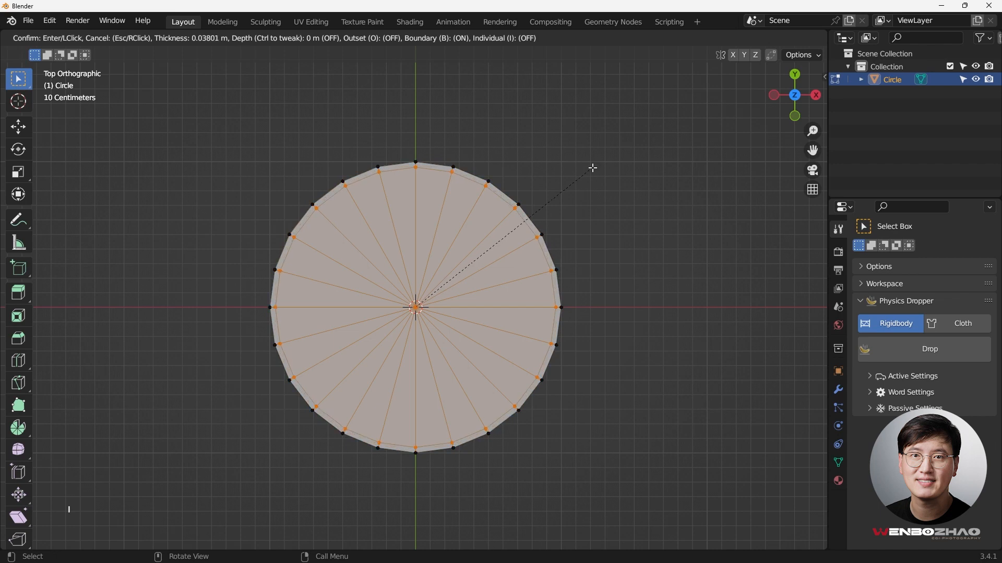
left_click(590, 168)
scroll(559, 179, "up", 2)
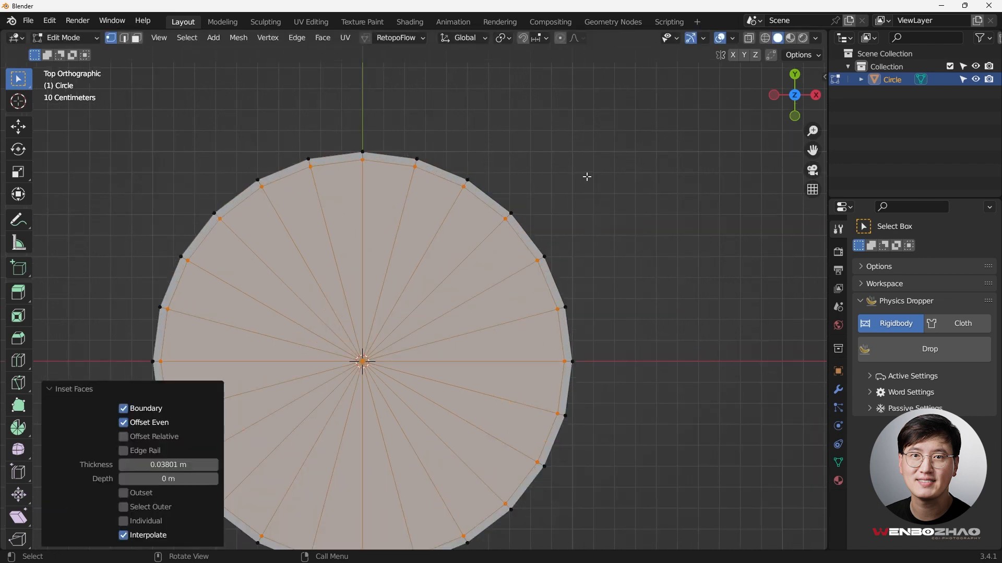
key("i")
left_click(579, 182)
scroll(579, 182, "down", 2)
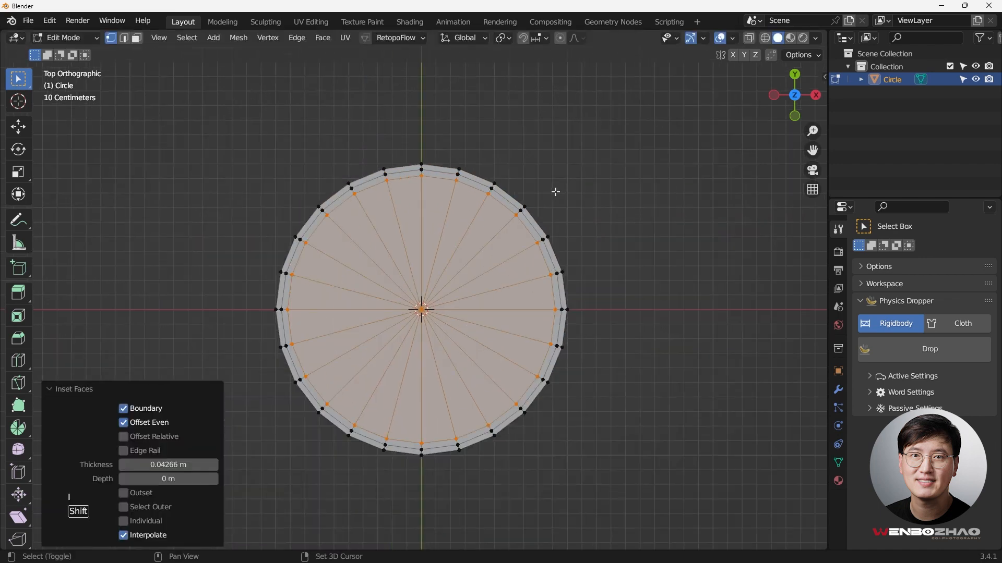
middle_click_drag(552, 193, 539, 194, "shift")
scroll(458, 205, "up", 1)
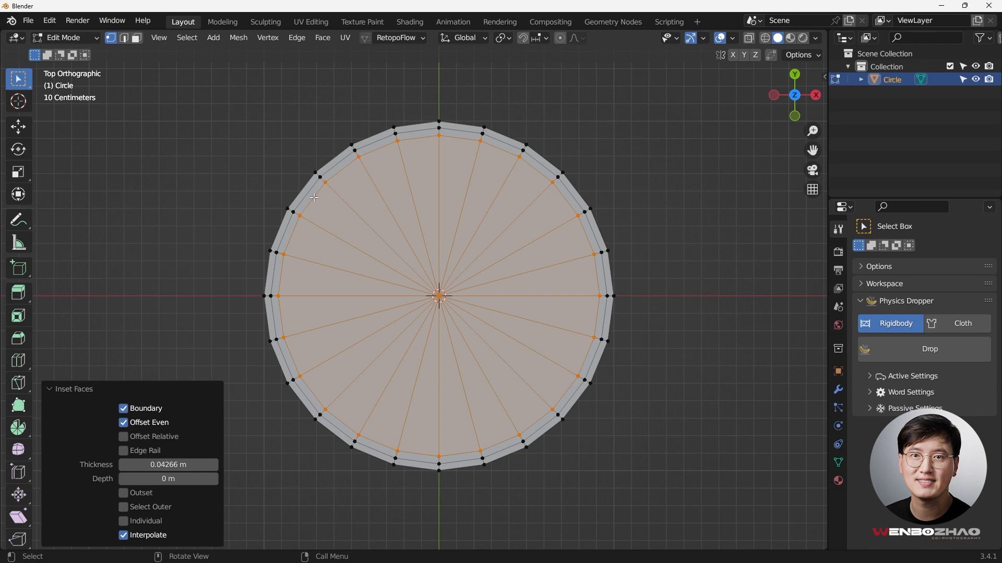
Step: Enable the Statistics overlay in the viewport and clear the mesh selection
left_click(734, 39)
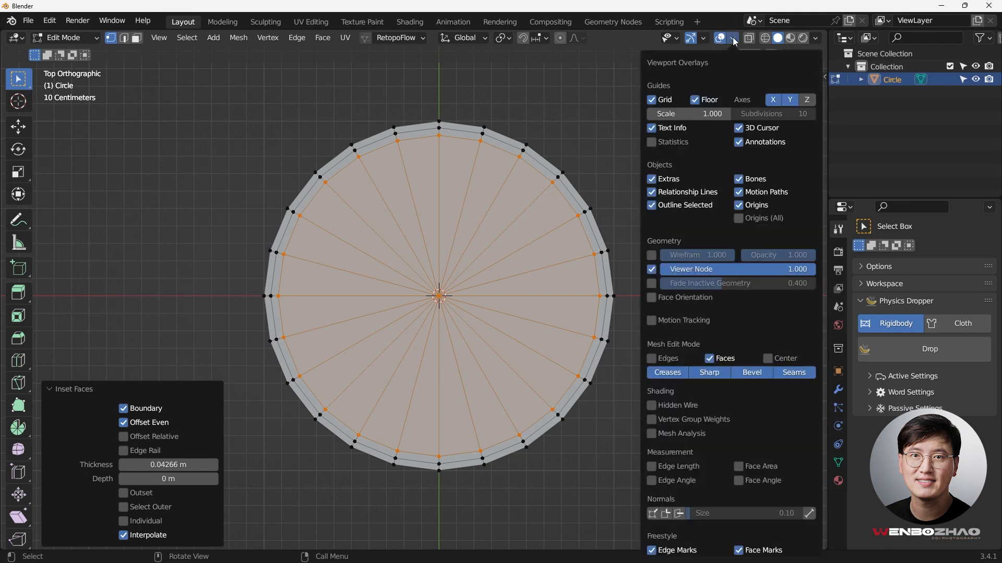
left_click(651, 143)
left_click(582, 145)
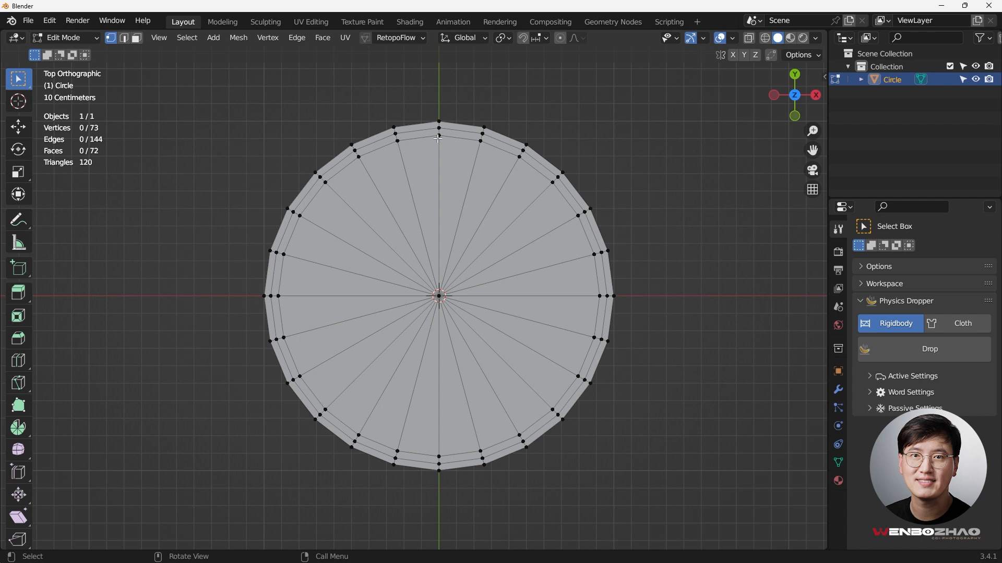
Step: Connect two inner-ring vertices four segments apart with a straight edge path, forming the hexagon's top side
left_click(358, 156)
left_click(398, 141, "shift")
left_click_drag(434, 135, 456, 142, "shift")
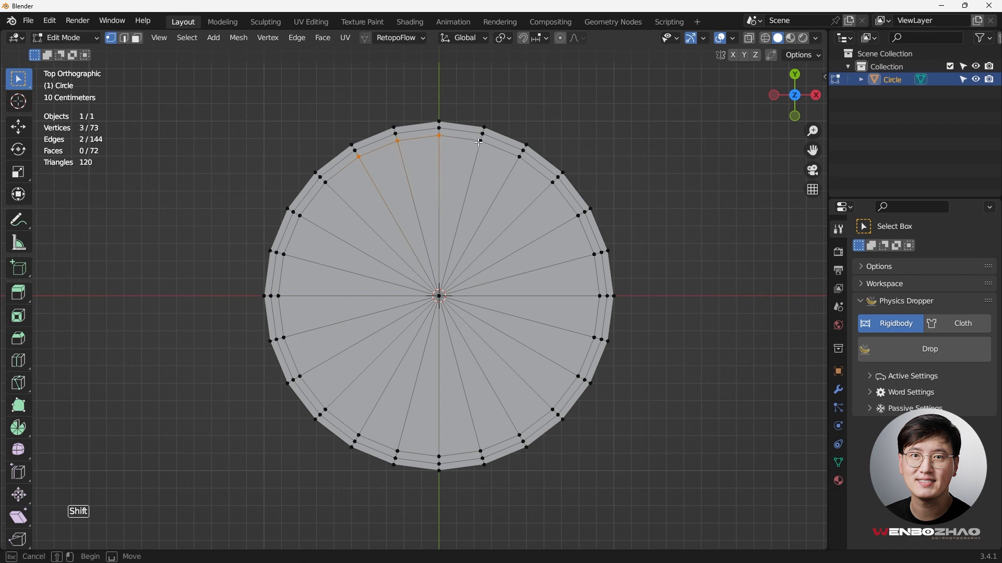
left_click(480, 141, "shift")
left_click(520, 156, "shift")
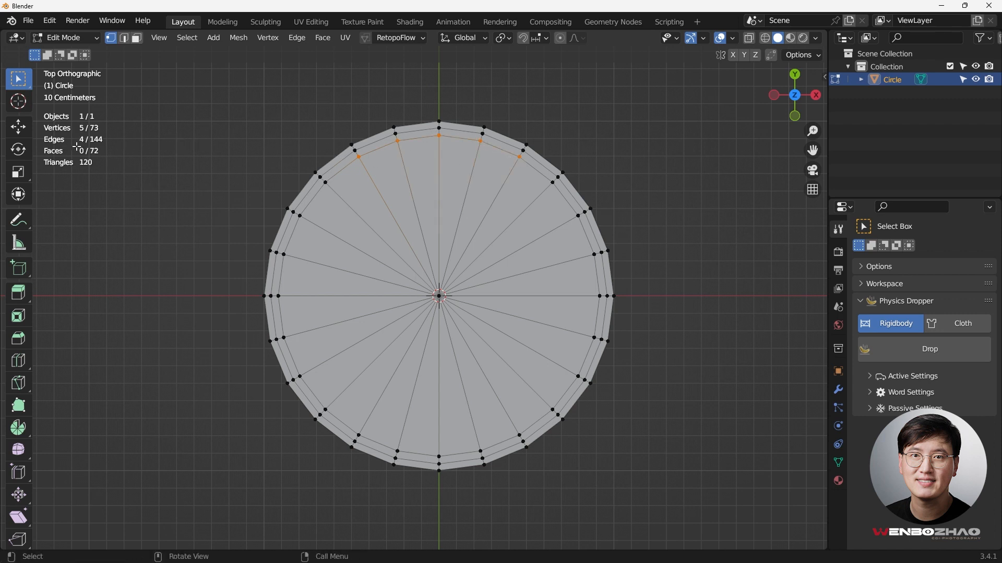
left_click(360, 157)
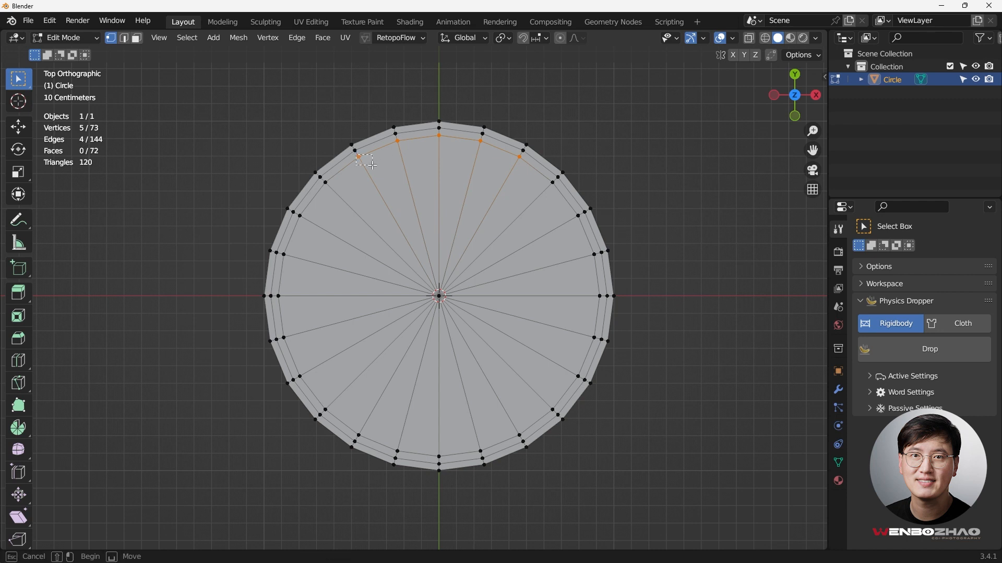
left_click(521, 156, "shift")
key("j")
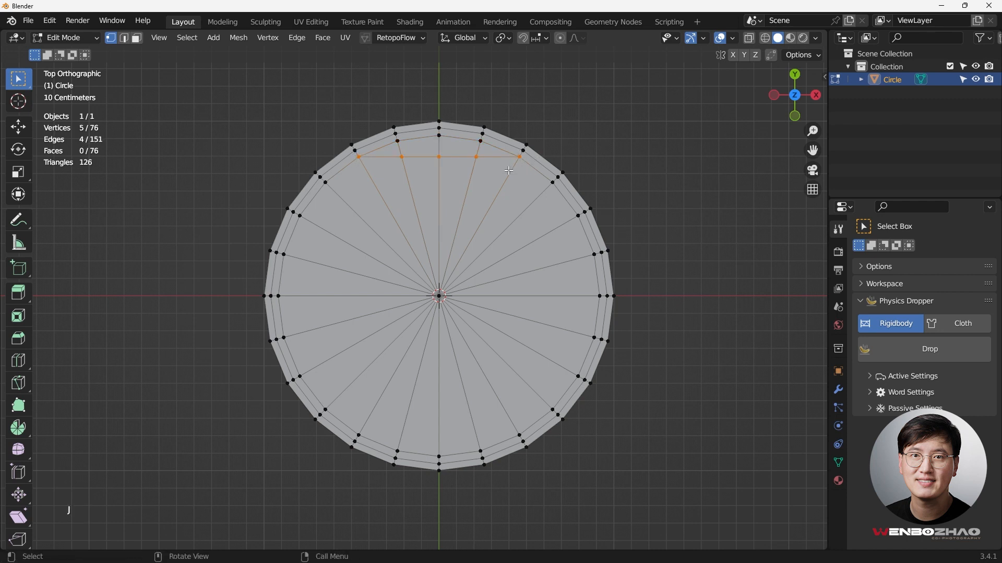
Step: Connect the hexagon's top-right corner to the inner-ring vertex on the positive X axis, four segments away
left_click(535, 159)
left_click(553, 183, "shift")
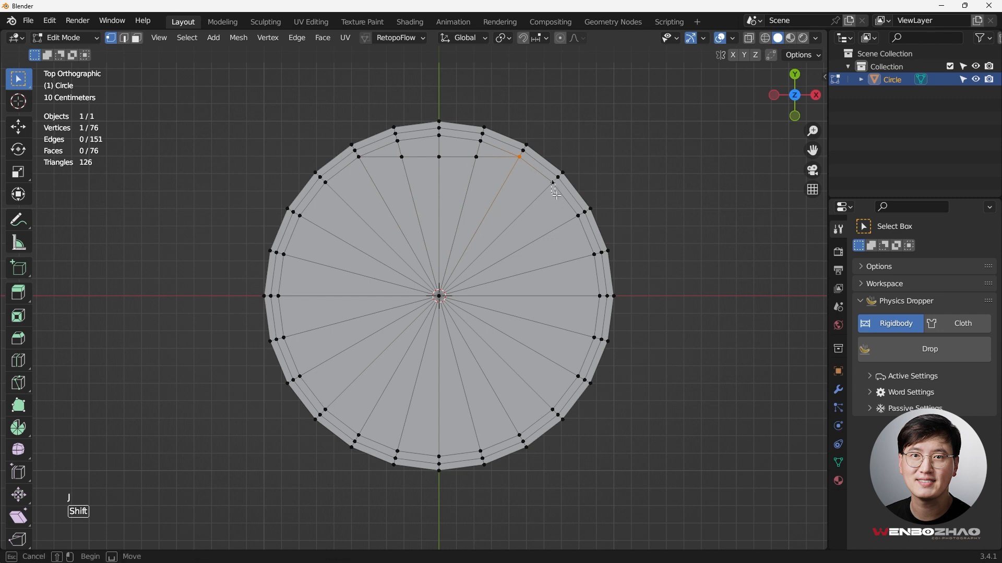
left_click(578, 215, "shift")
left_click(595, 255, "shift")
left_click(599, 297, "shift")
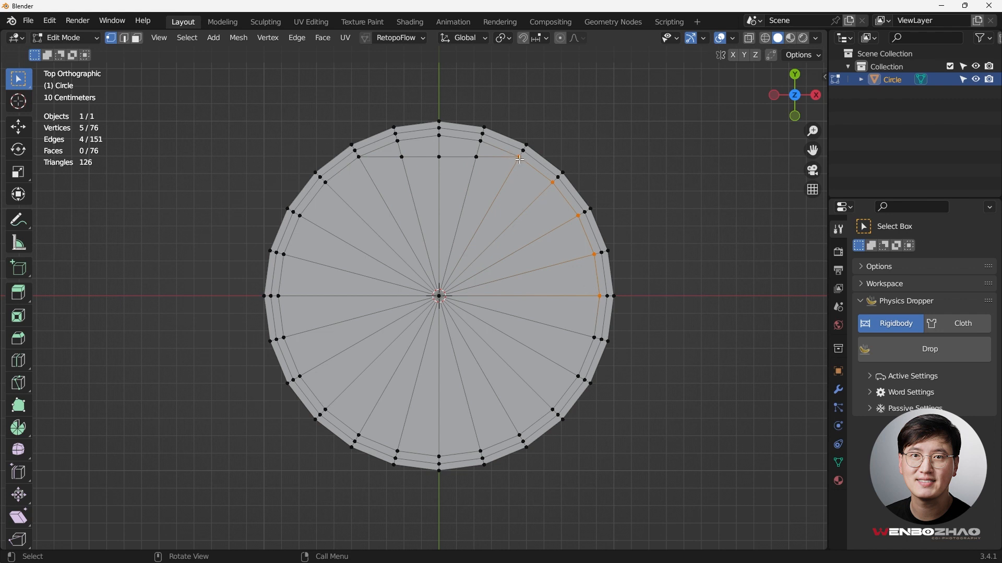
left_click(589, 291, "shift")
key("j")
Step: Connect the inner-ring corner vertices to form the hexagon's lower-right and bottom sides
left_click(598, 296)
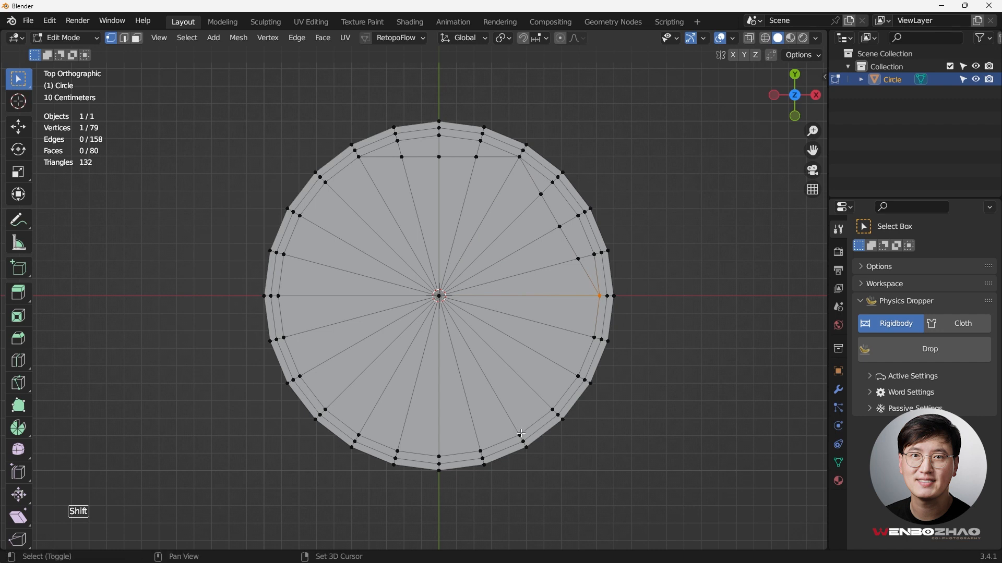
left_click(523, 435, "shift")
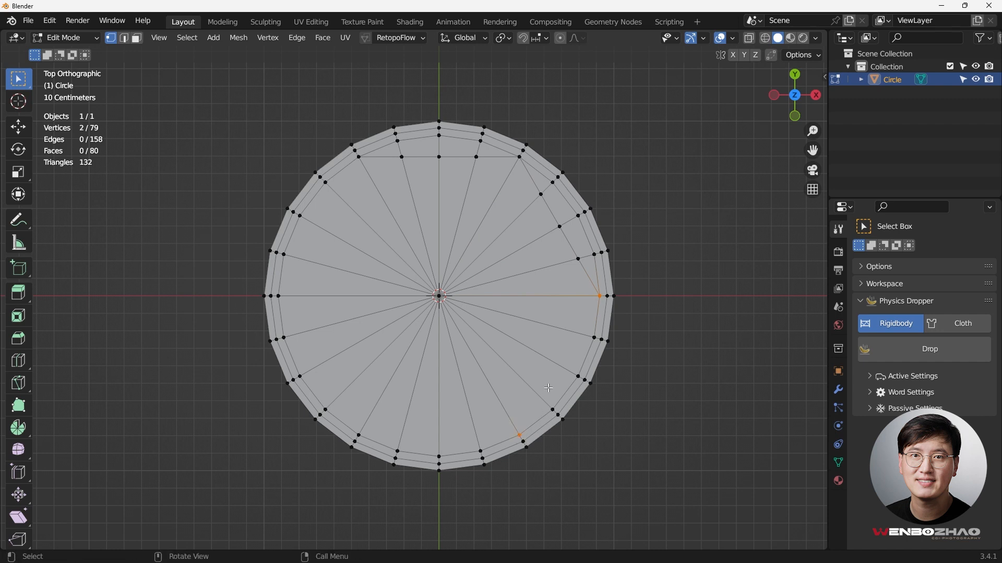
key("j")
left_click(358, 435)
left_click(520, 434, "shift")
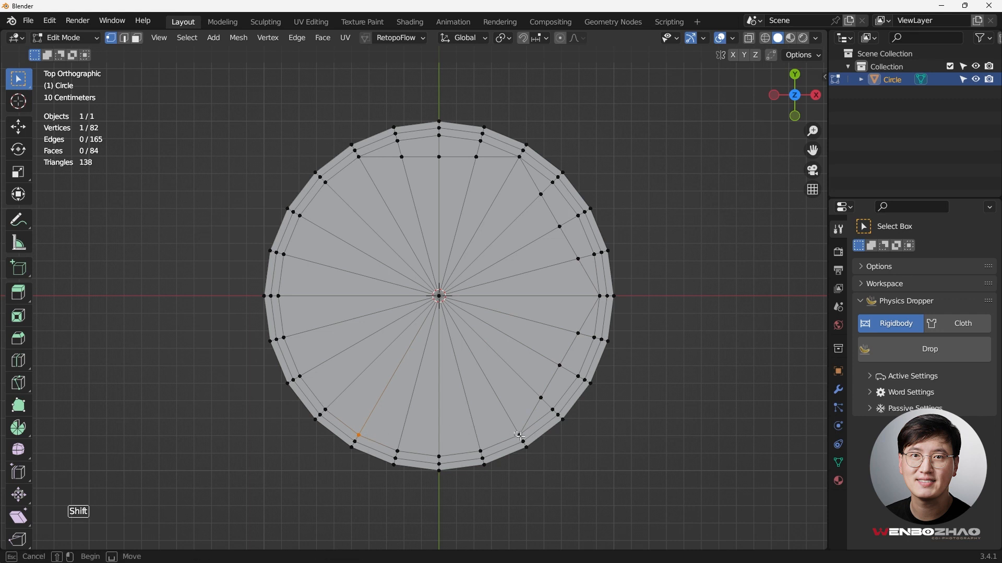
key("j")
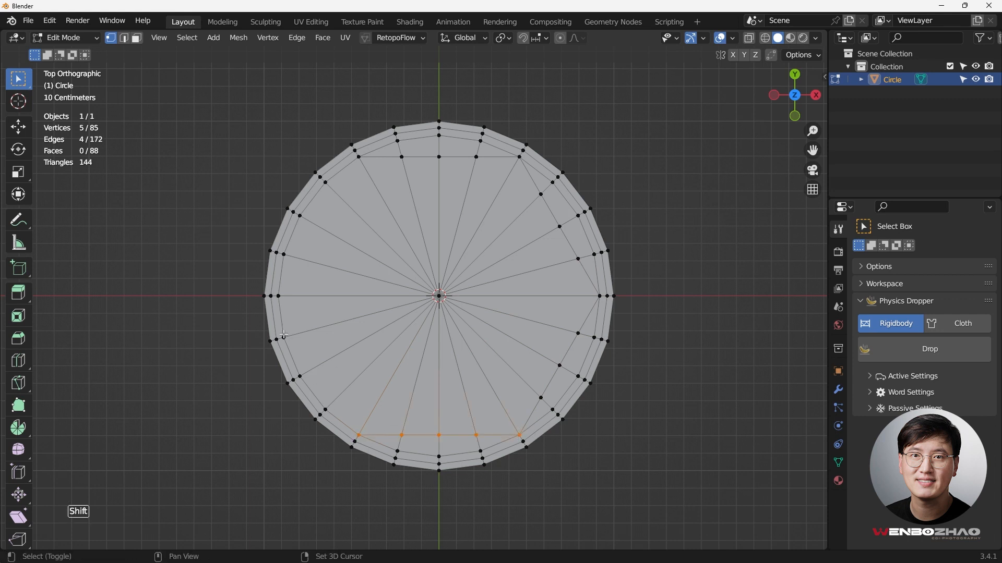
Step: Connect the hexagon's bottom-left corner to the inner-ring vertex on the negative X axis
left_click(281, 299, "shift")
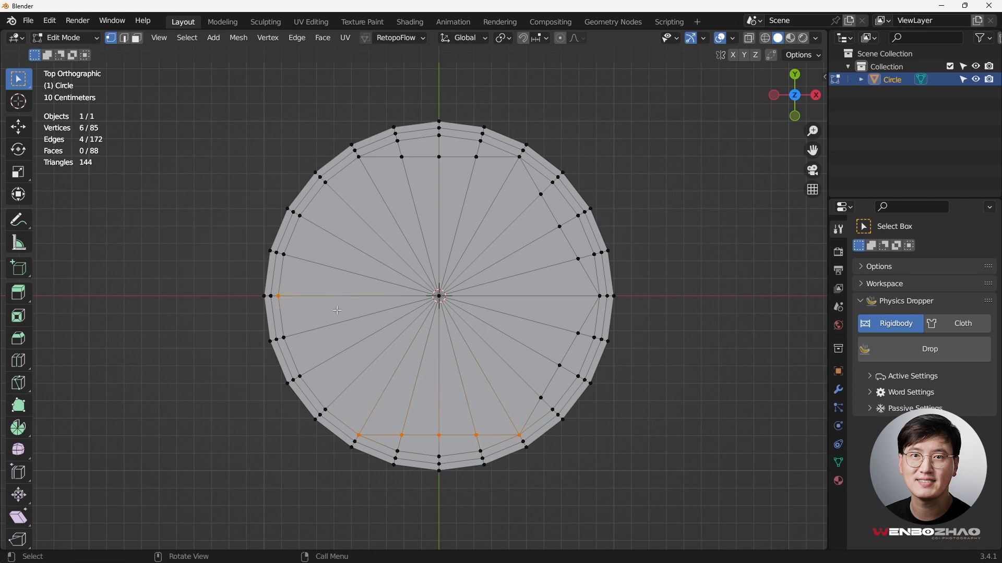
left_click(360, 435)
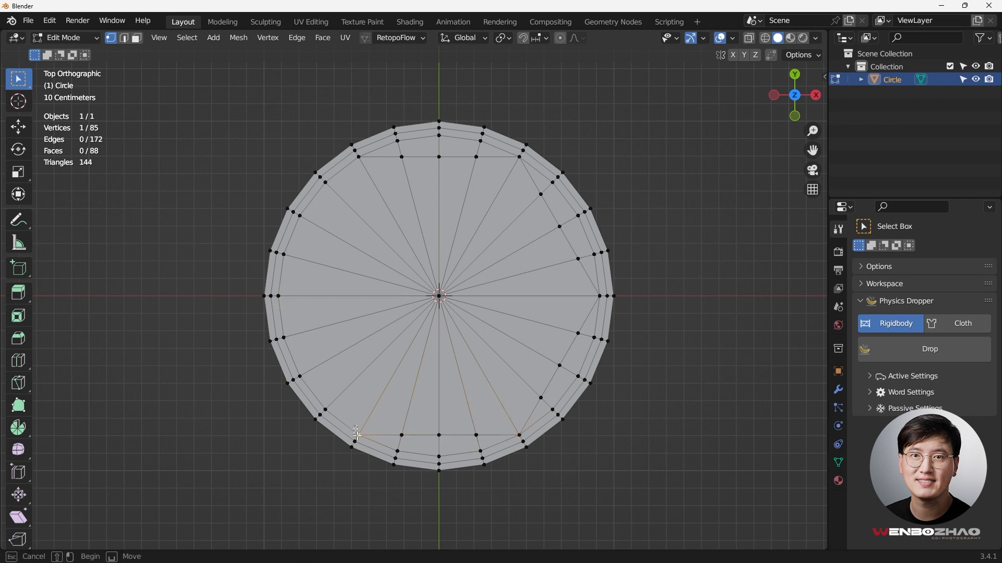
left_click(278, 295, "shift")
key("j")
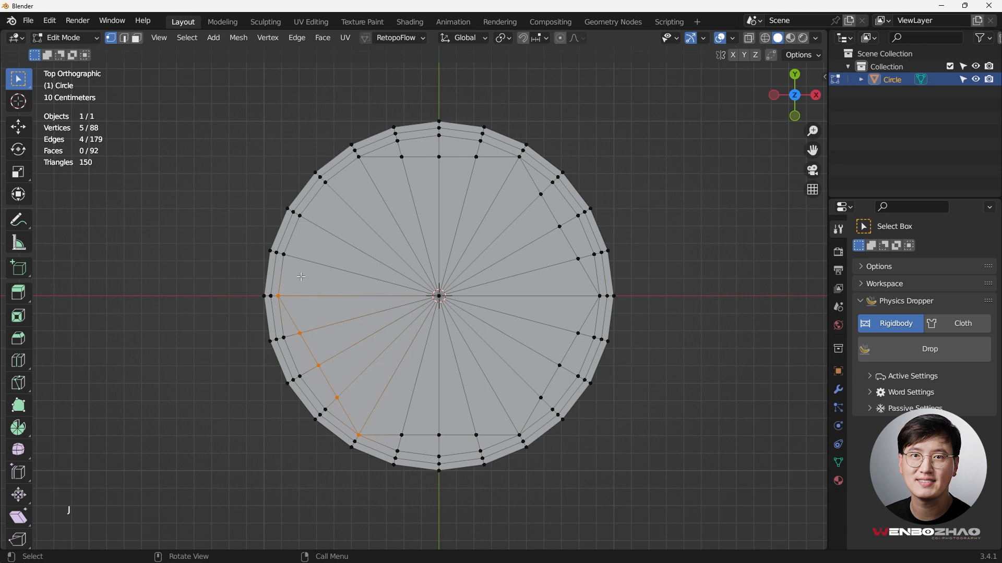
Step: Connect the vertex on the negative X axis to the top-left corner to close the hexagon, then deselect everything
scroll(301, 277, "up", 2)
left_click(271, 302)
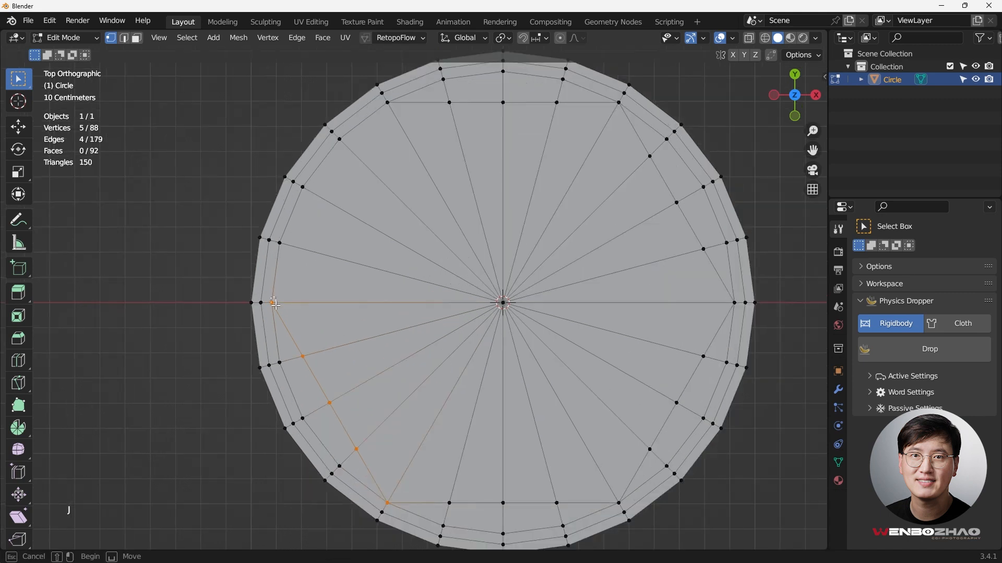
left_click(388, 102, "shift")
key("j")
left_click(266, 101)
scroll(266, 101, "down", 2)
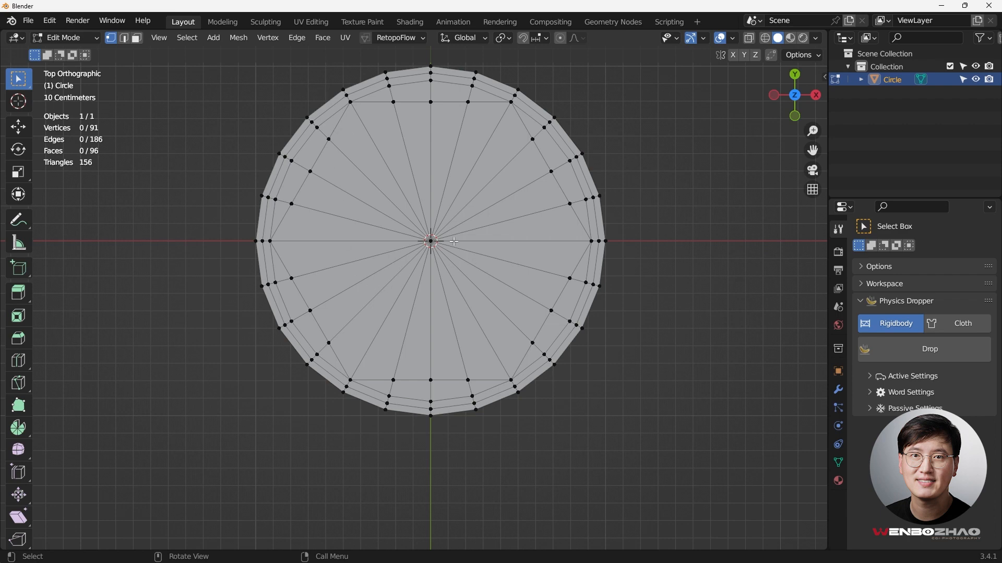
Step: Select the whole mesh and extrude it downward by about 0.23 m into a thick disc
middle_click_drag(468, 242, 443, 276)
key("KP_1")
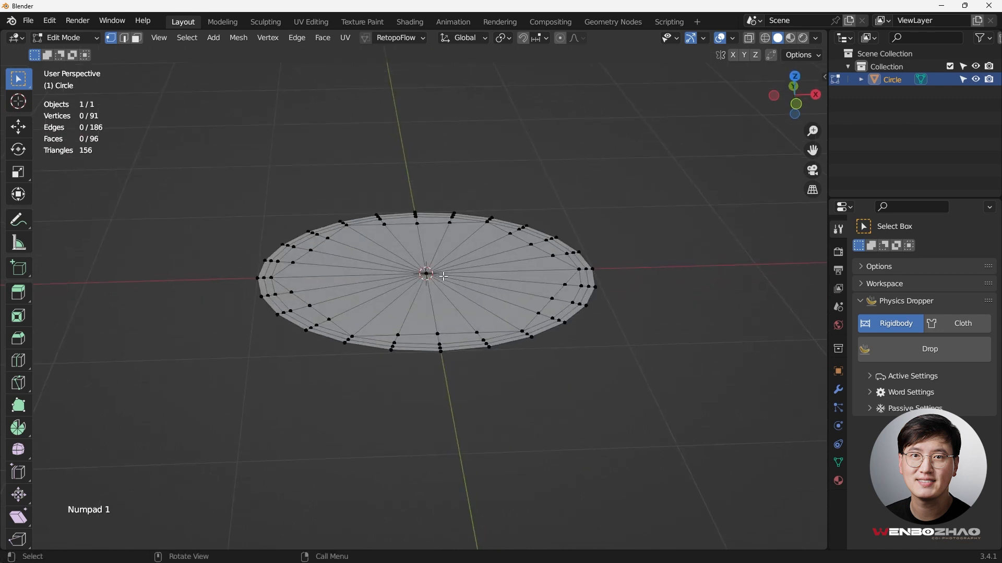
key("KP_1")
key("a")
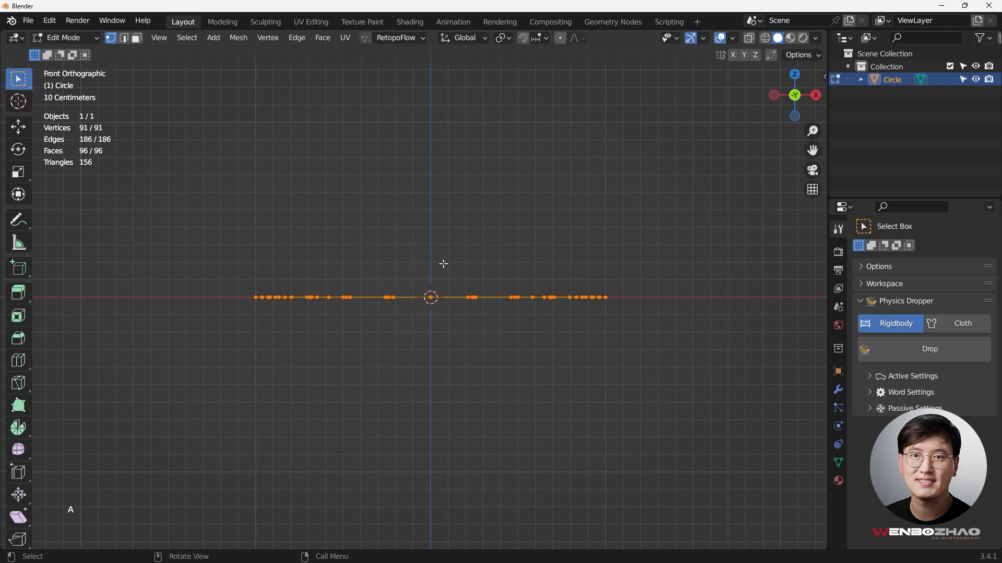
key("e")
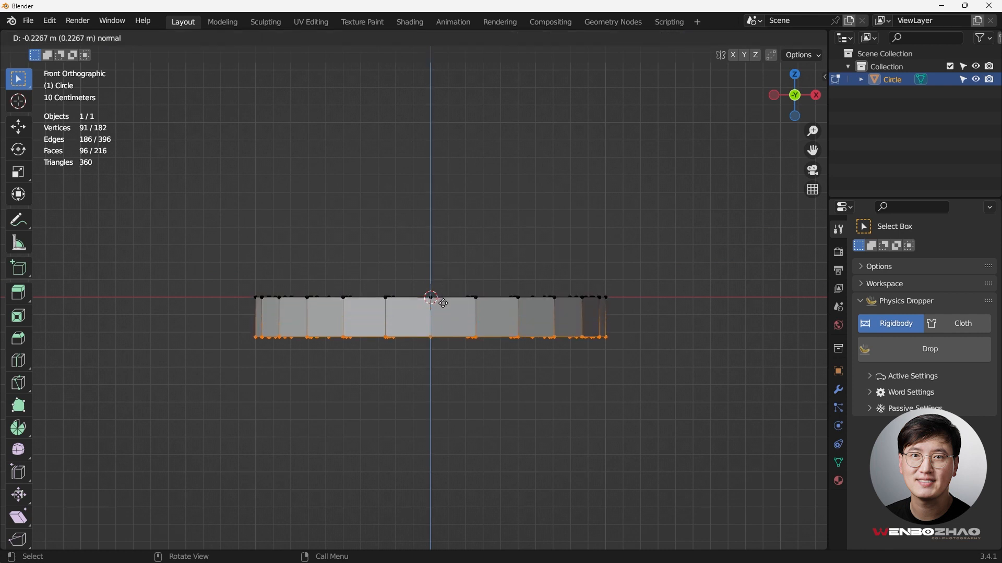
left_click(443, 305)
middle_click_drag(446, 286, 458, 311)
scroll(458, 312, "down", 2)
middle_click_drag(420, 275, 412, 292)
scroll(412, 292, "up", 3)
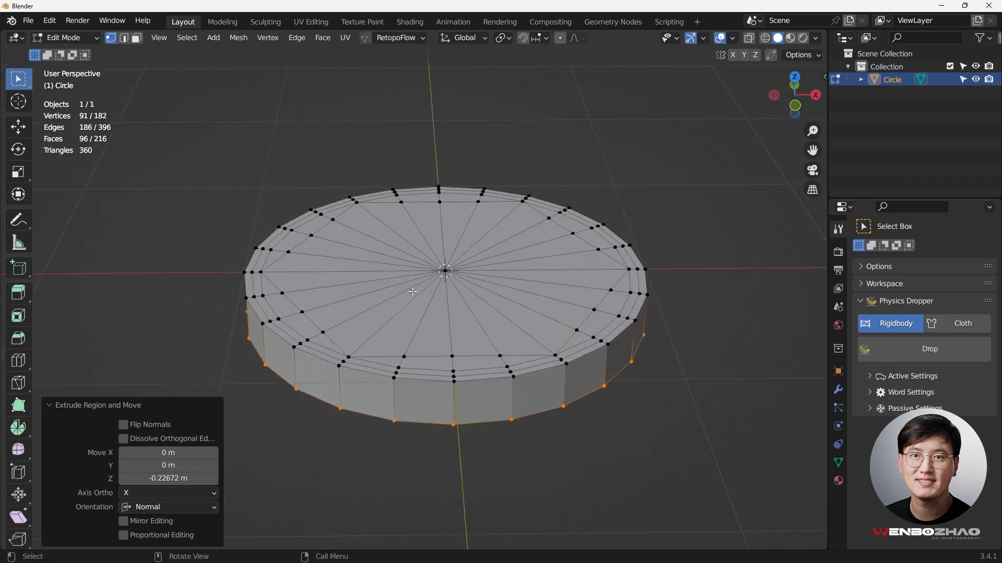
Step: Select the 24 triangular faces inside the hexagon on the disc's top and extrude them up along Z by about 0.21 m
key("KP_7")
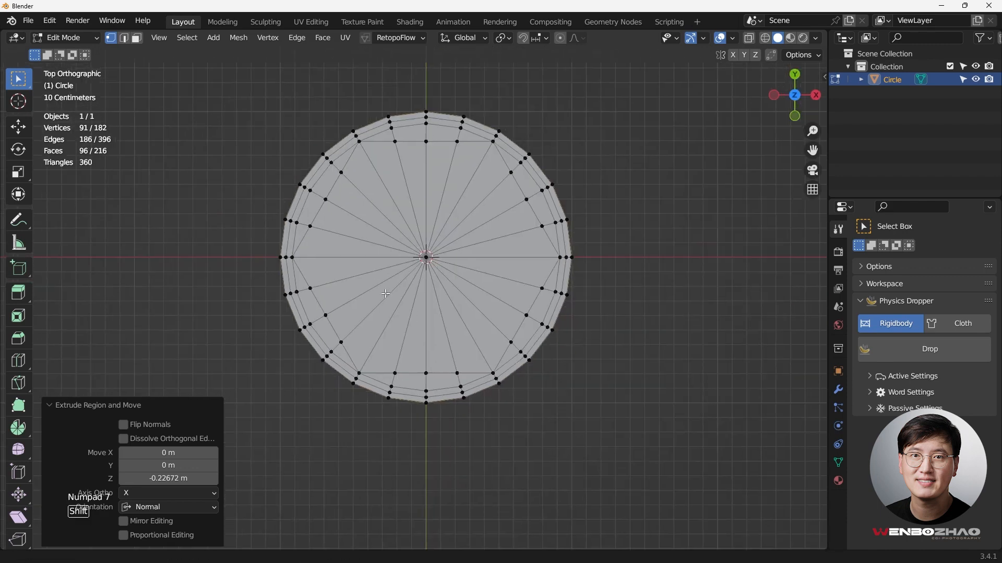
key("3")
left_click_drag(361, 199, 467, 315)
key("KP_1")
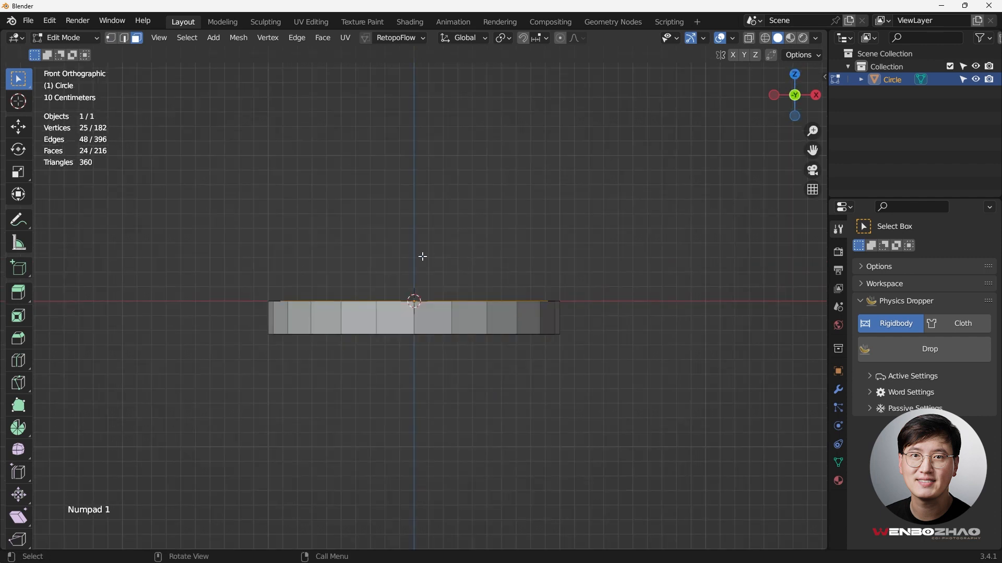
key("e")
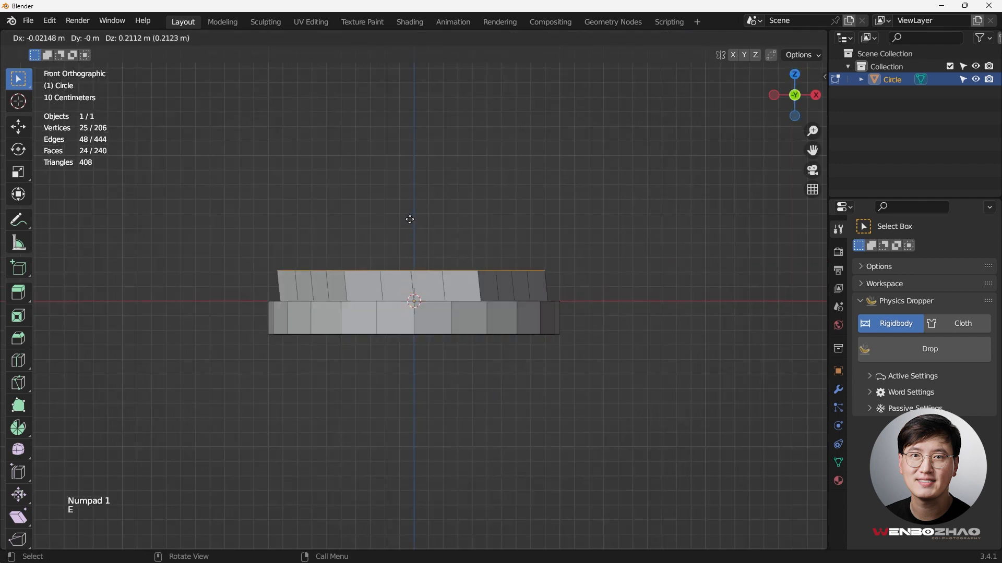
key("z")
left_click(412, 219)
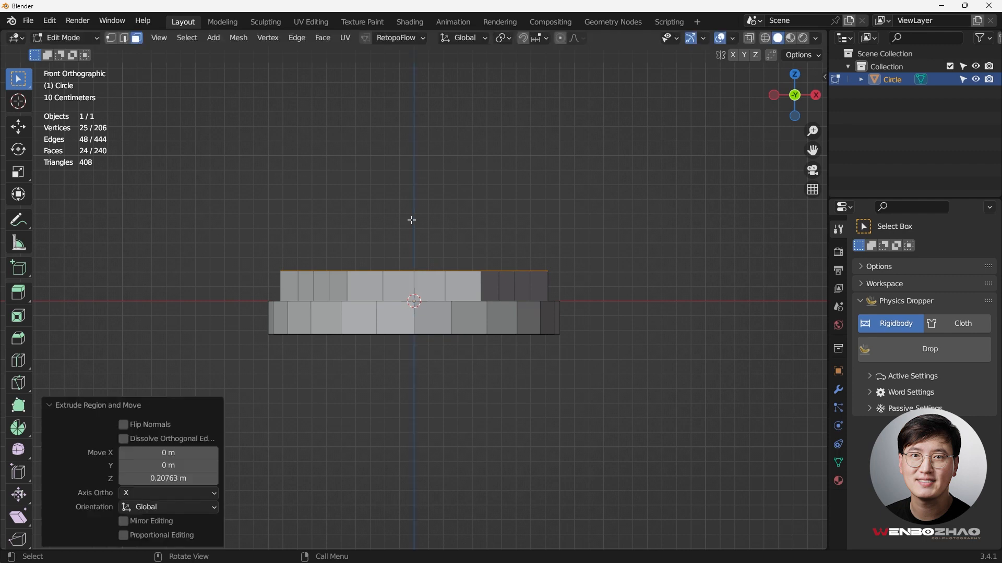
middle_click_drag(473, 308, 485, 303)
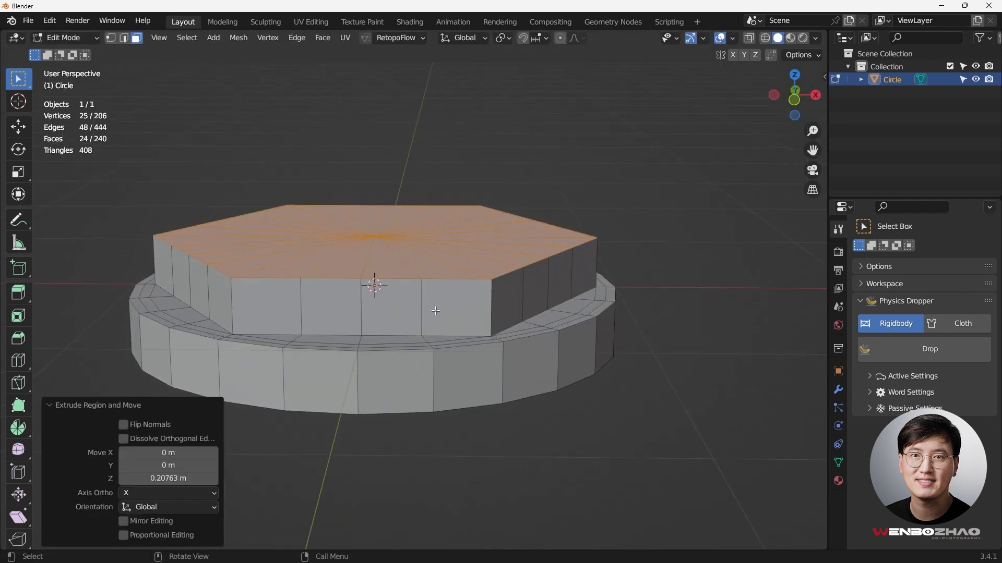
key("KP_7")
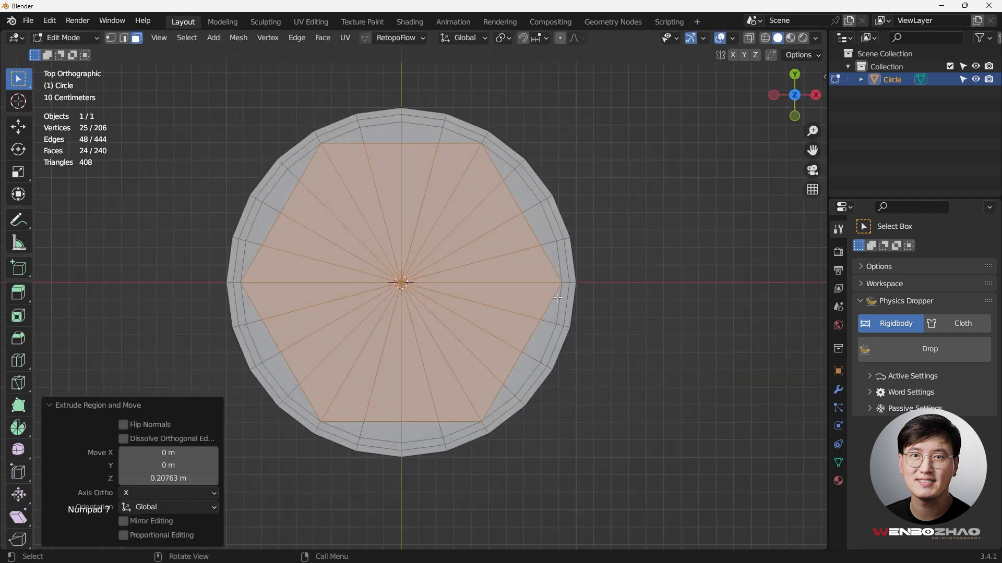
Step: Inset the selected faces on top of the hexagonal block by about 0.037 m
middle_click_drag(586, 384, 543, 296)
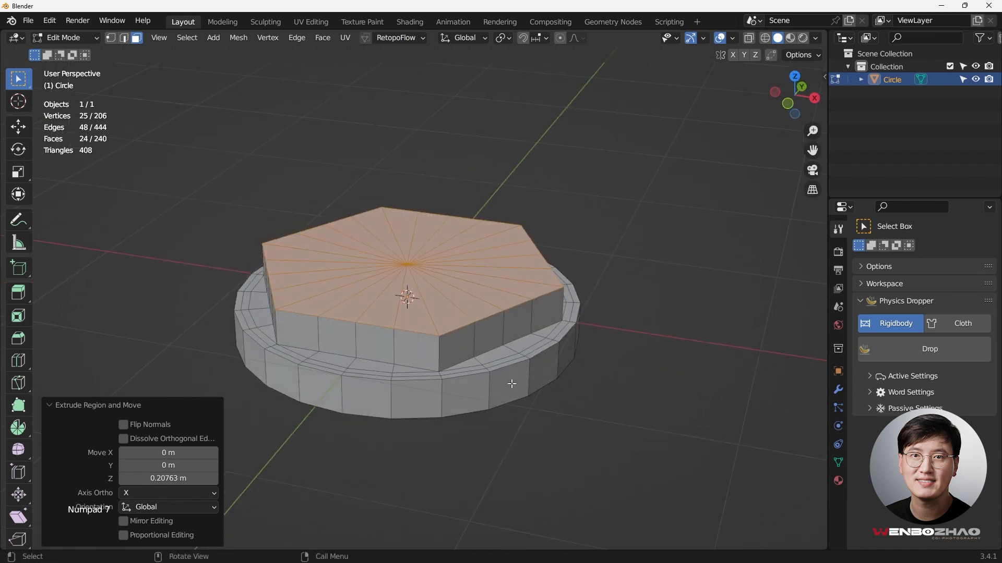
scroll(420, 341, "up", 3)
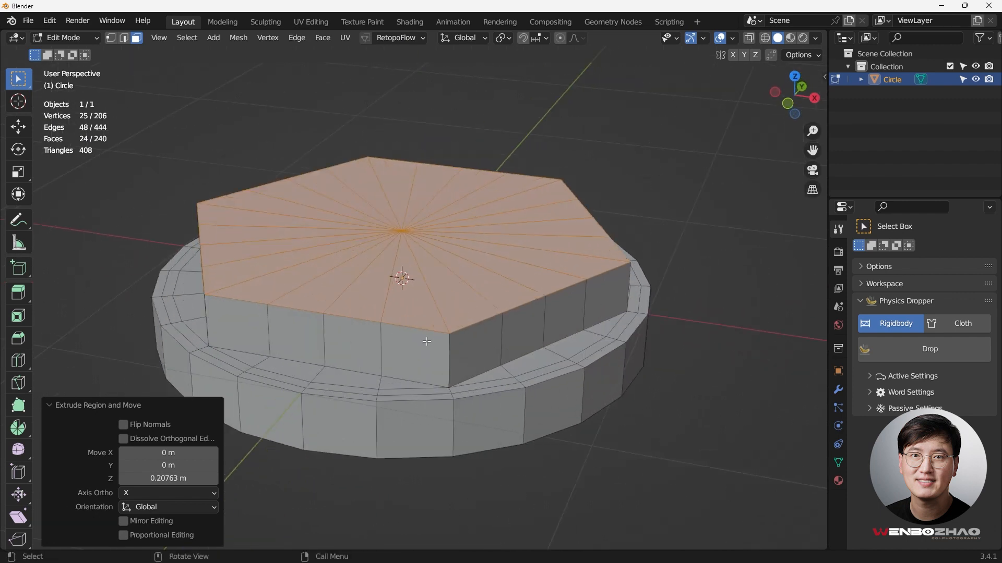
middle_click_drag(421, 341, 467, 244)
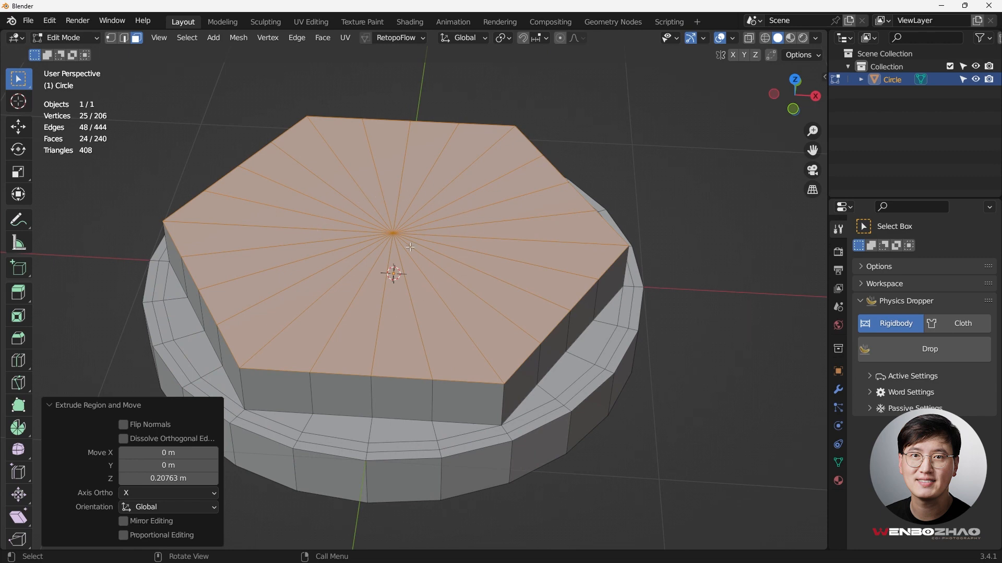
key("KP_7")
middle_click_drag(472, 289, 433, 298, "shift")
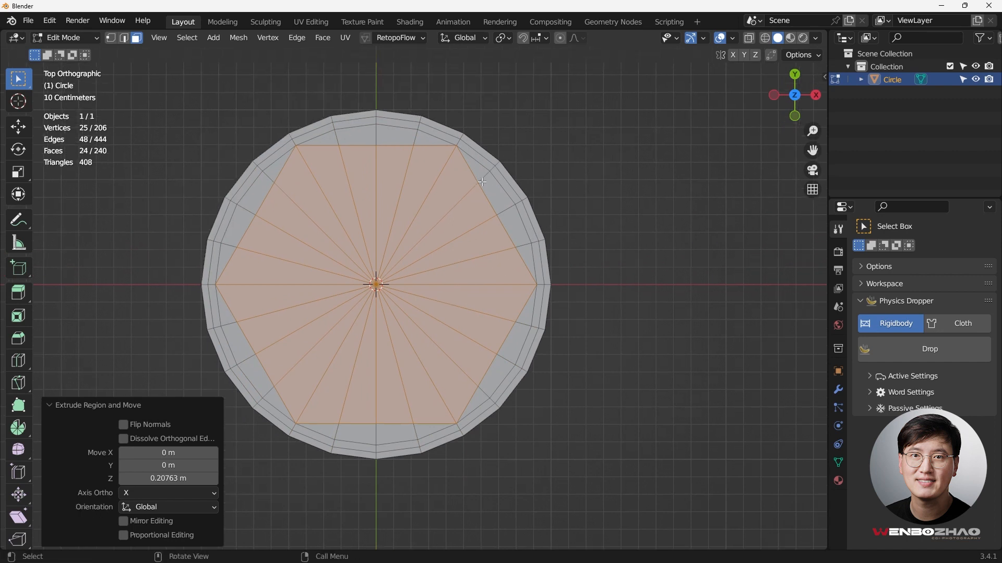
key("i")
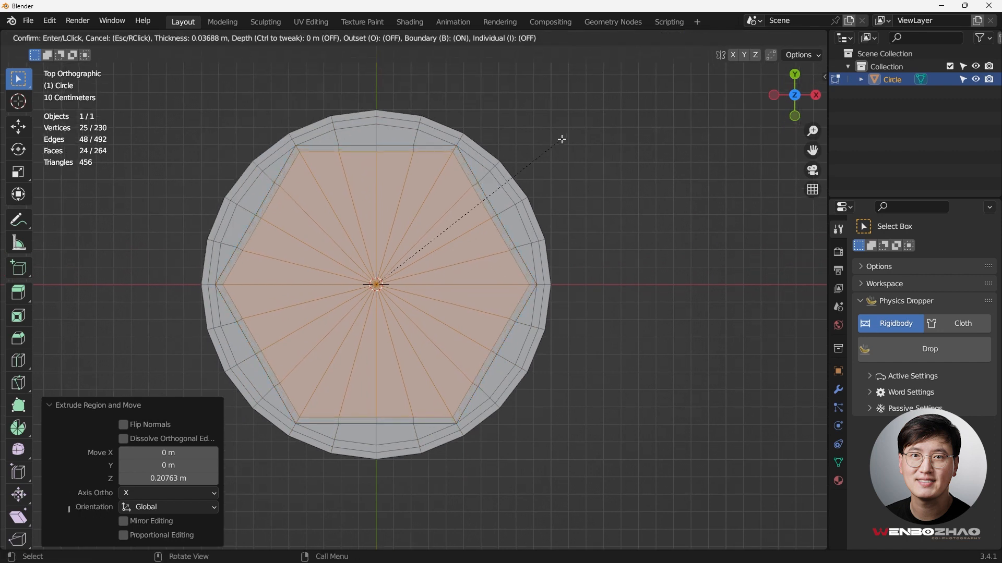
left_click(562, 139)
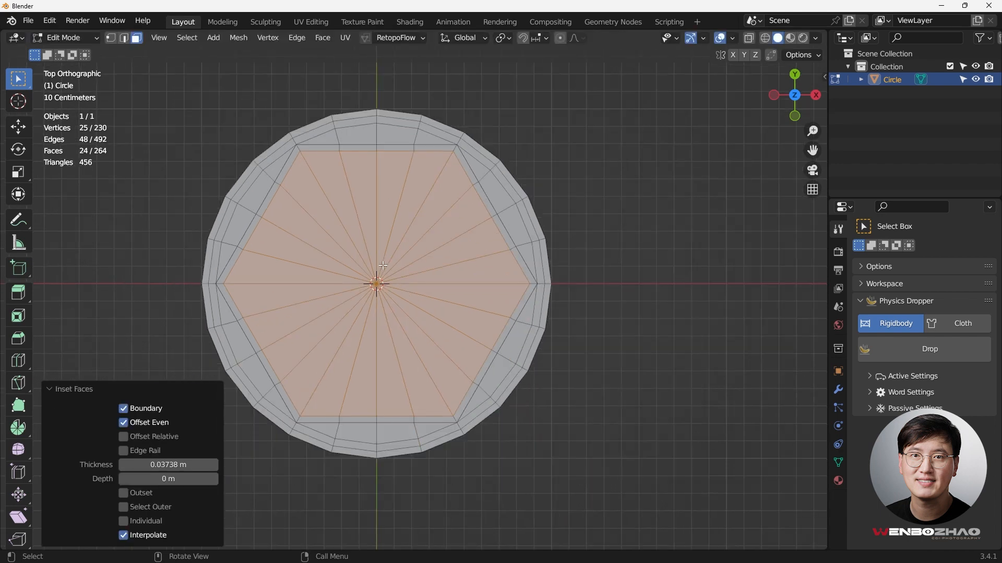
Step: Delete the center vertex of the hexagonal block's top, together with its radiating triangles
key("1")
middle_click_drag(375, 275, 425, 252)
left_click(407, 246)
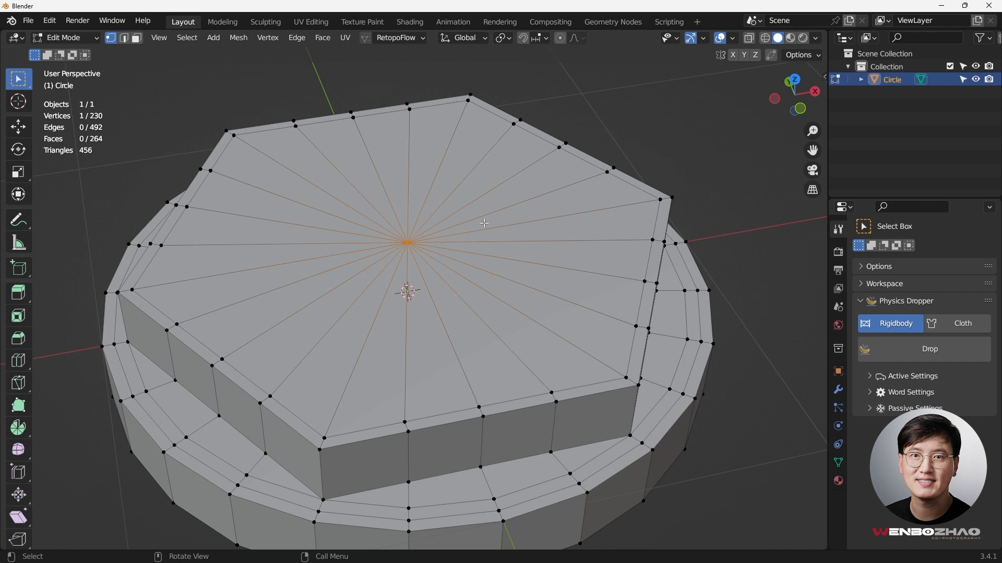
key("x")
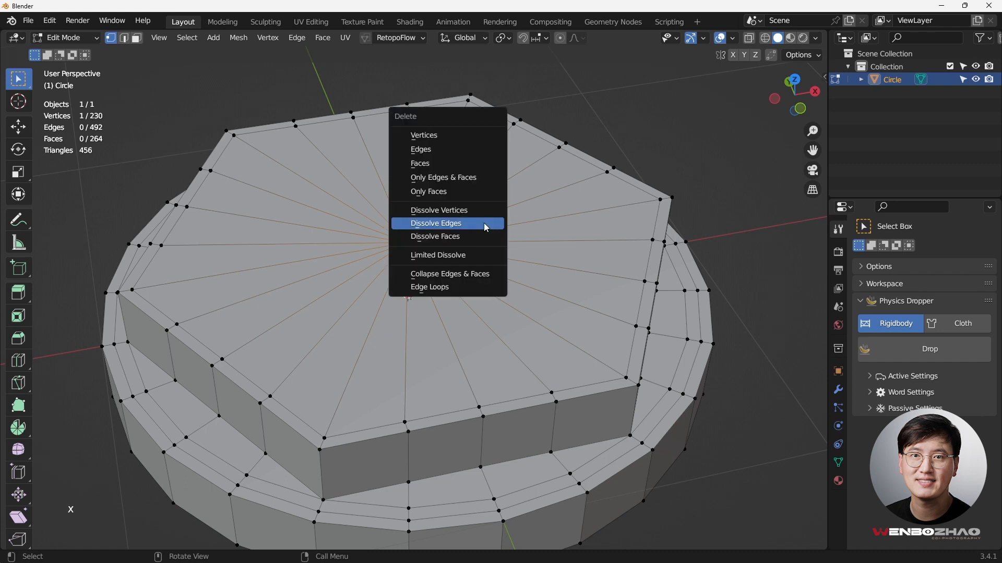
left_click(455, 131)
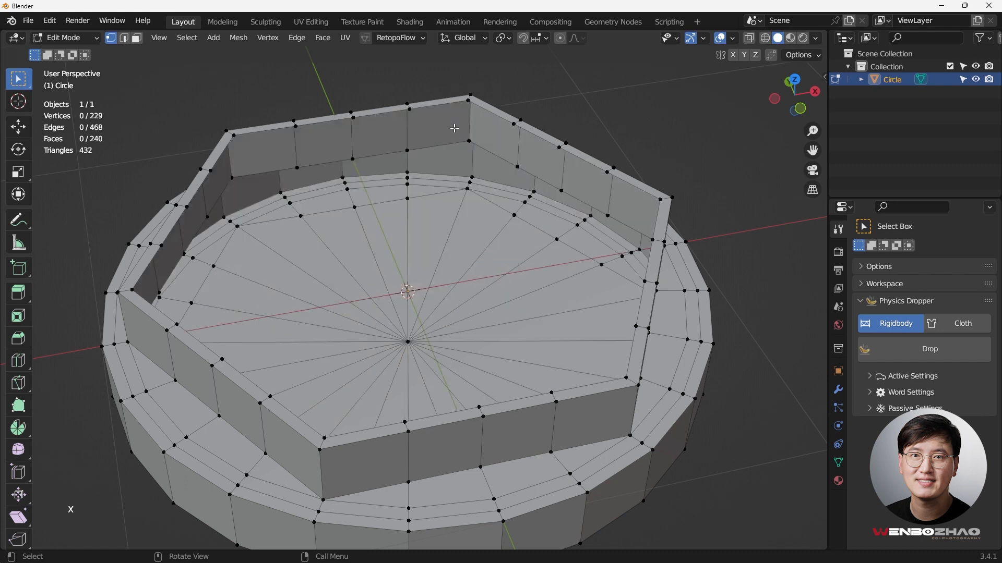
Step: Select the 24-vertex inner edge loop around the block's open top and fill it with a single face
left_click(277, 130, "alt")
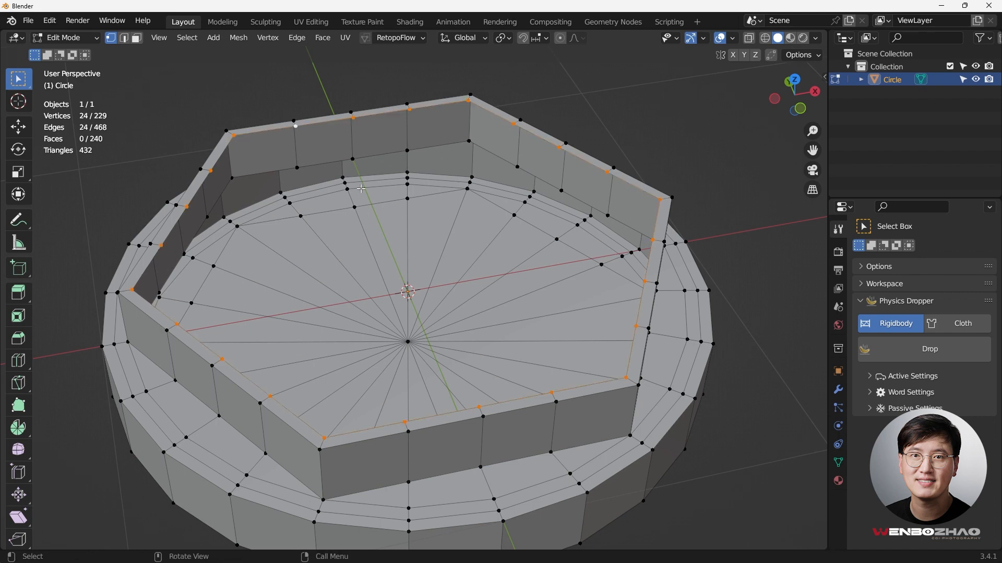
middle_click_drag(357, 190, 514, 139)
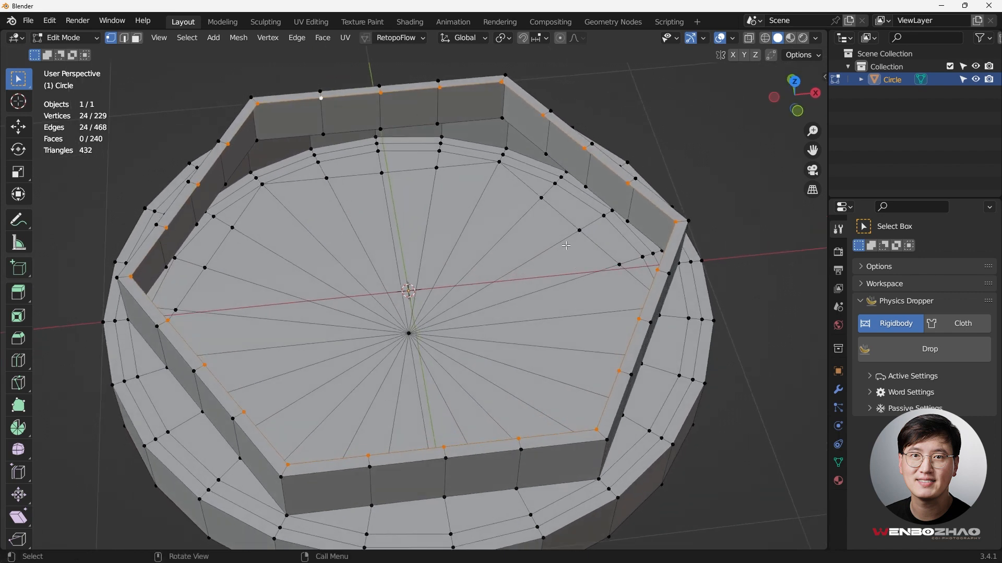
key("f")
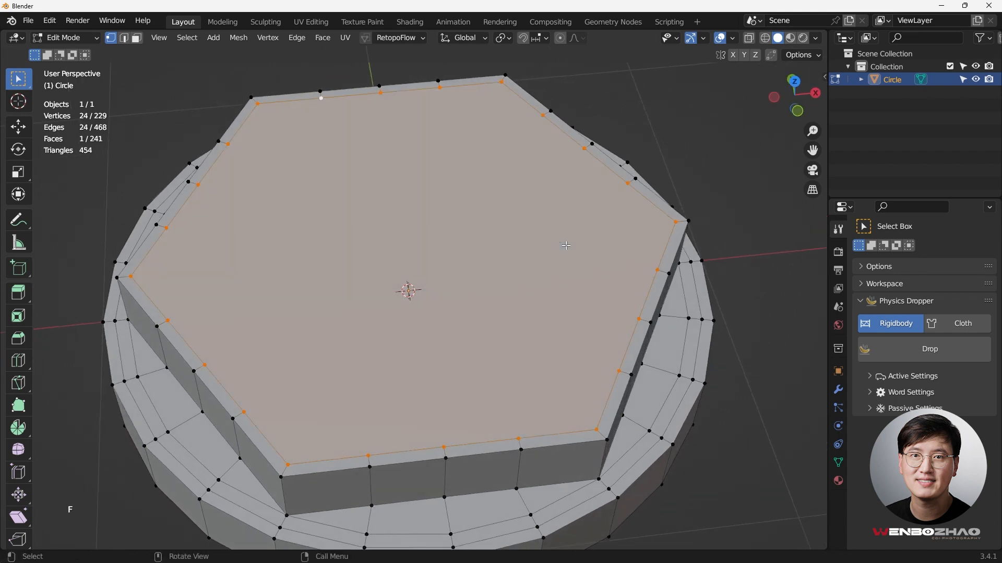
Step: Inset the new hexagonal top face by about 0.032 m
key("KP_7")
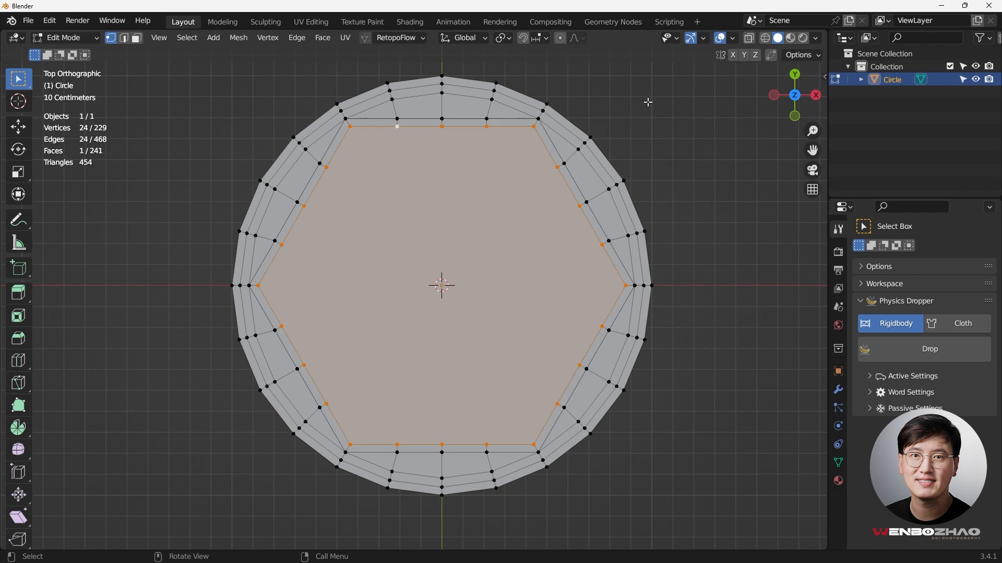
key("i")
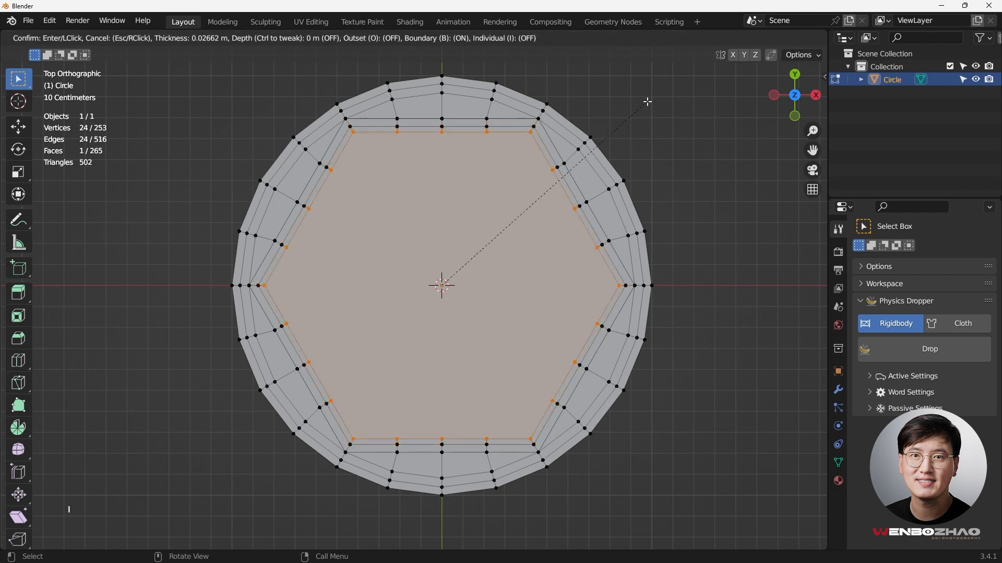
left_click(646, 103)
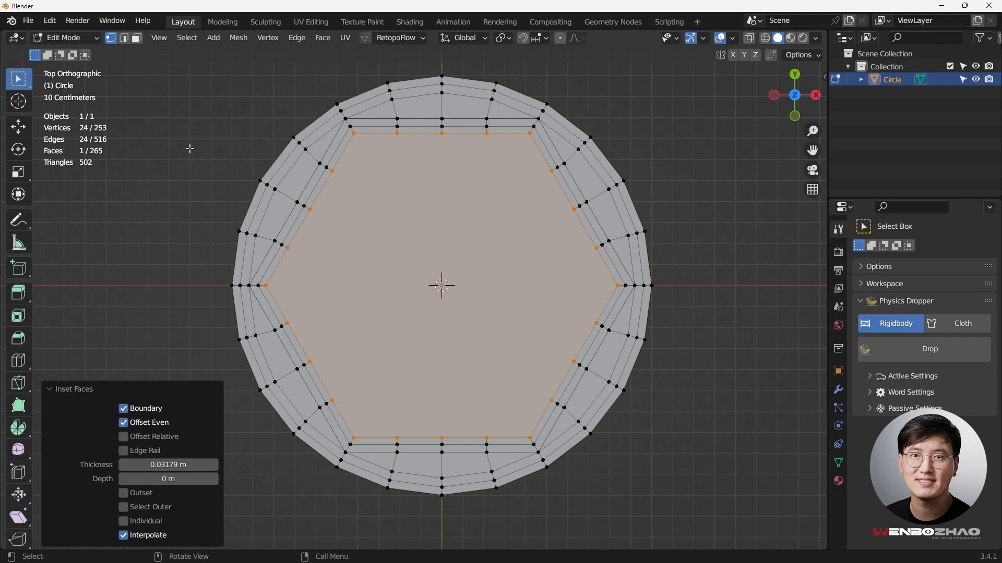
Step: Search the add-ons in Preferences for "loop" to check whether LoopTools is enabled, and close Preferences
right_click(487, 203)
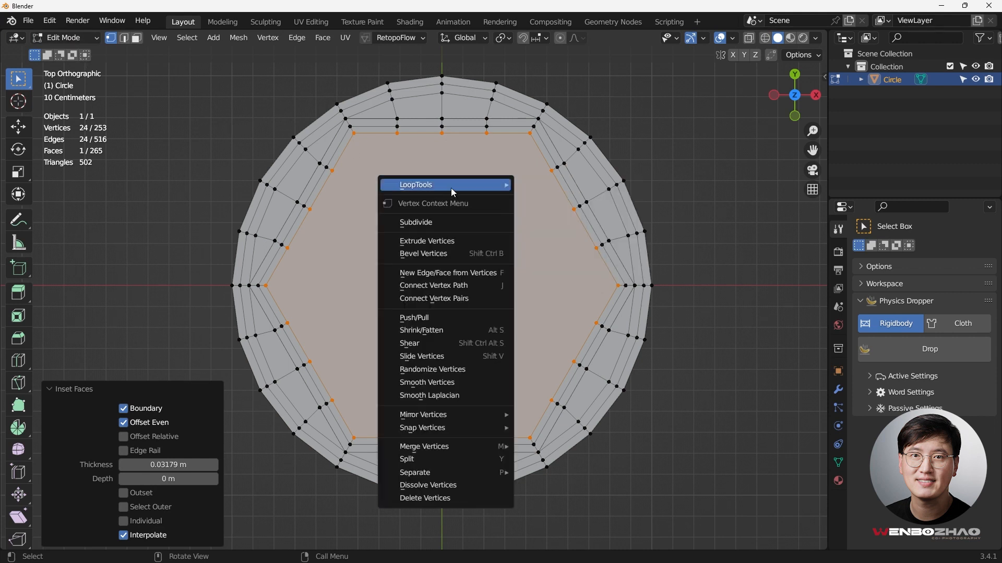
mouse_move(437, 188)
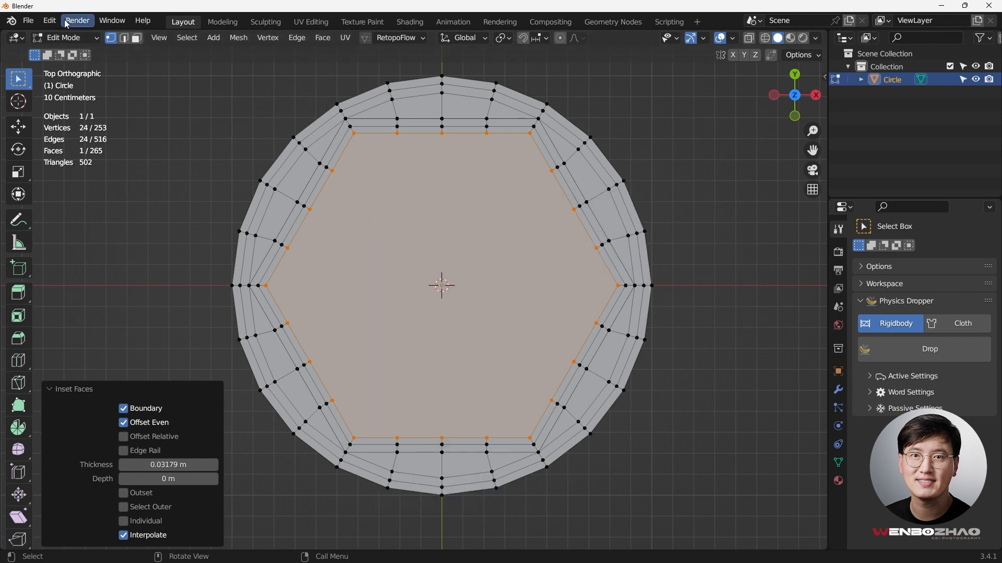
left_click(50, 21)
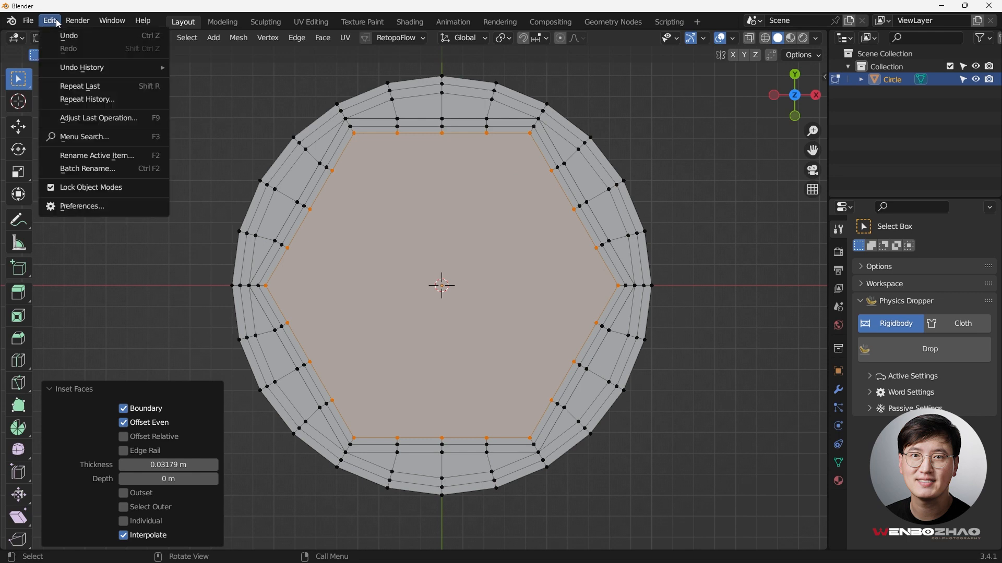
left_click(76, 206)
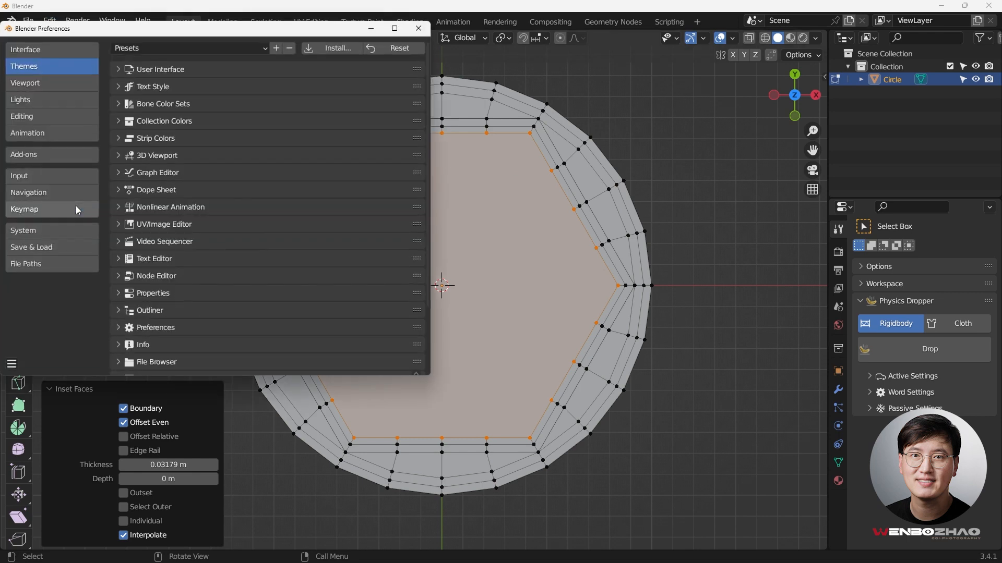
left_click(37, 159)
left_click(365, 61)
type("loop")
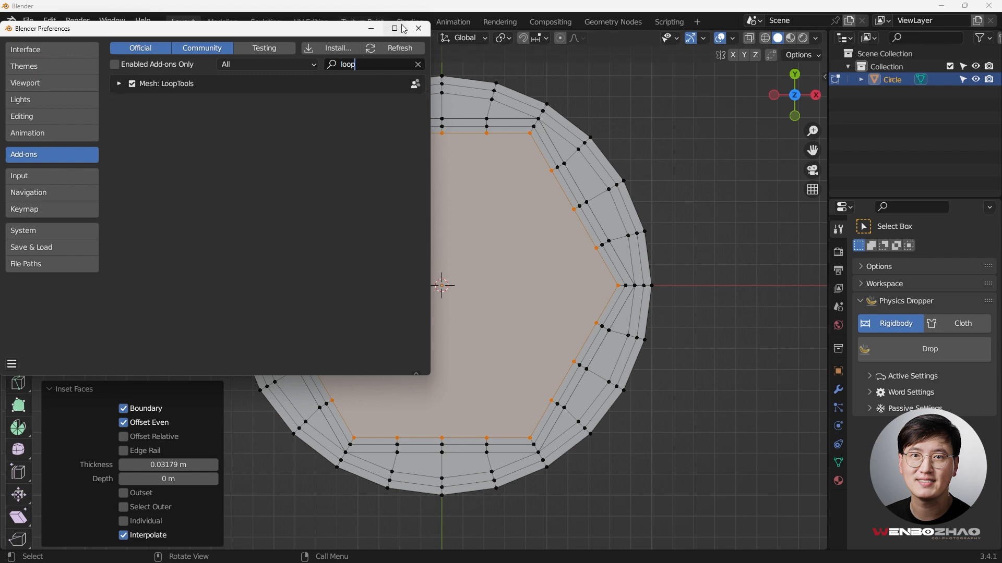
left_click(418, 28)
Step: Reshape the selected inner hexagonal loop into a circle with the LoopTools Circle operation
right_click(510, 176)
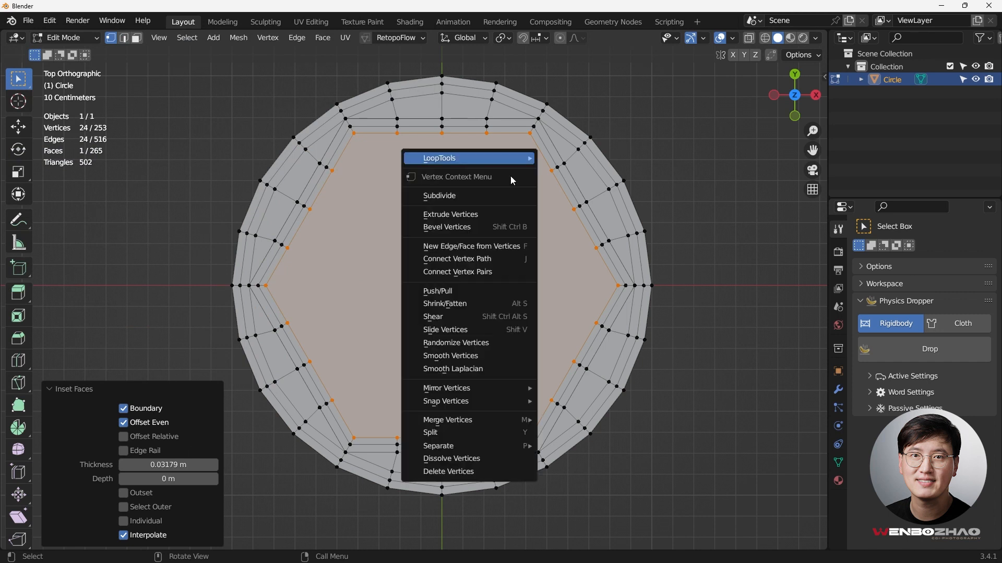
mouse_move(518, 158)
left_click(490, 134)
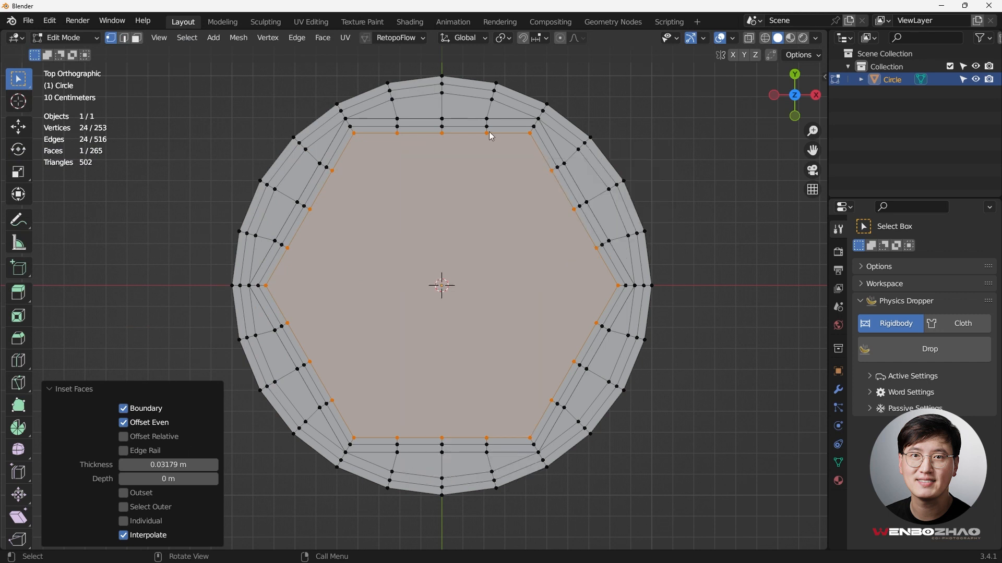
right_click(488, 156)
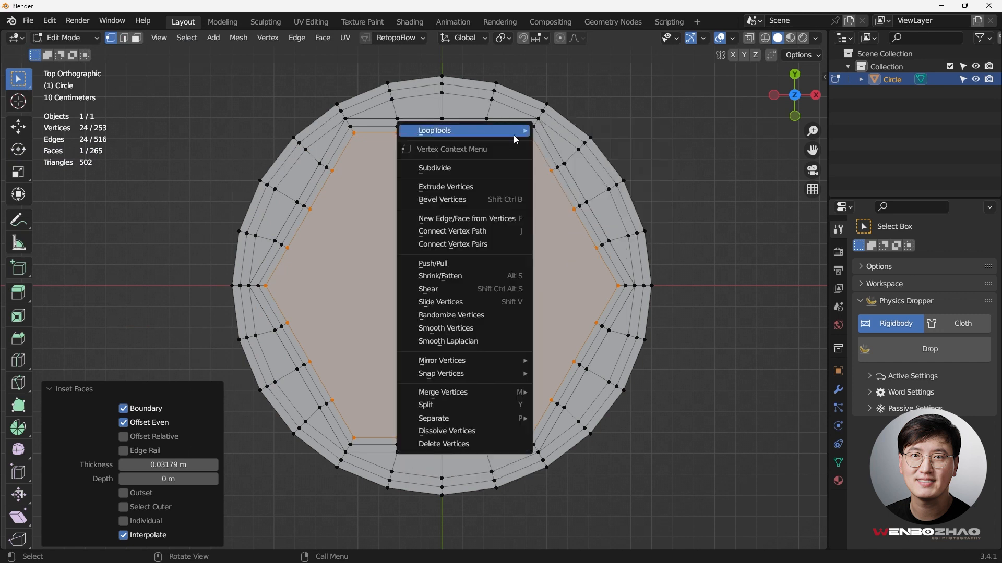
mouse_move(513, 135)
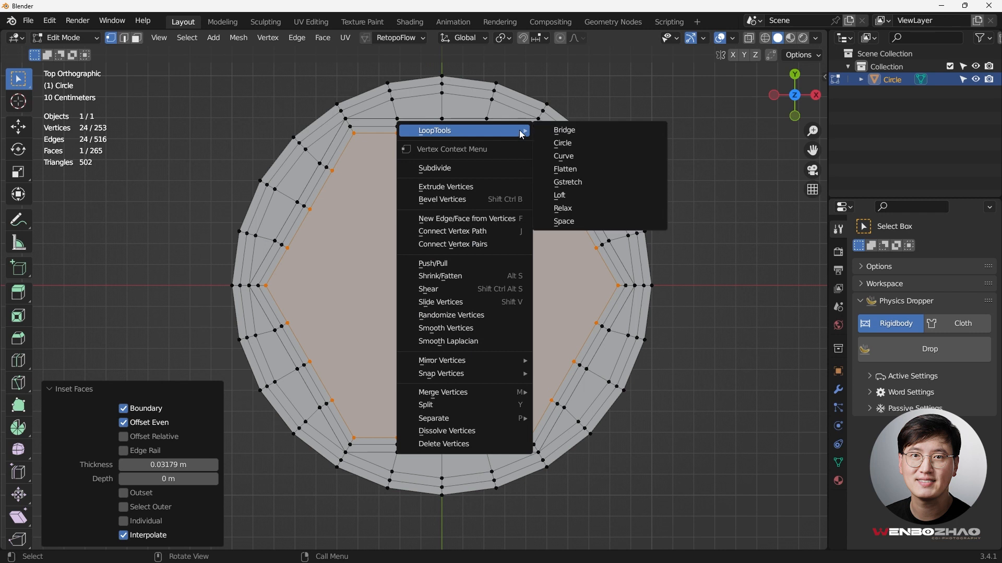
left_click(578, 143)
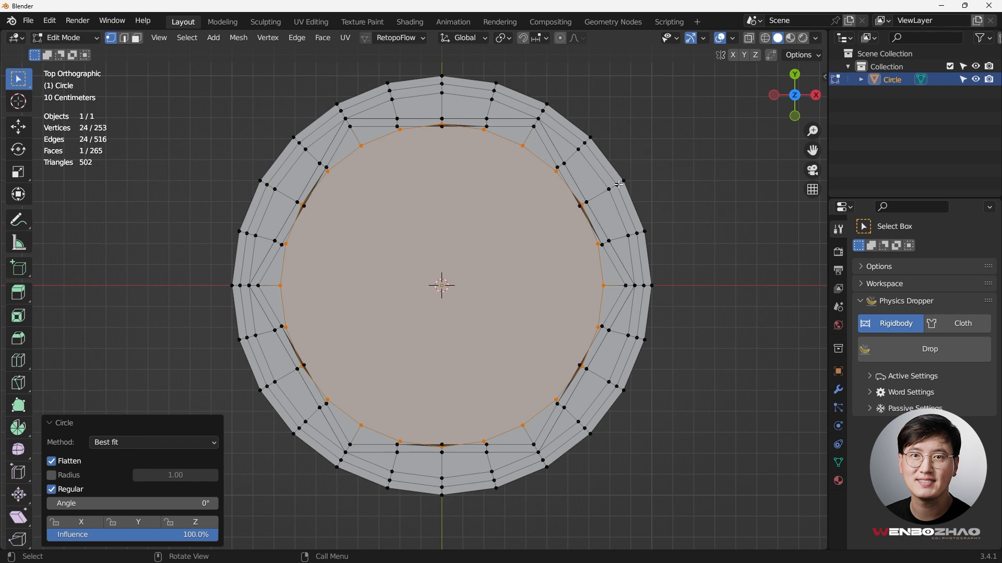
Step: Scale the circular top face to about 0.952 and inset it by about 0.036 m
key("s")
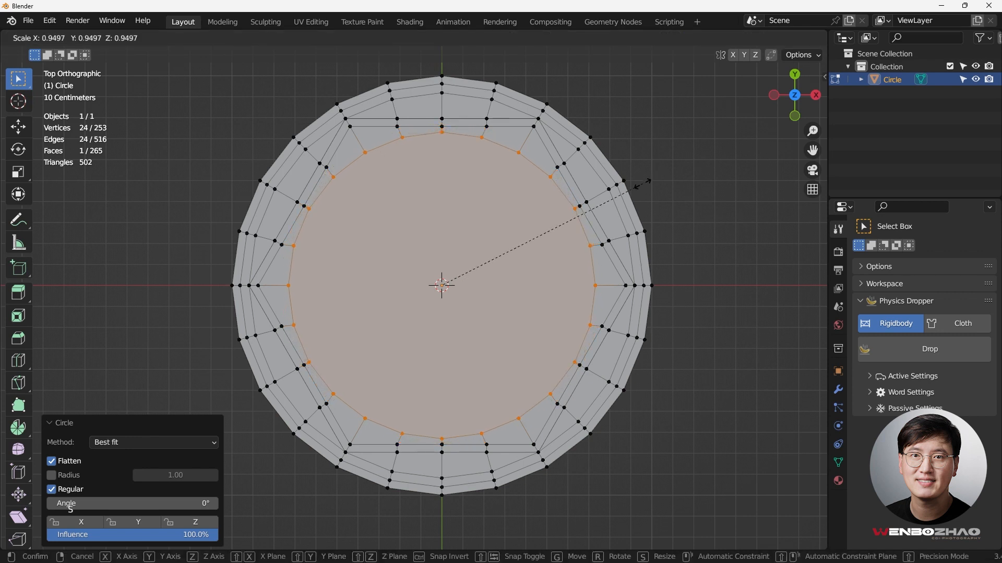
left_click(643, 183)
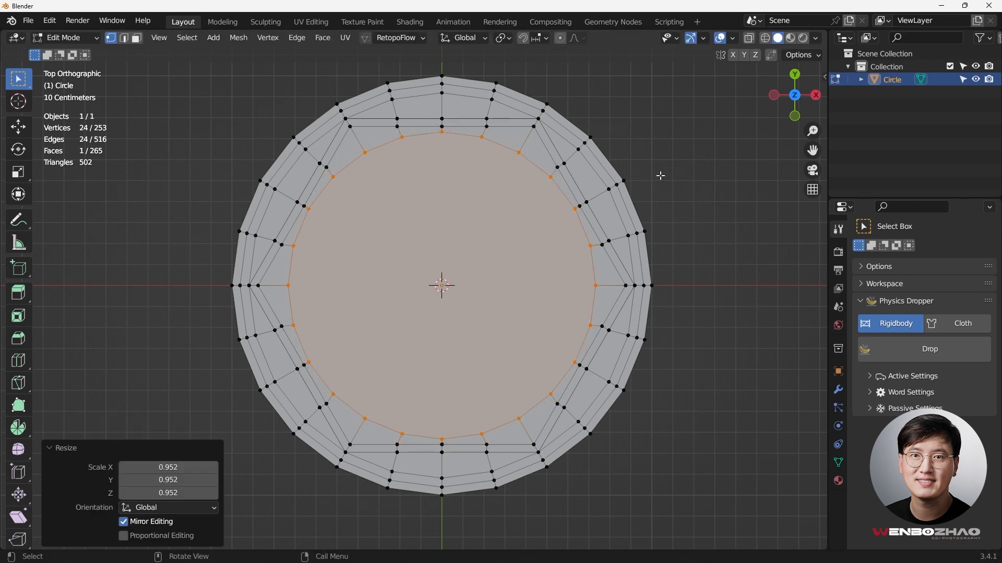
key("i")
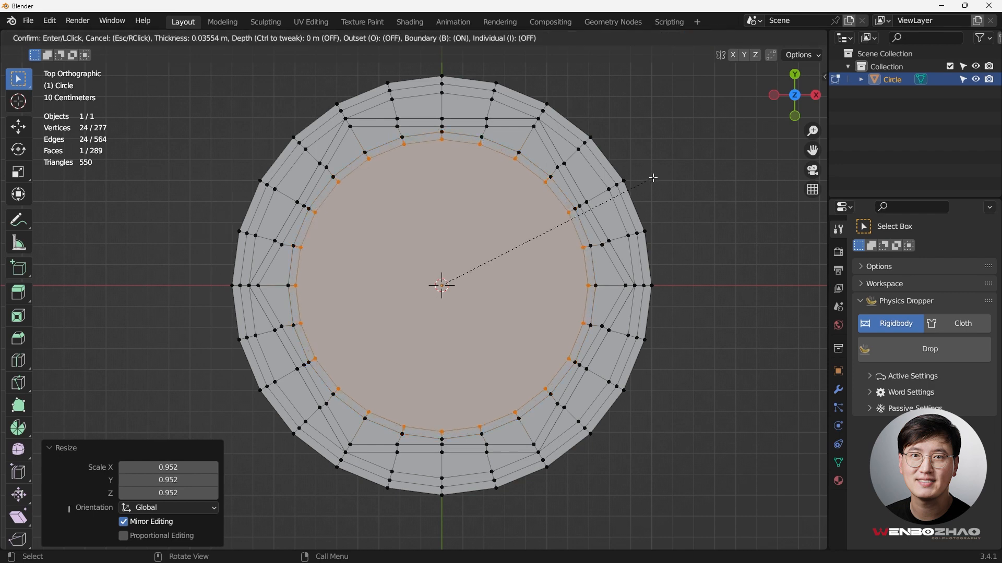
left_click(653, 178)
Step: Extrude the circular face upward by about 0.15 m to form a round tier on the hexagonal block
middle_click_drag(440, 284, 448, 203)
key("KP_1")
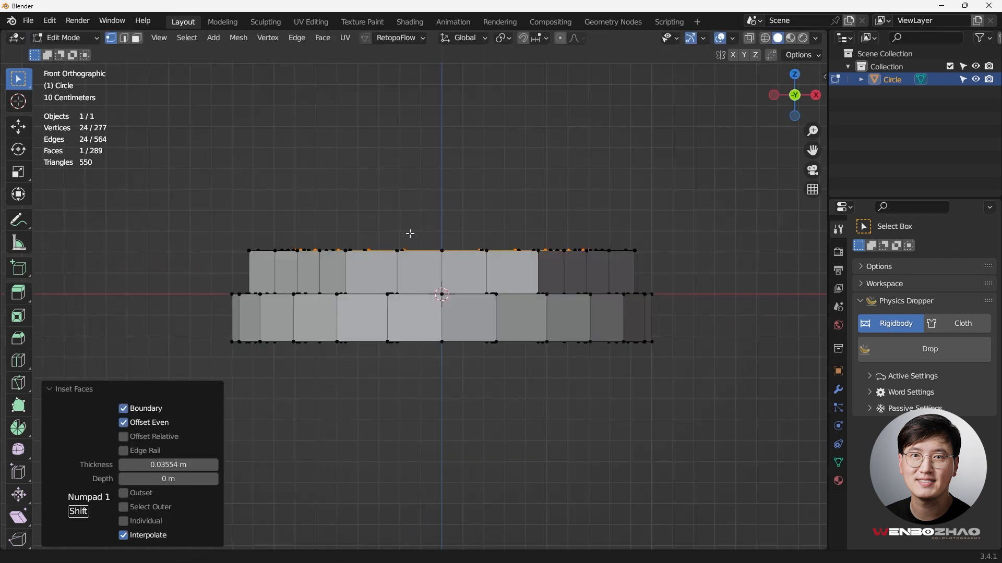
middle_click_drag(410, 233, 382, 246, "shift")
key("e")
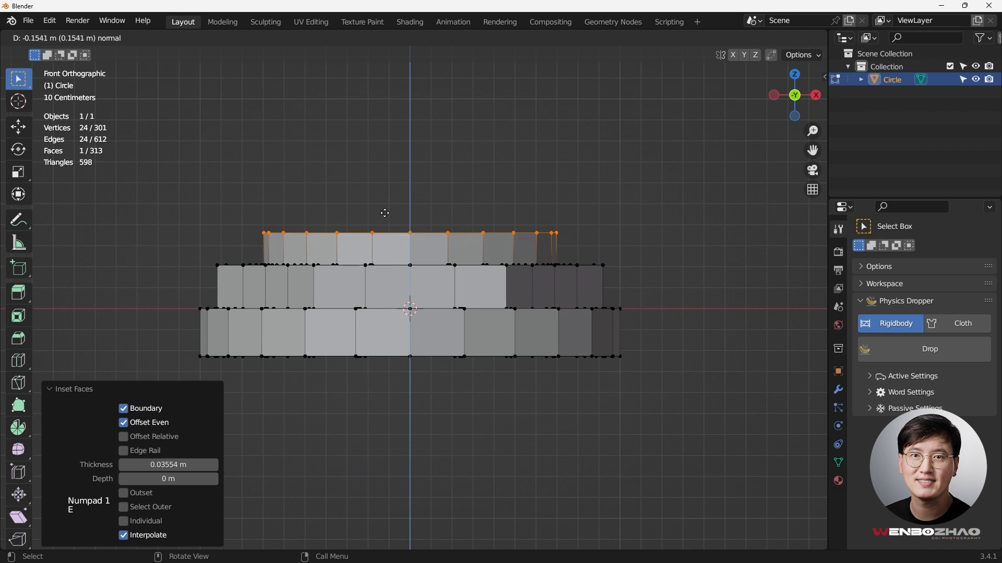
left_click(385, 215)
middle_click_drag(444, 214, 423, 343)
Step: Examine the tiered shape in Object Mode from several angles
key("Tab")
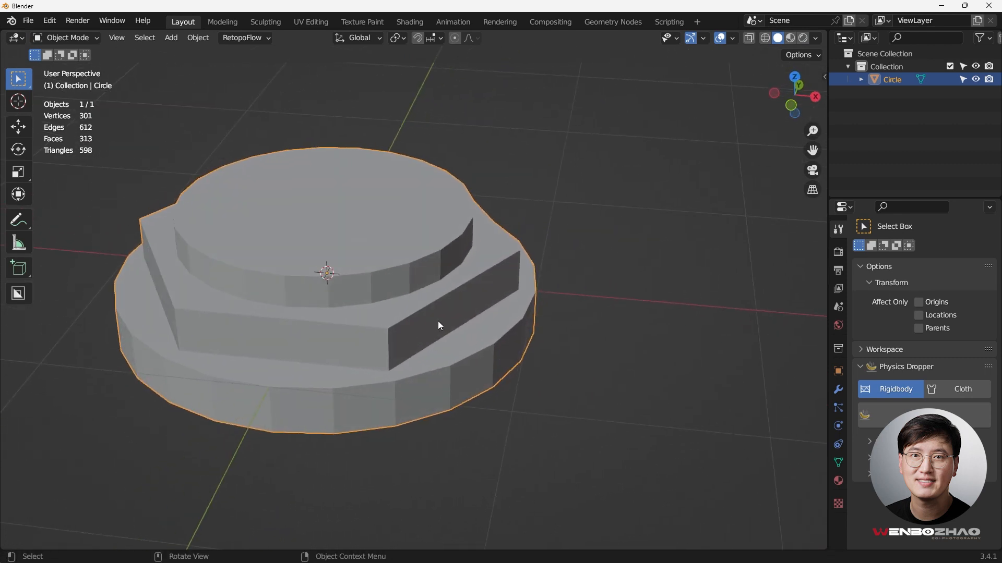
middle_click_drag(386, 272, 433, 306)
key("KP_1")
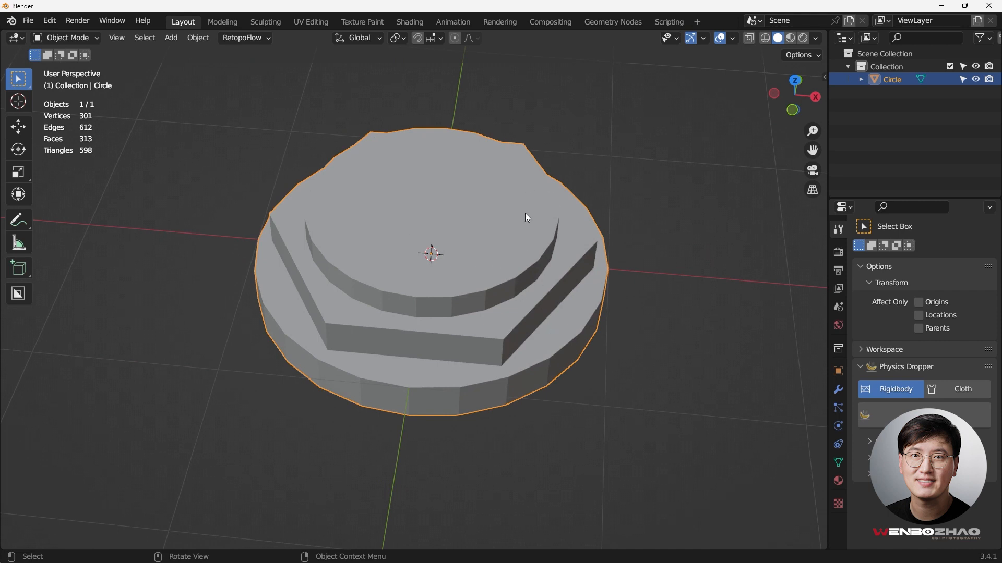
middle_click_drag(469, 242, 487, 274)
middle_click_drag(494, 312, 523, 284)
scroll(511, 282, "down", 3)
scroll(501, 287, "up", 3)
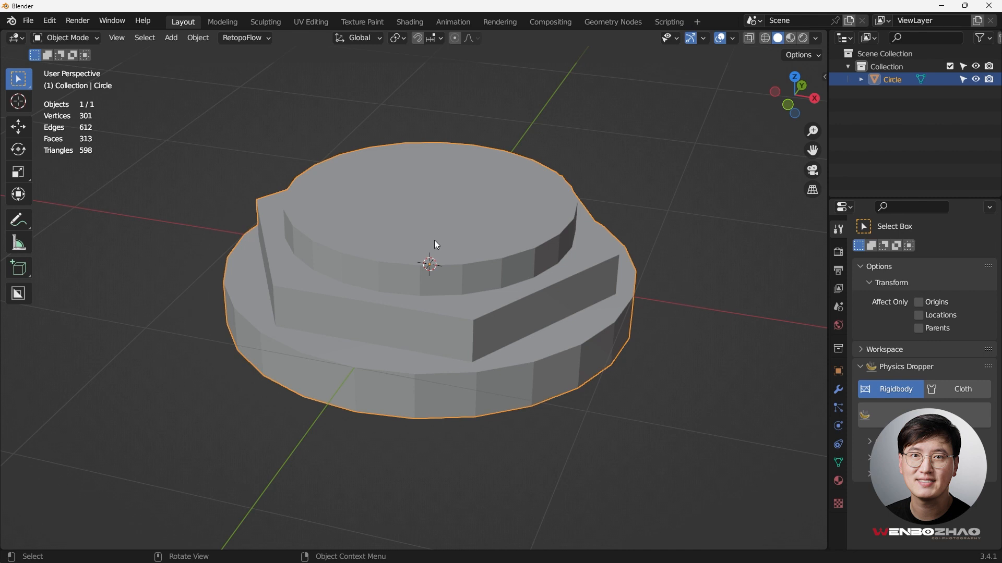
Step: Return to mesh editing in edge selection mode and select all sharp edges at the 30° sharpness threshold
key("Tab")
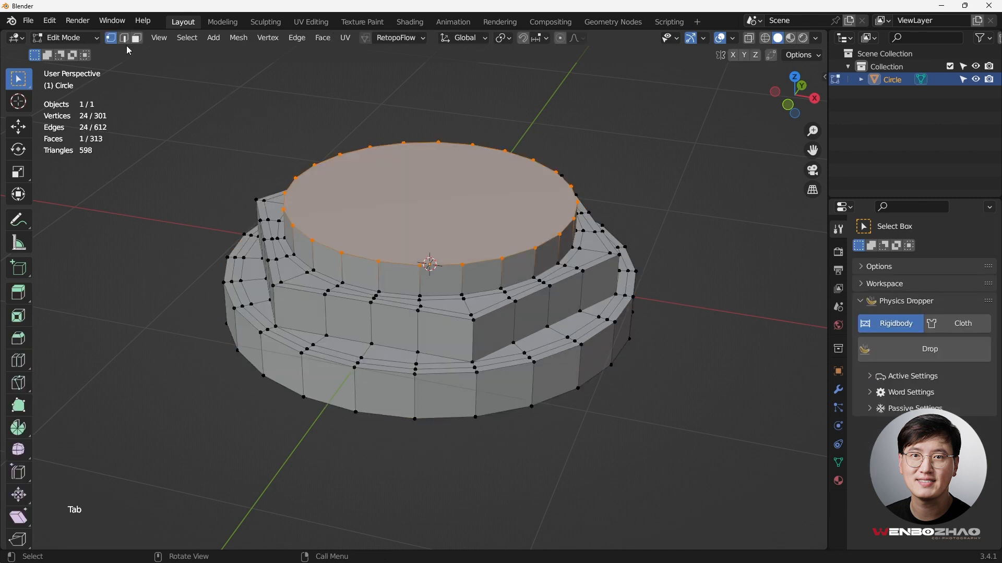
key("2")
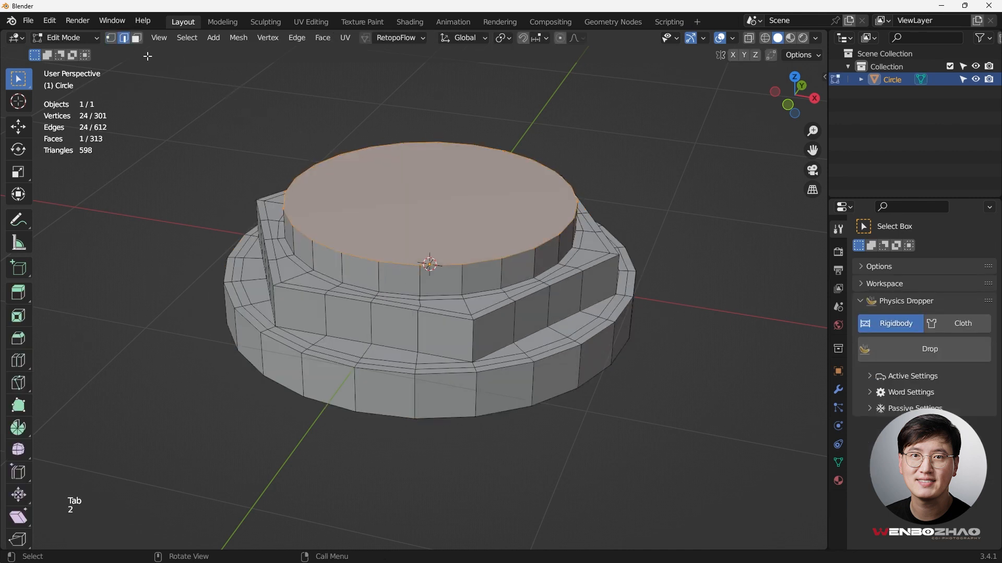
left_click(181, 69)
left_click(184, 40)
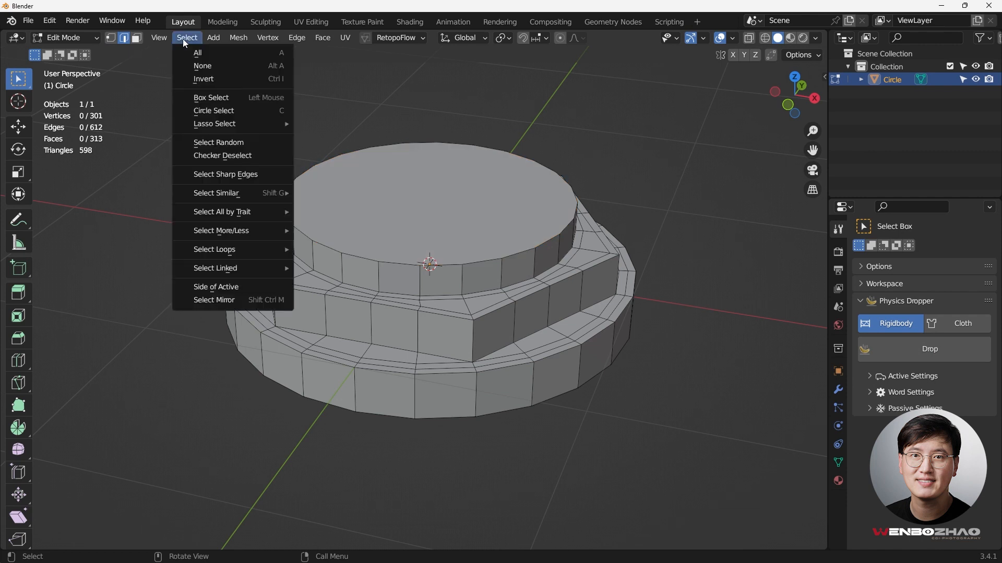
left_click(237, 174)
Step: Examine the selected sharp edges around the disc, hexagonal block and round tier from several angles
scroll(448, 326, "up", 2)
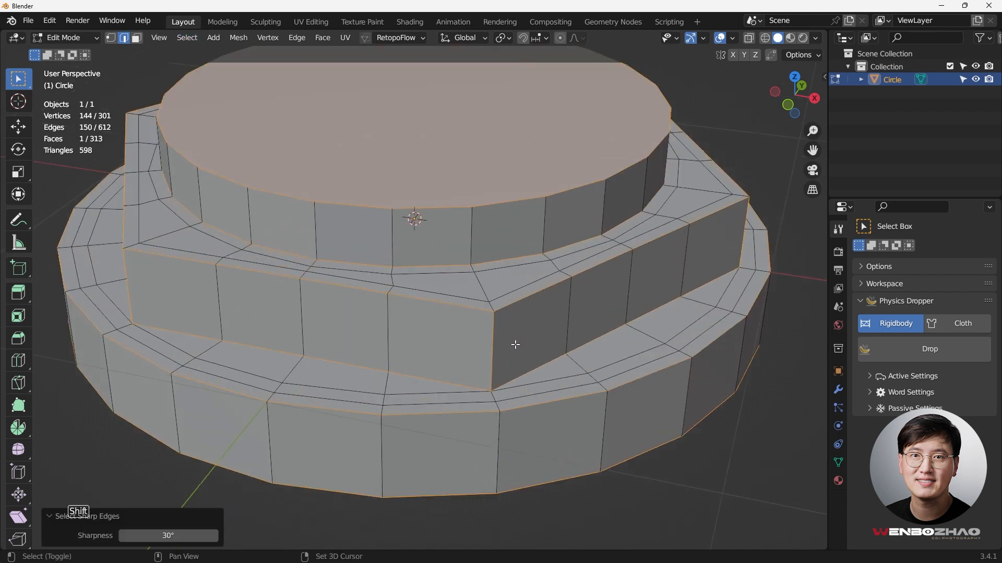
middle_click_drag(515, 344, 470, 256, "shift")
middle_click_drag(480, 298, 360, 283)
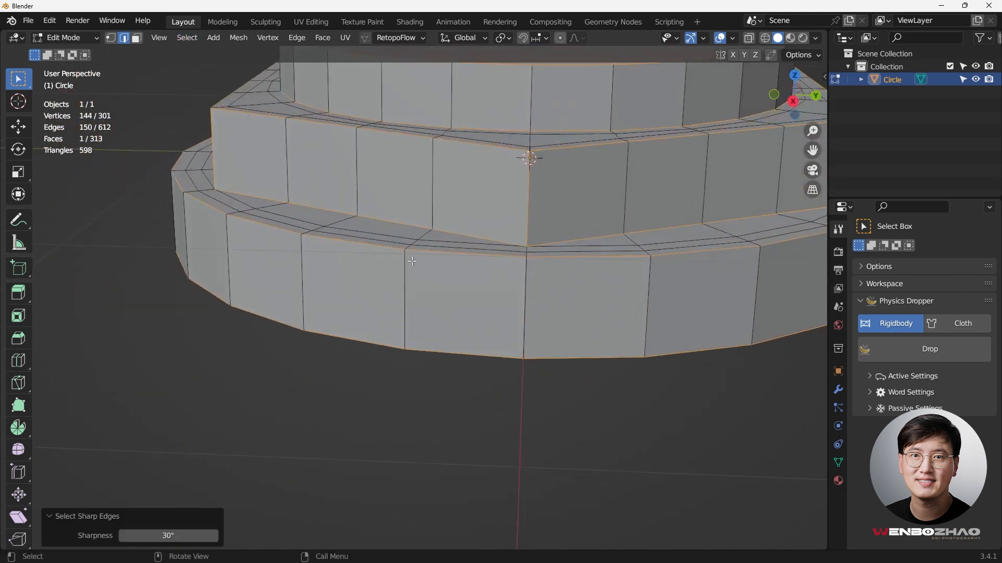
scroll(412, 261, "down", 5)
middle_click_drag(521, 295, 527, 216)
scroll(547, 224, "up", 4)
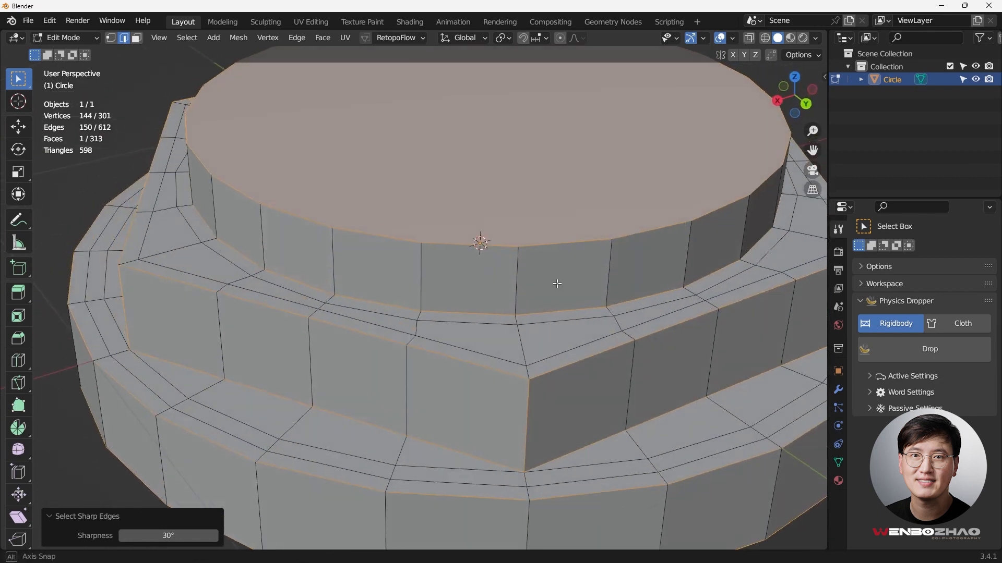
scroll(557, 284, "down", 3)
middle_click_drag(557, 284, 486, 267)
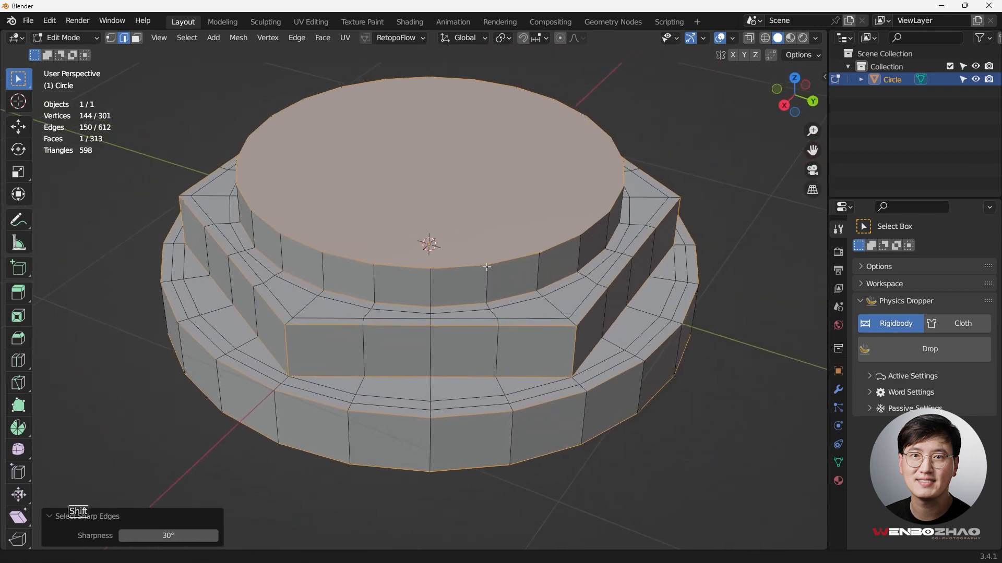
scroll(486, 267, "down", 2)
middle_click_drag(441, 241, 547, 233)
scroll(548, 233, "down", 2)
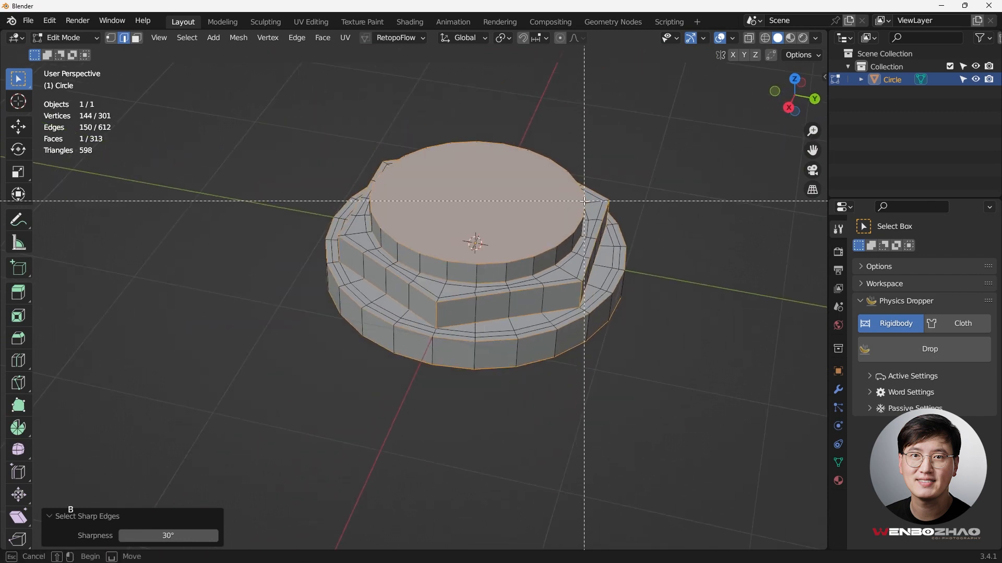
Step: Bevel the selected sharp edges with a width of 0.01 m
key("ctrl+b")
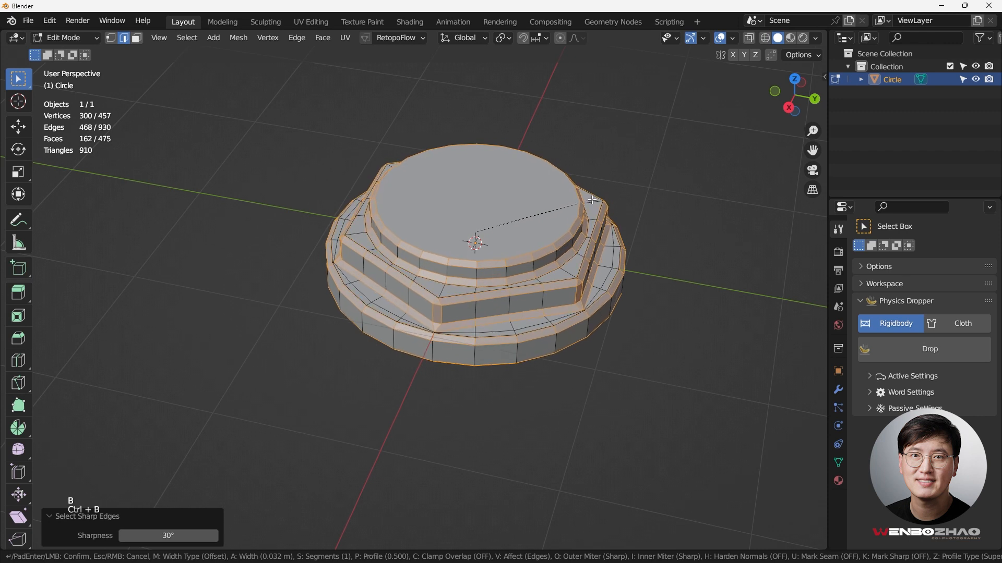
left_click(593, 200)
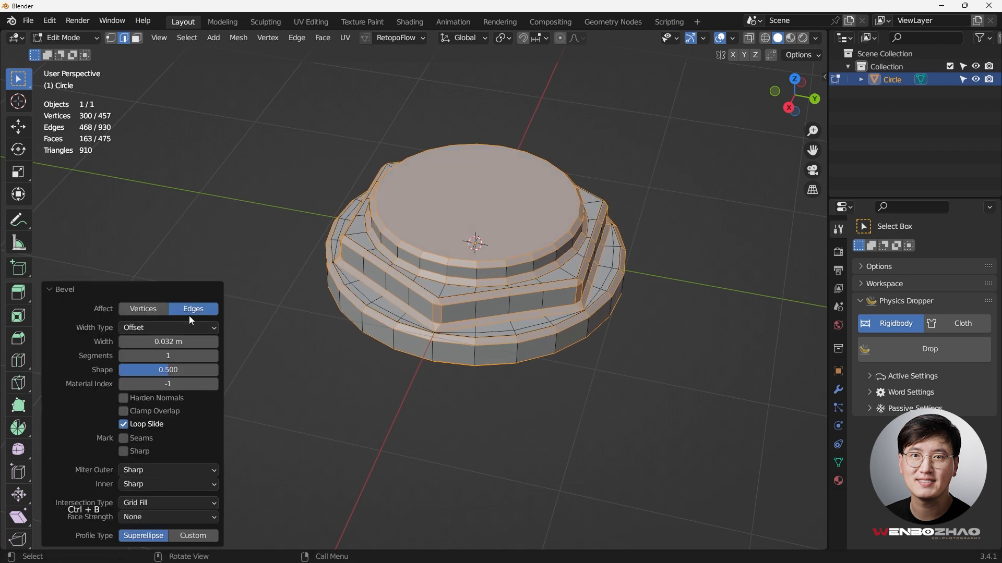
left_click(122, 341)
left_click_drag(134, 341, 177, 338)
type("01")
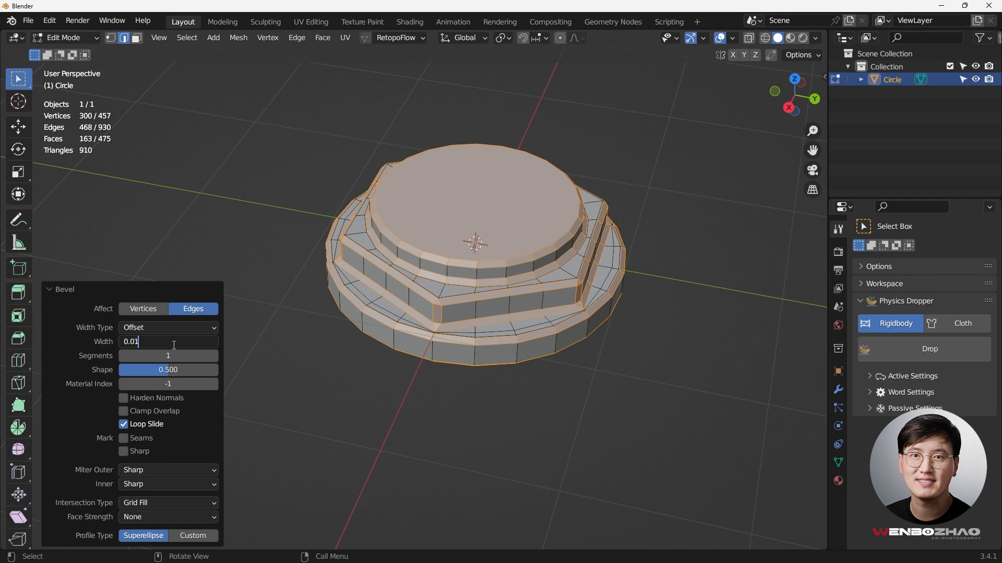
key("Return")
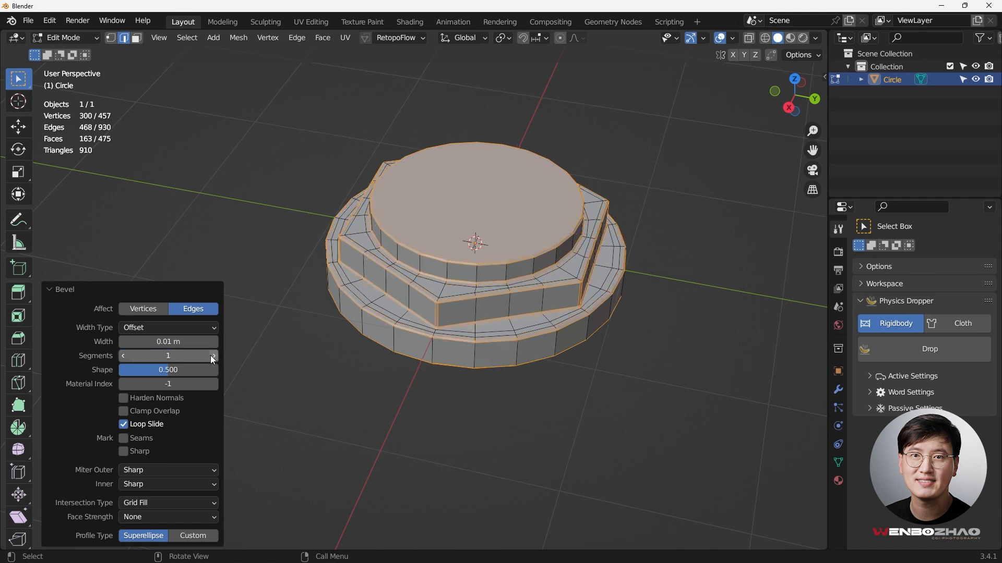
Step: Set the bevel to 2 segments with a profile shape of 1.000
left_click(211, 356)
scroll(396, 303, "up", 3)
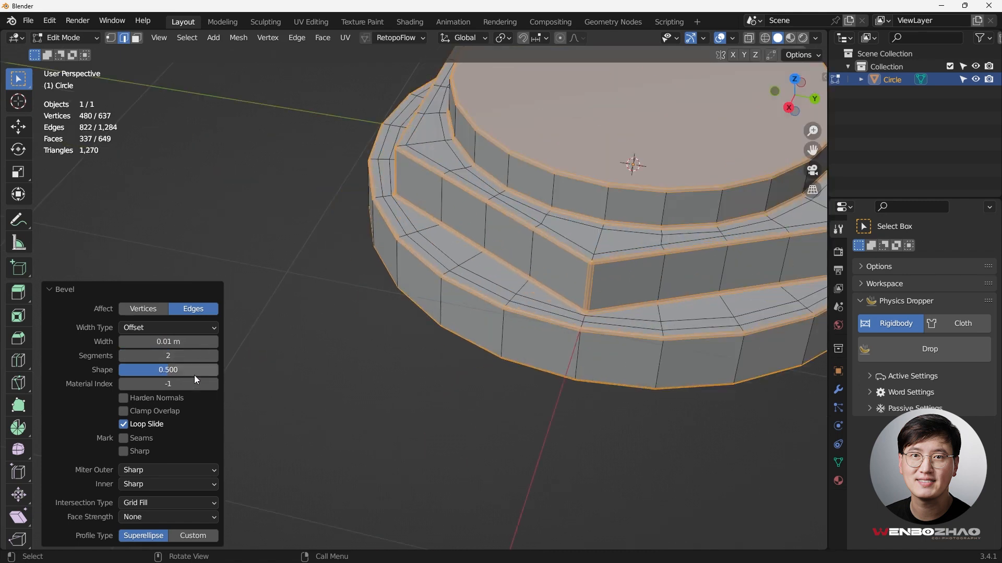
left_click_drag(175, 372, 230, 372)
scroll(258, 342, "down", 1)
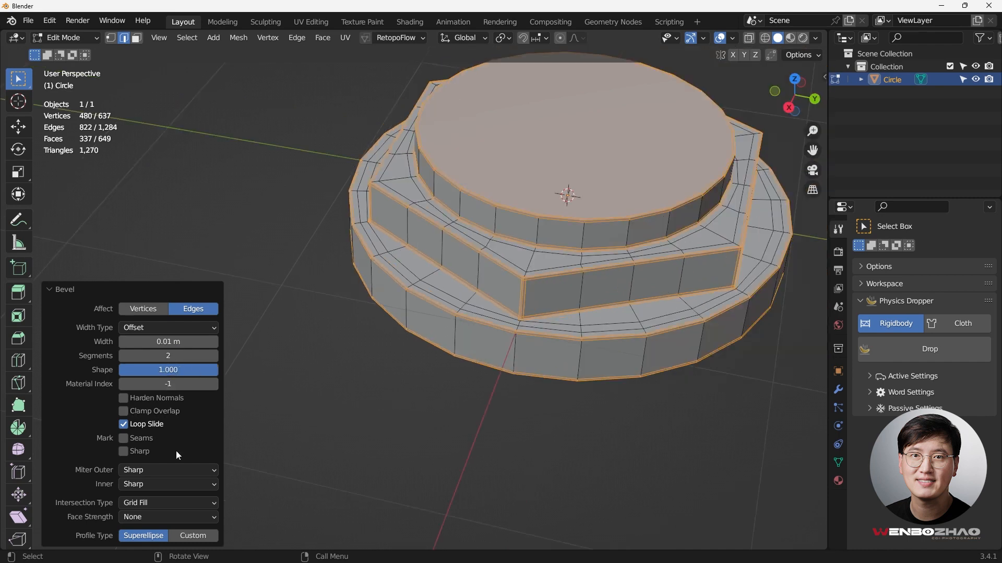
Step: Change the bevel's outer miter to Arc
scroll(548, 292, "up", 4)
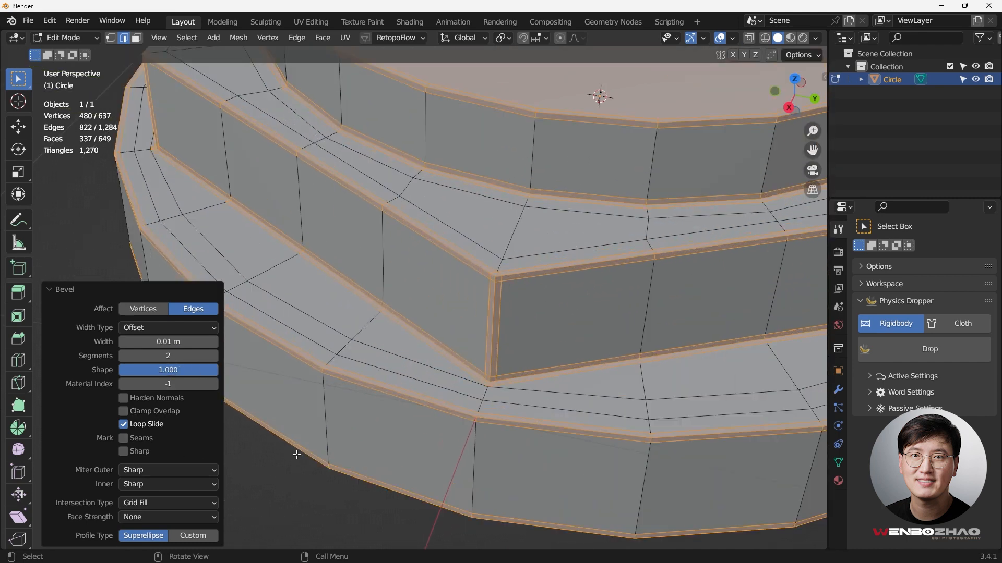
left_click(176, 468)
left_click(173, 511)
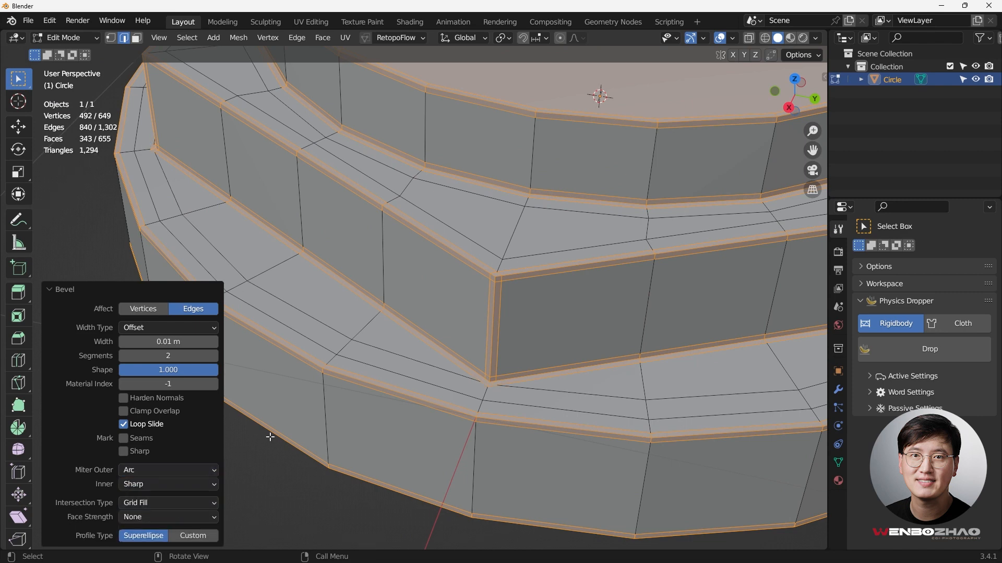
Step: Inspect the bevelled edges and hexagon corners up close from several angles, with the selection cleared
scroll(513, 393, "up", 3)
scroll(511, 392, "down", 8)
middle_click_drag(537, 333, 628, 314)
scroll(482, 255, "up", 3)
middle_click_drag(510, 263, 545, 298, "shift")
scroll(514, 338, "down", 1)
scroll(514, 338, "down", 3)
left_click(707, 324)
scroll(530, 292, "up", 1)
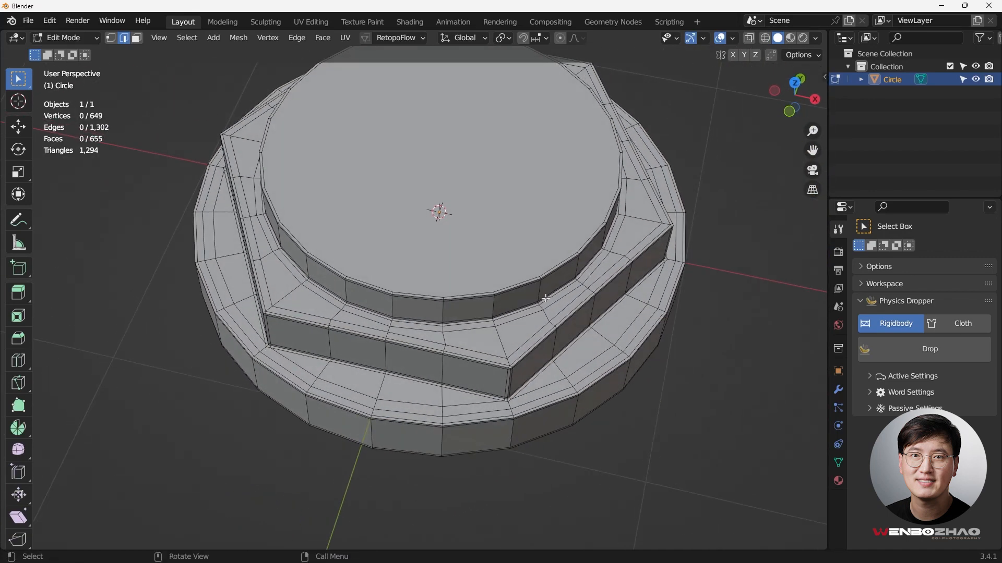
Step: Select the inner vertex loop bounding the round tier's top face and inset the face by about 0.038 m
key("1")
scroll(545, 298, "down", 2)
scroll(477, 255, "up", 6)
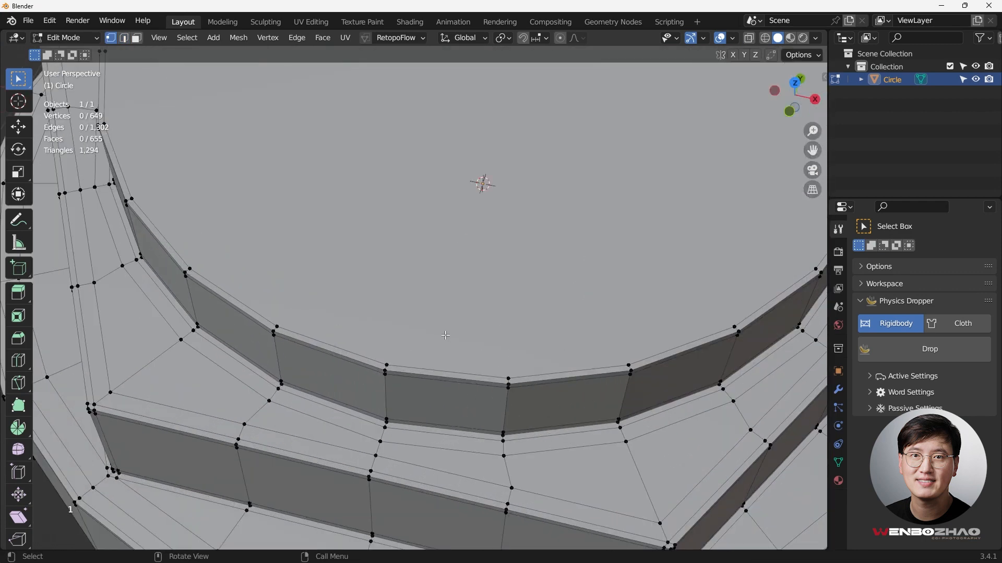
left_click(421, 363, "alt")
scroll(427, 354, "down", 4)
middle_click_drag(469, 333, 498, 317)
key("KP_7")
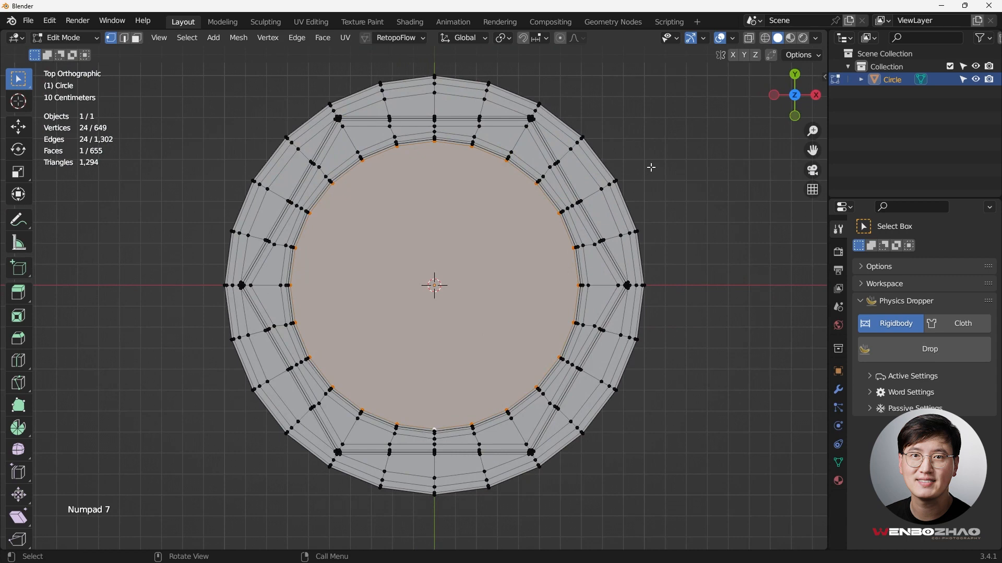
key("i")
left_click(650, 167)
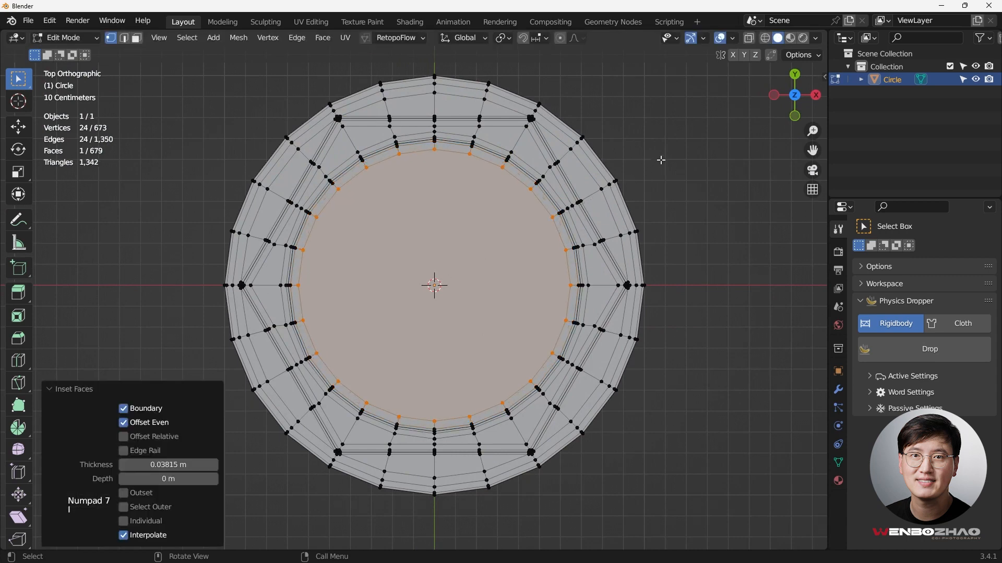
Step: Inset the circular top face a second time by about 0.248 m
key("i")
left_click(586, 196)
middle_click_drag(586, 197, 457, 356)
middle_click_drag(349, 289, 381, 254)
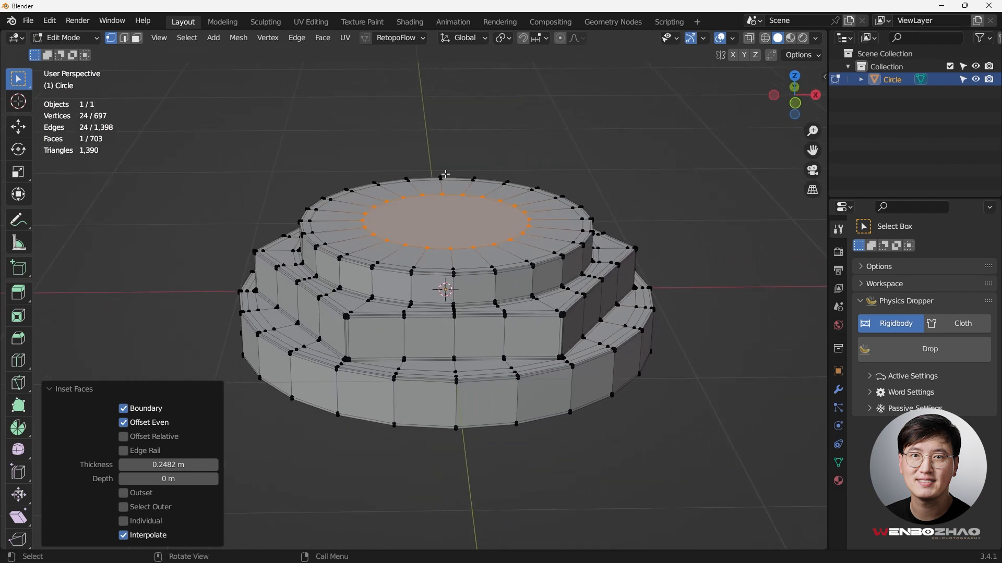
Step: Select all faces with exactly 3 vertices using Faces by Sides
left_click(490, 156)
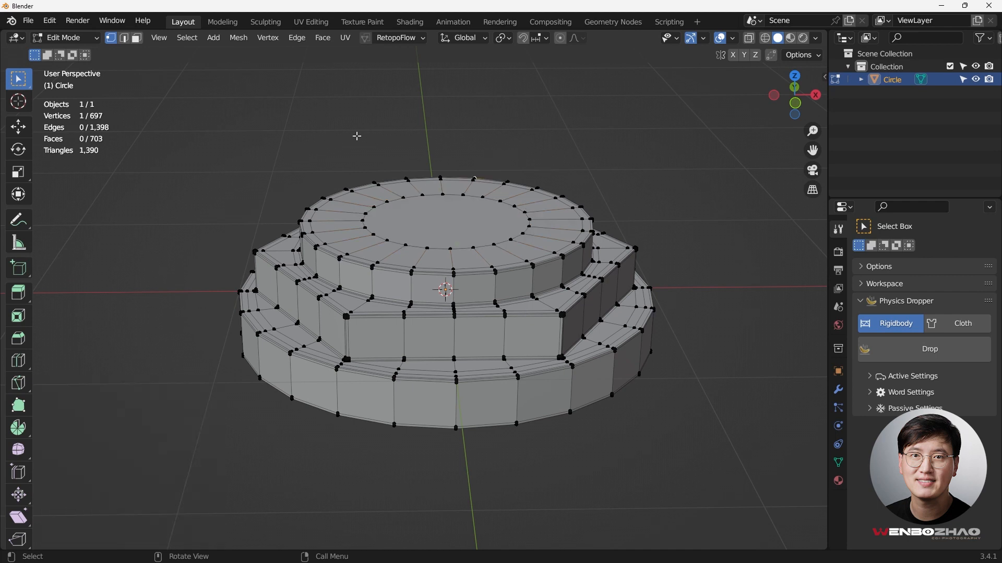
key("F3")
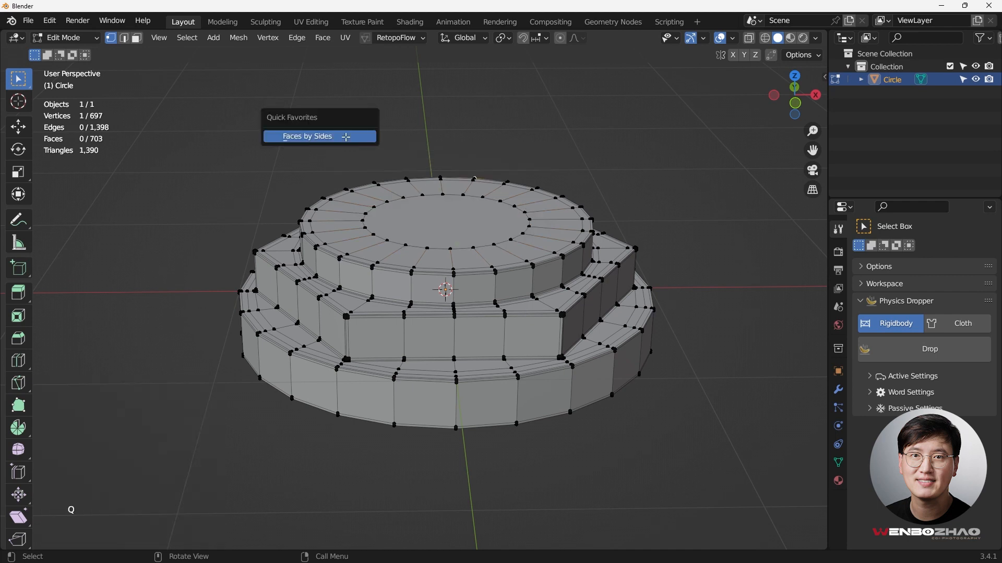
left_click(347, 137)
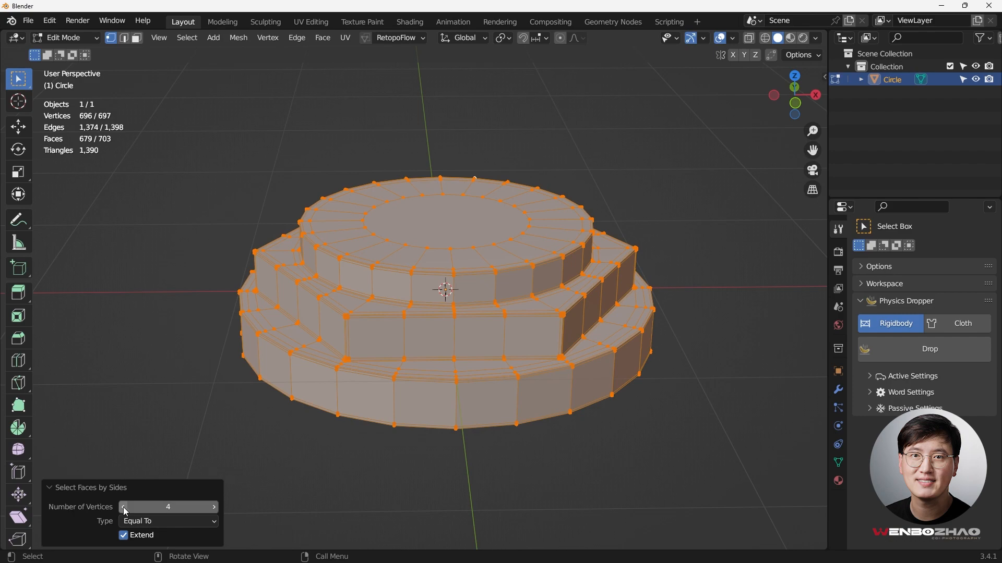
left_click(123, 507)
Step: Examine where the triangular faces lie around the hexagonal block's base, from above and up close at a corner
scroll(437, 394, "up", 5)
middle_click_drag(435, 394, 306, 374)
scroll(365, 385, "down", 4)
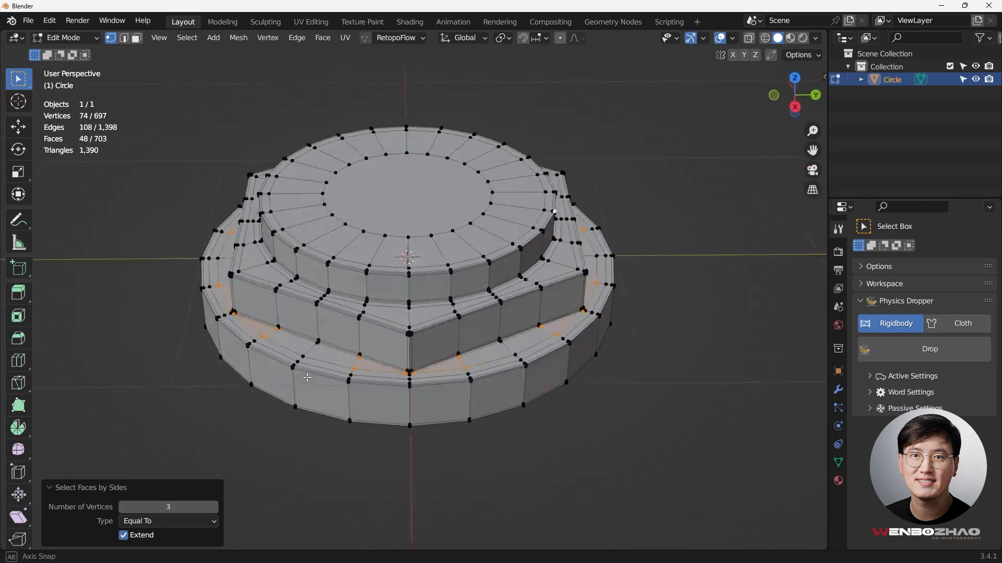
scroll(433, 355, "up", 3)
scroll(433, 355, "down", 3)
middle_click_drag(428, 360, 445, 347)
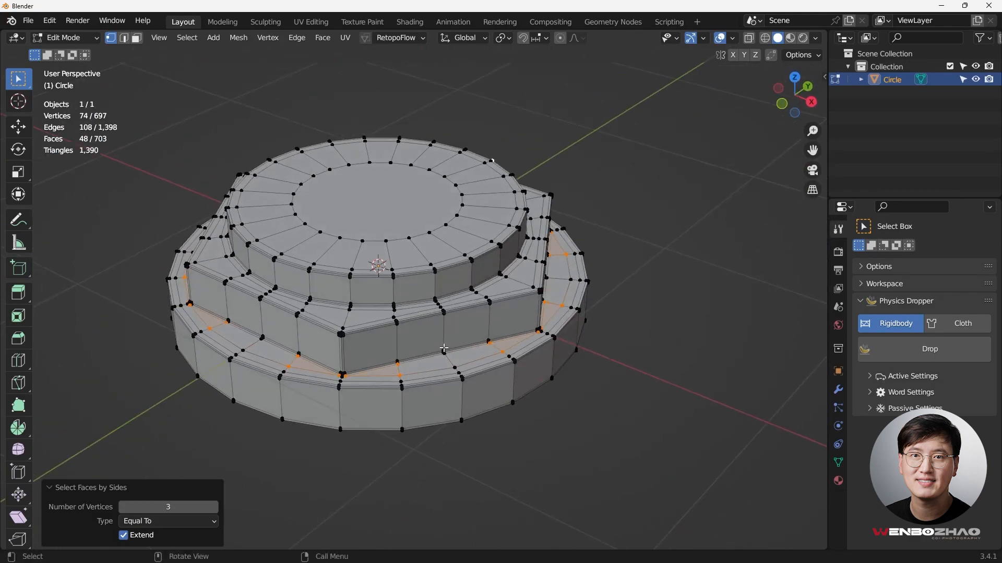
middle_click_drag(366, 355, 417, 356)
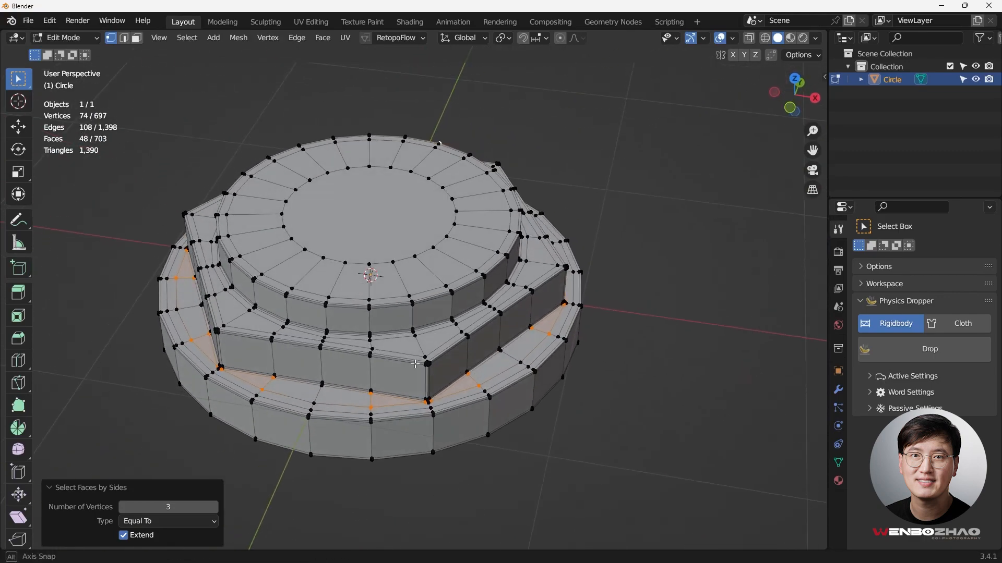
key("KP_7")
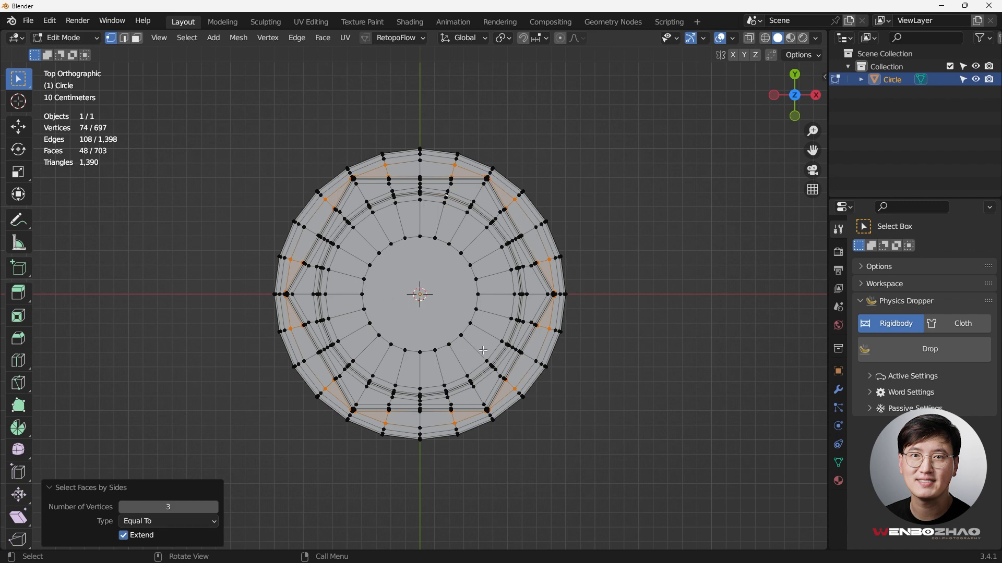
scroll(476, 382, "up", 6)
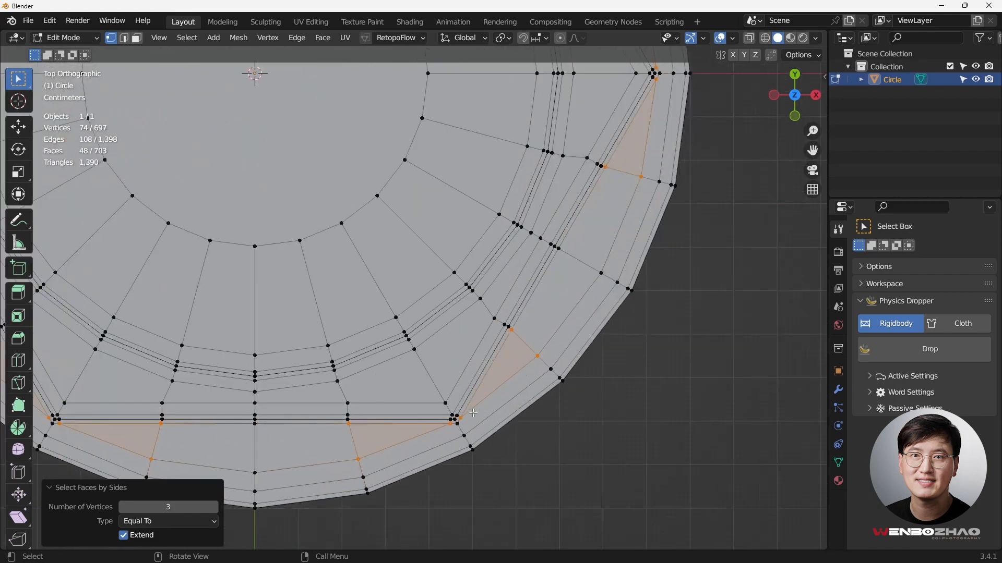
middle_click_drag(472, 378, 450, 352)
scroll(448, 351, "up", 5)
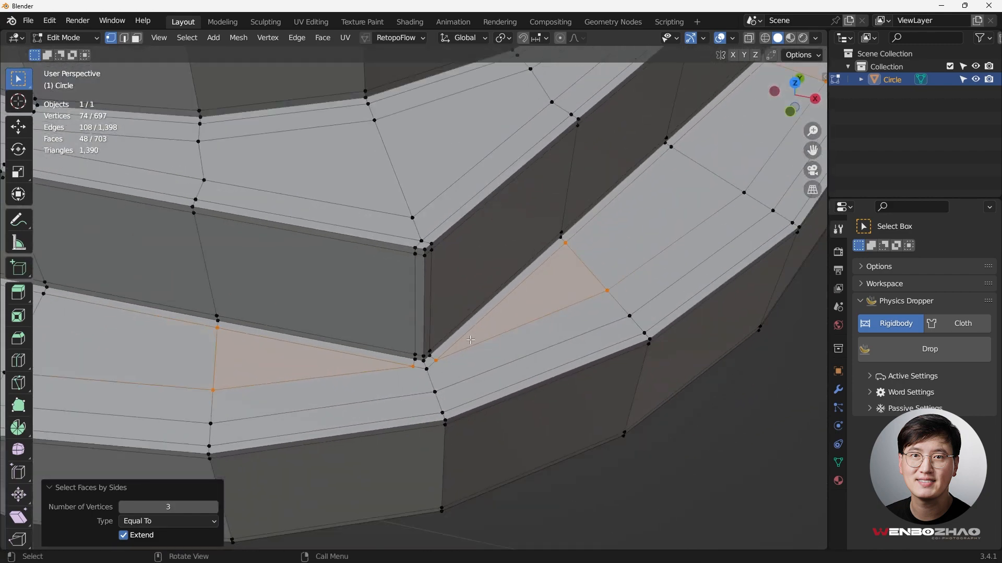
scroll(448, 350, "up", 3)
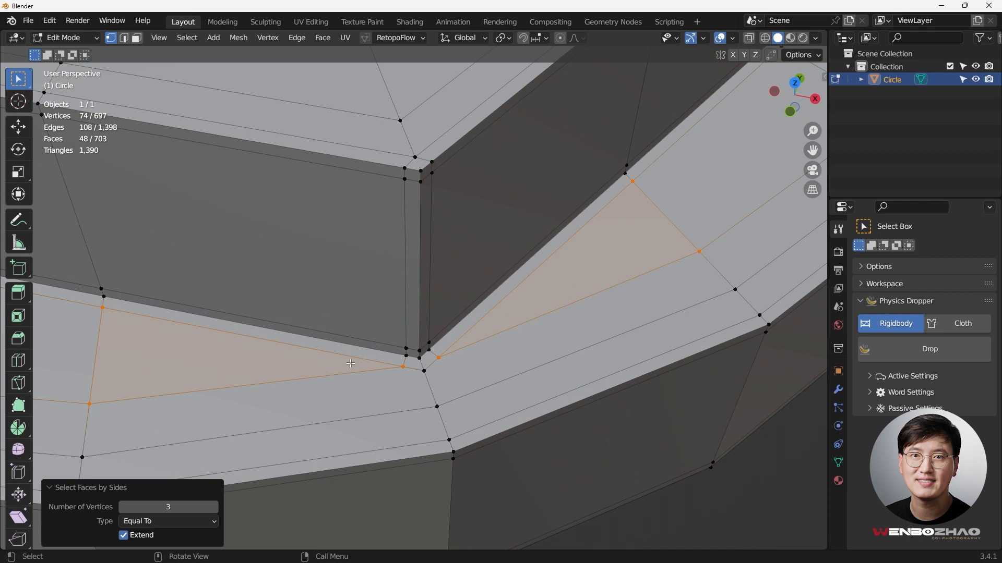
scroll(350, 363, "down", 4)
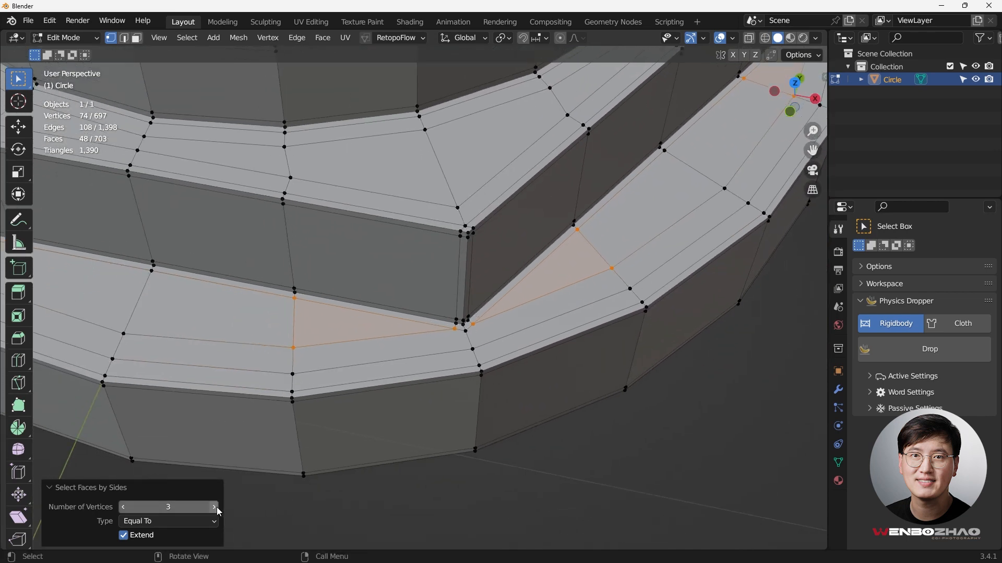
Step: Switch the Faces by Sides selection to 5 vertices and inspect the five-sided faces at the hexagon's corner
left_click(214, 507)
left_click(215, 507)
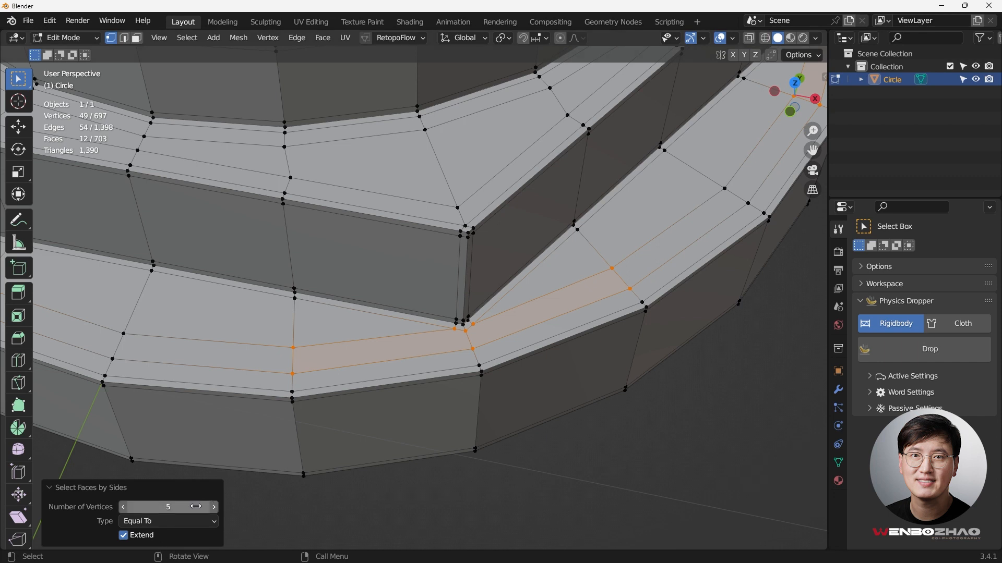
scroll(454, 374, "up", 2)
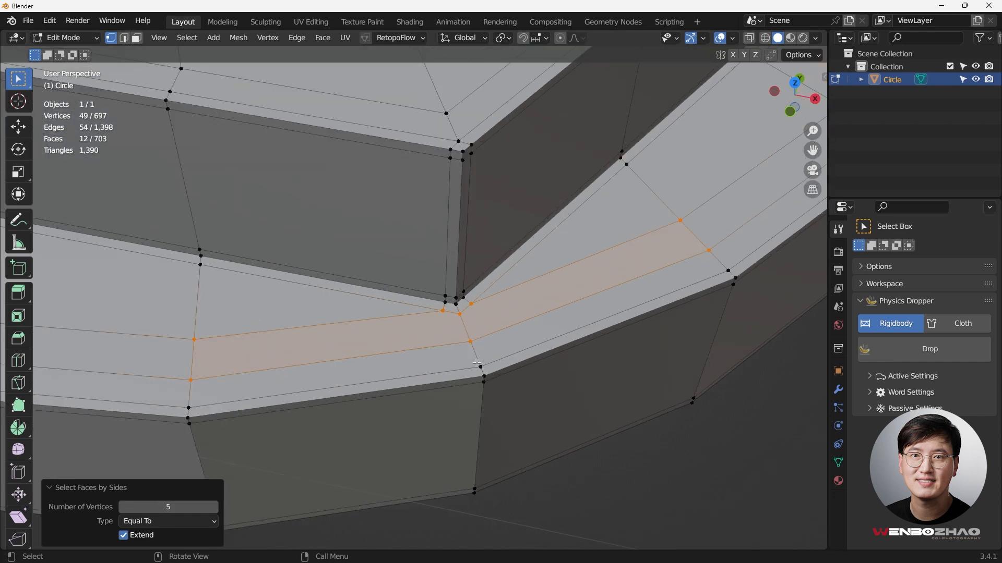
Step: Connect the two support-loop vertices on either side of the hexagon's base corner to the ledge-loop vertex in front of that corner
left_click(472, 342)
middle_click_drag(486, 338, 455, 332, "shift")
scroll(453, 328, "up", 1)
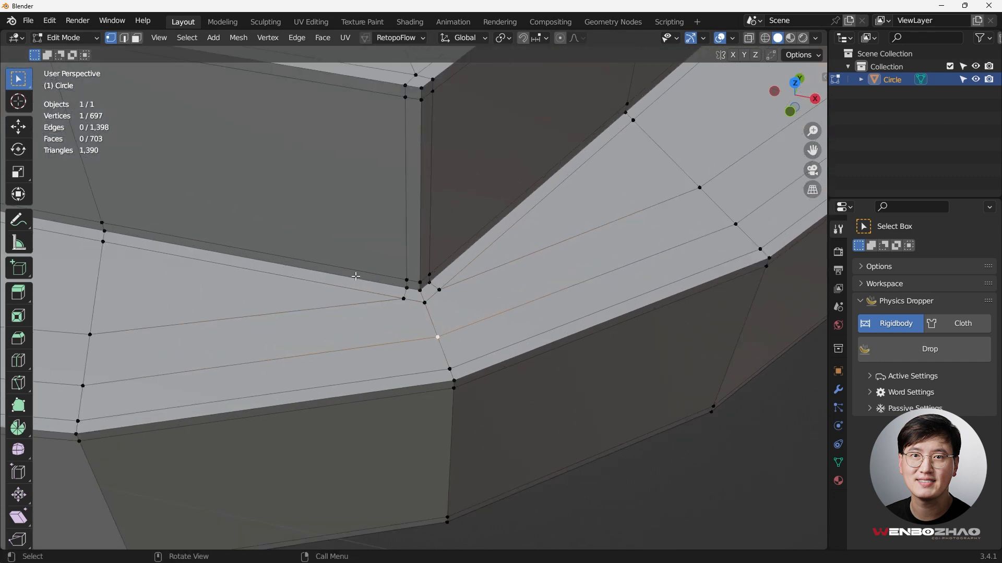
left_click_drag(380, 286, 455, 344)
left_click(437, 291)
mouse_move(462, 334)
middle_mouse_down("shift")
mouse_move(436, 324)
mouse_move(456, 334)
middle_mouse_up("shift")
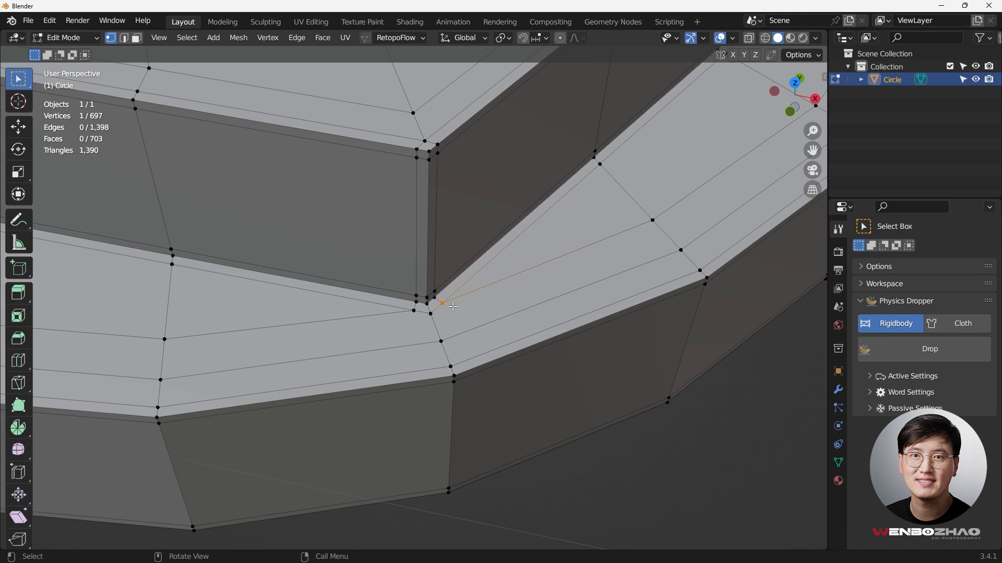
left_click(413, 311)
left_click(442, 342, "shift")
scroll(456, 317, "up", 2)
left_click(436, 296)
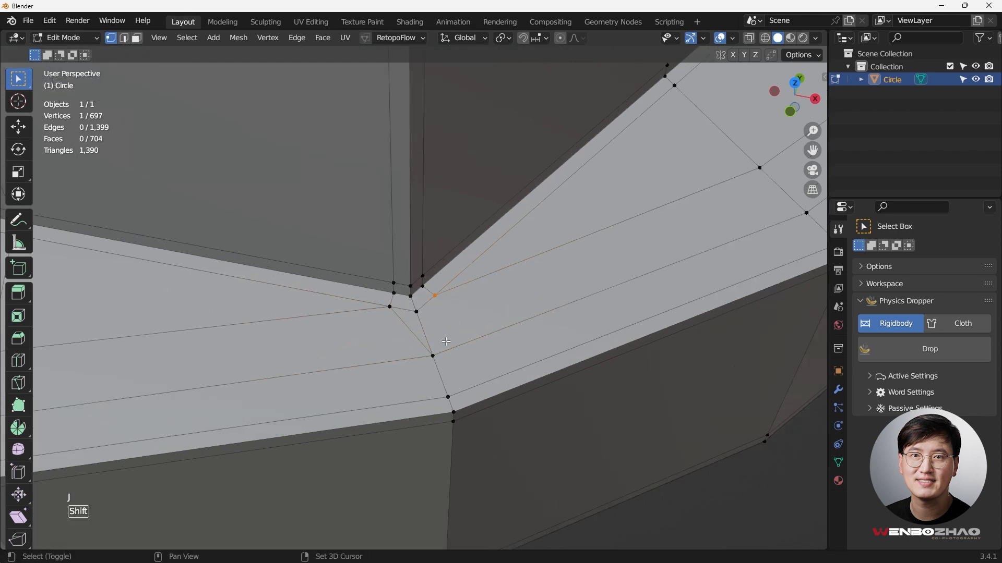
key("j")
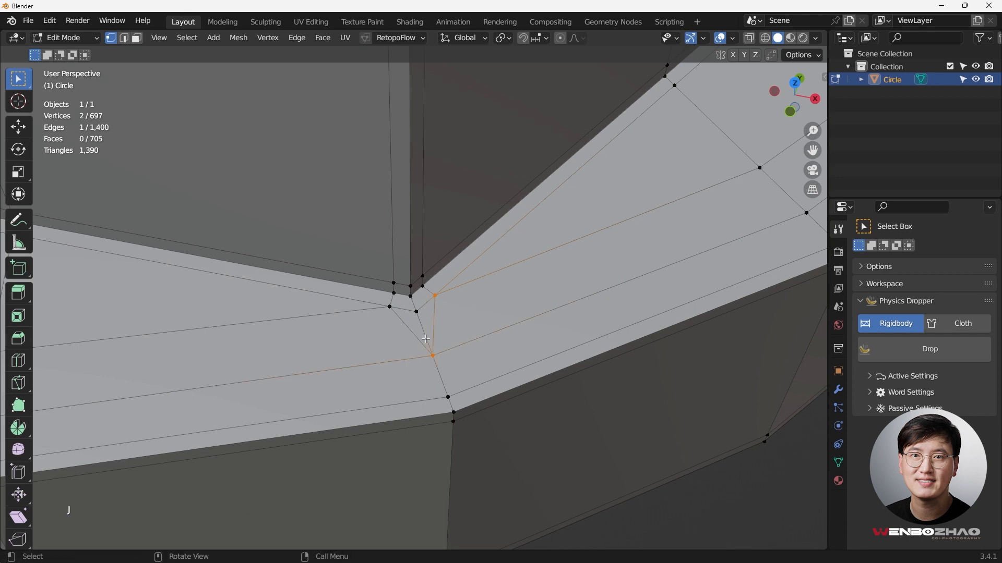
Step: Dissolve the edge between the two new connections, running out from the hexagon's base corner
key("2")
key("x")
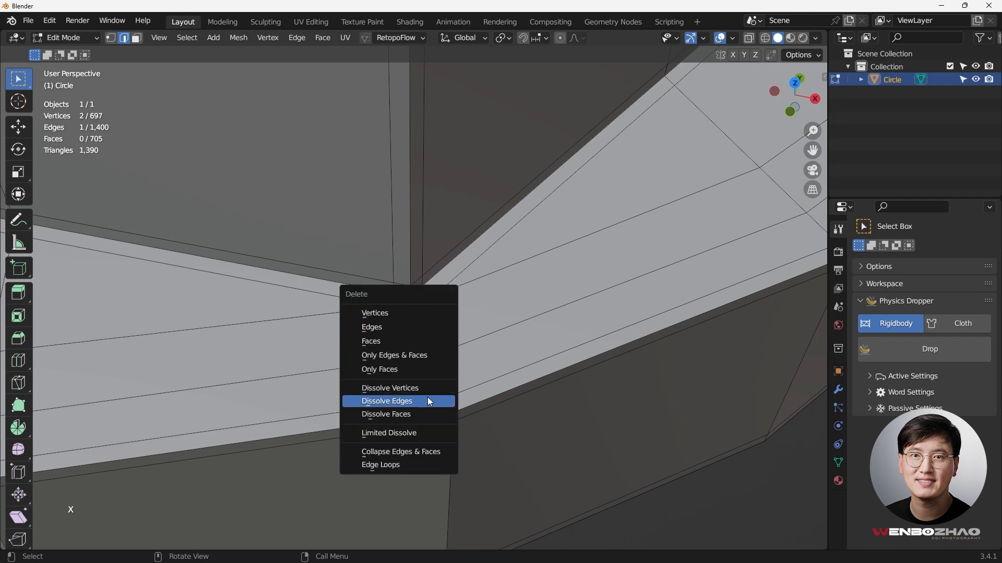
left_click(428, 399)
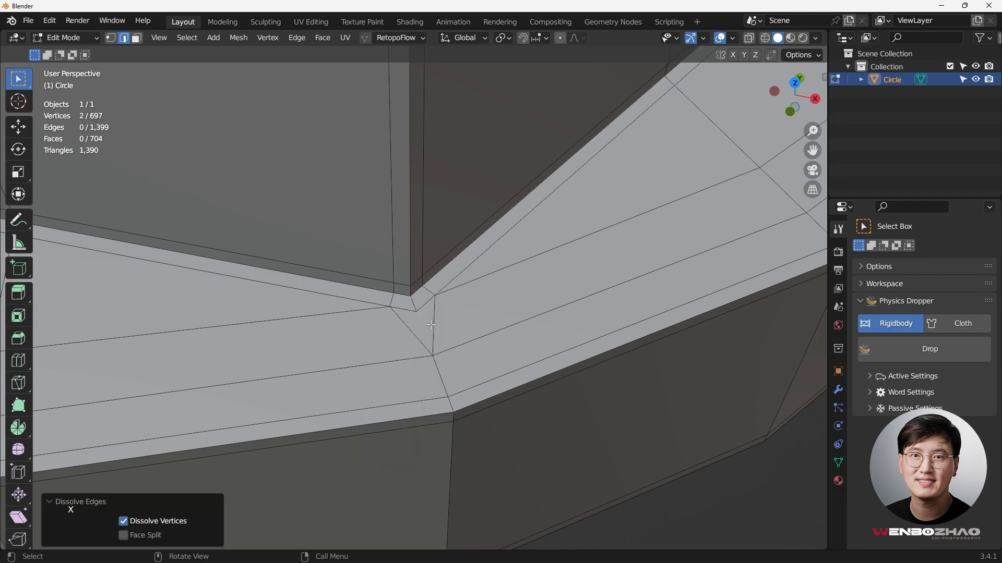
scroll(431, 324, "down", 3)
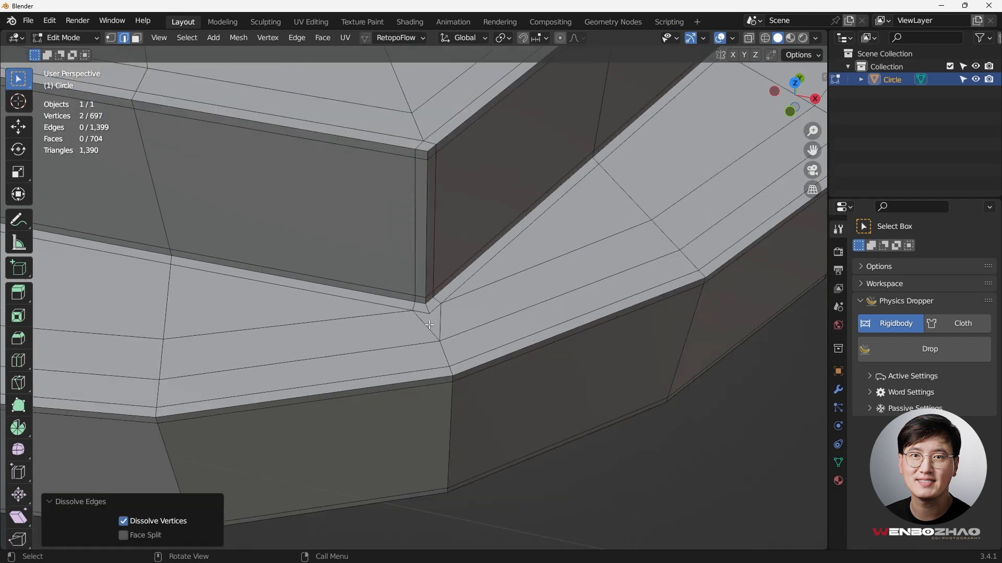
Step: Examine the edges around the rebuilt corner and the wide ledge faces running along the hexagon's base
left_click(432, 318)
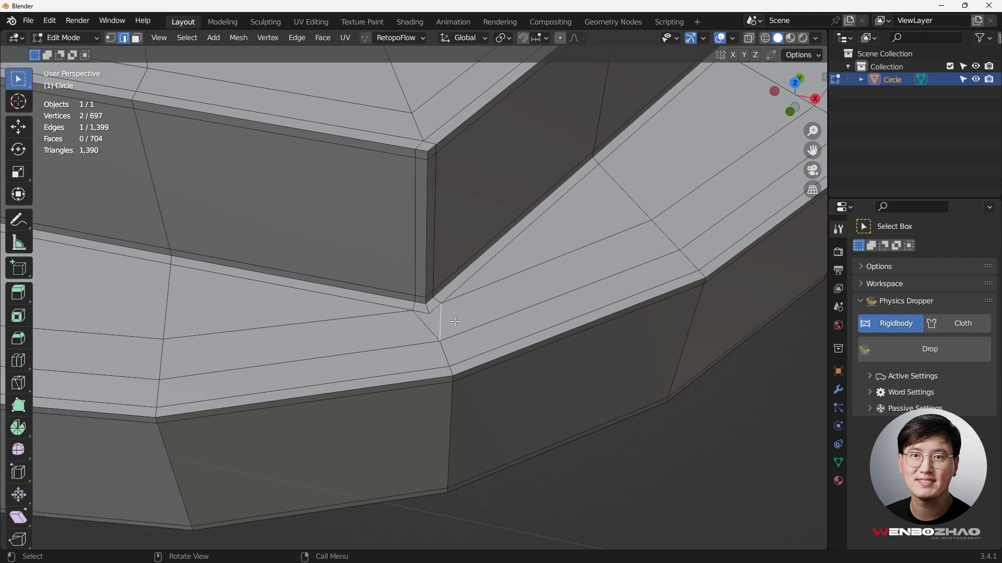
left_click(478, 292)
left_click(492, 326)
scroll(495, 316, "down", 2)
middle_click_drag(516, 293, 486, 317, "shift")
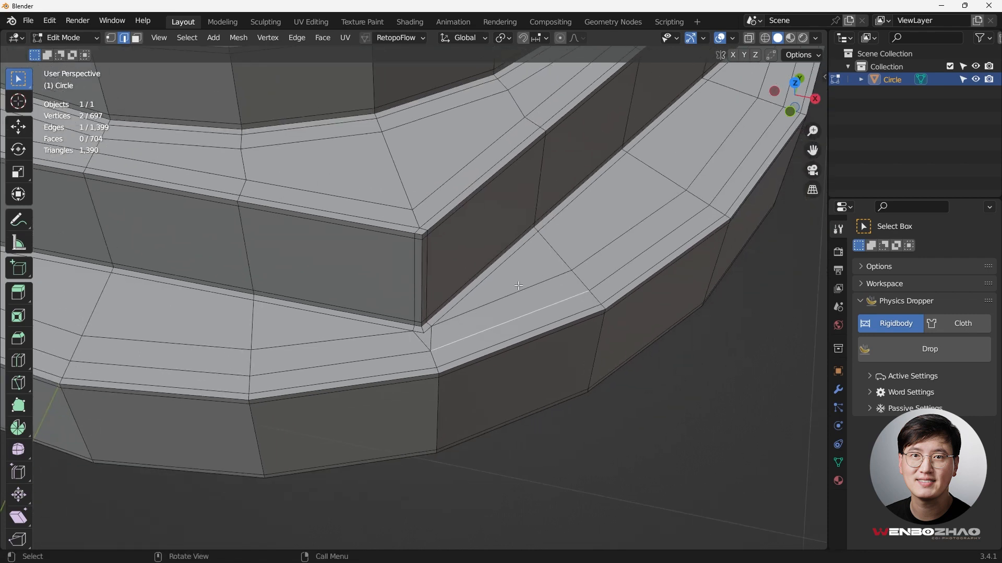
scroll(535, 276, "up", 1)
left_click(542, 266)
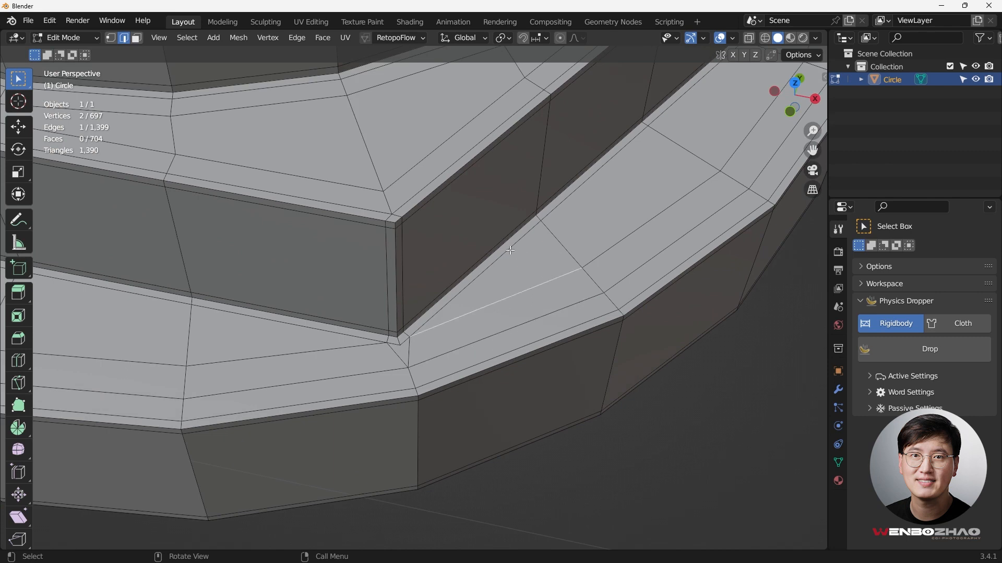
left_click(527, 247)
left_click(562, 242)
left_click(543, 280)
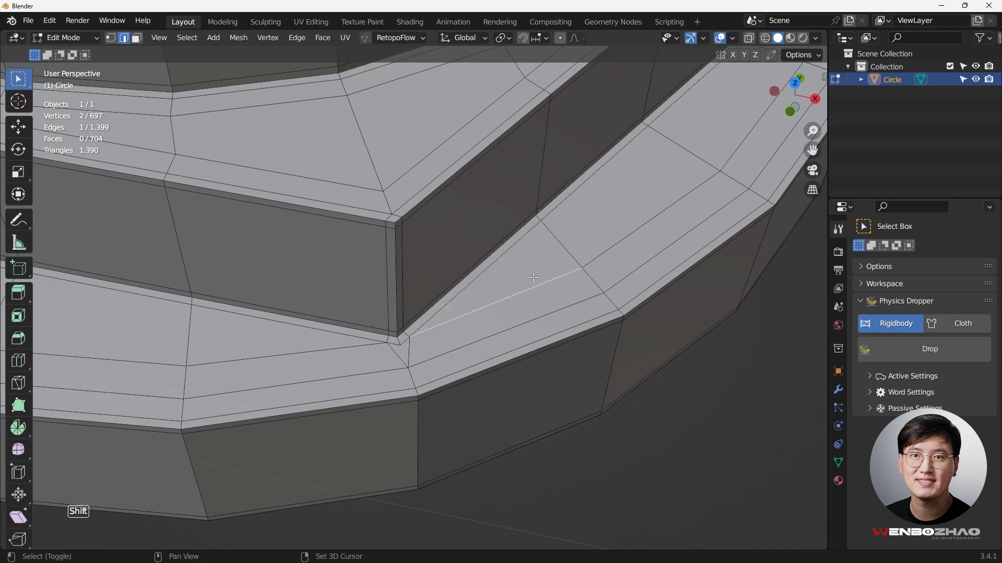
middle_click_drag(543, 280, 501, 291)
scroll(501, 291, "down", 3)
scroll(495, 293, "up", 2)
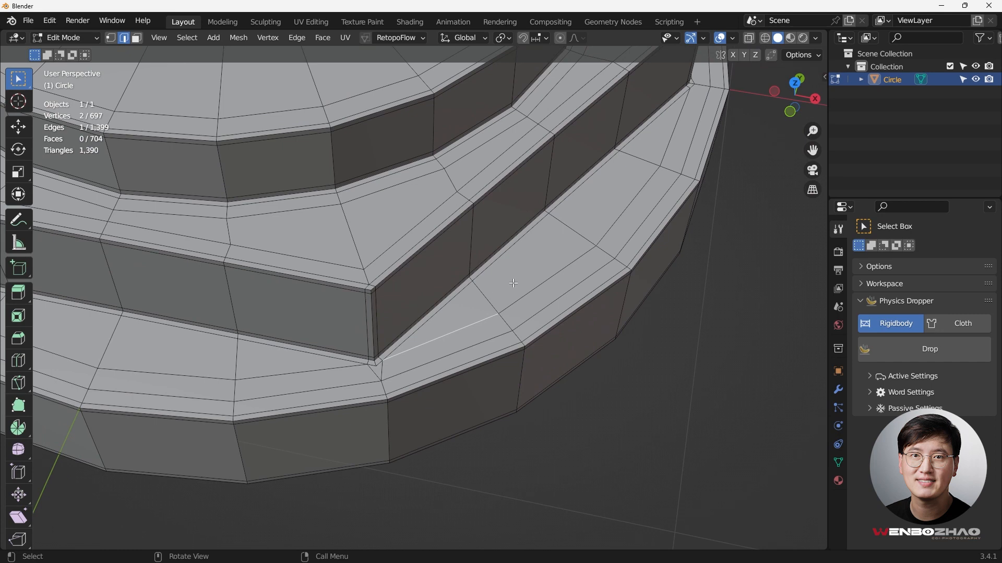
Step: Add one centred loop cut through the wide ledge faces right of the rebuilt hexagon corner, with a slide factor of 0
scroll(501, 292, "up", 1)
key("ctrl+r")
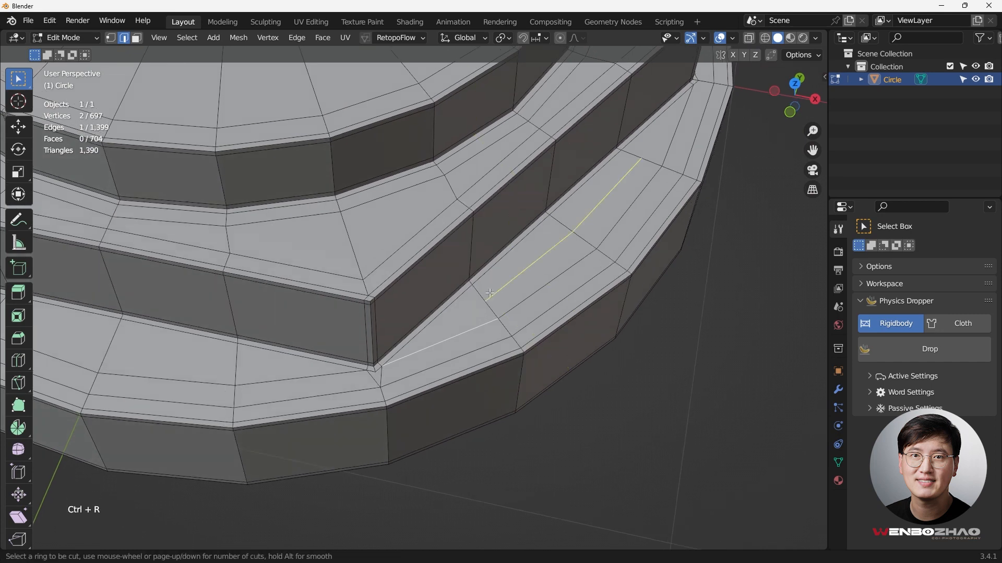
left_click(489, 294)
right_click(489, 294)
scroll(488, 300, "up", 2)
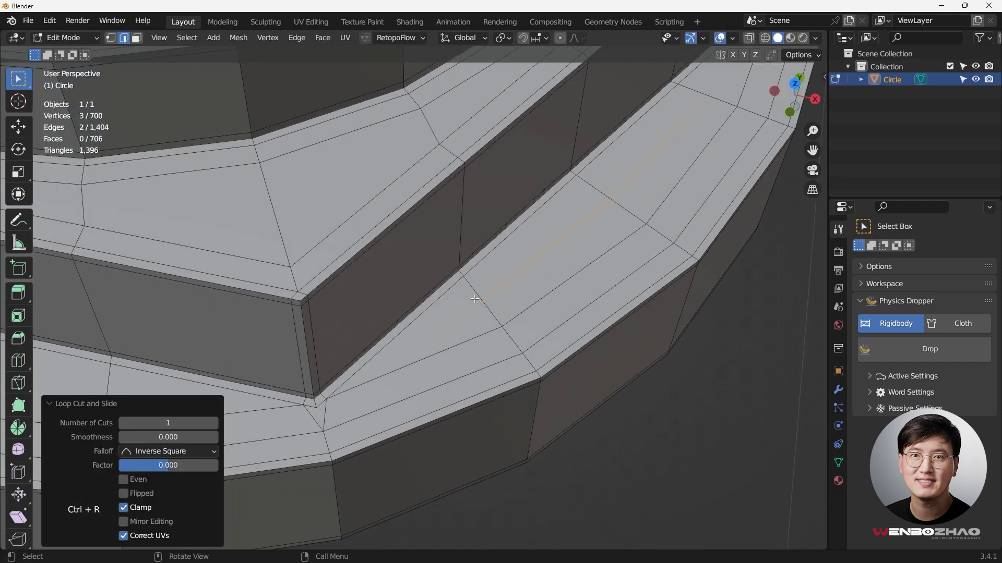
left_click_drag(489, 302, 493, 305)
scroll(491, 305, "down", 3)
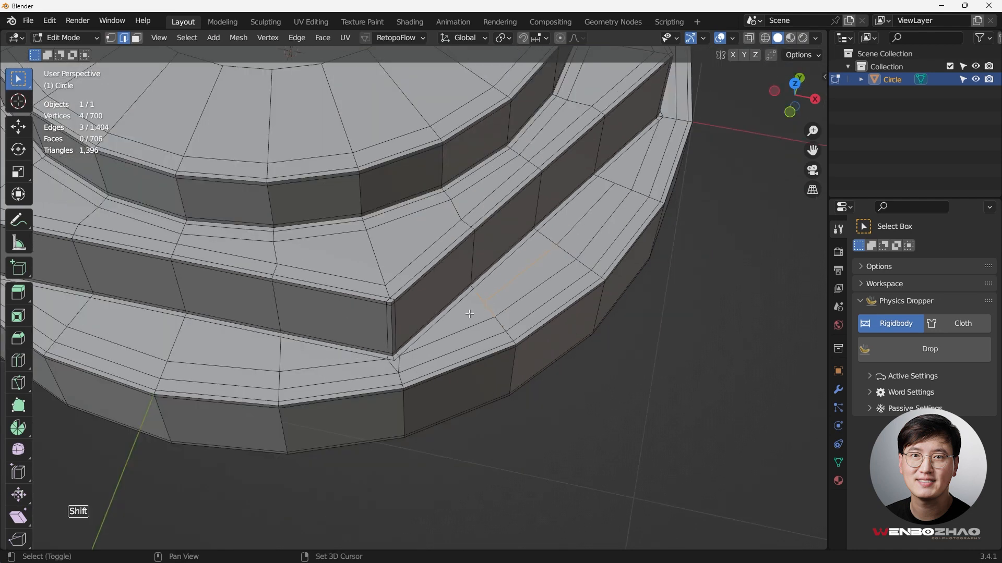
Step: Add a matching loop cut through the wide ledge faces on the front side of the hexagonal block
middle_click_drag(269, 354, 392, 340, "shift")
scroll(392, 340, "up", 1)
scroll(391, 340, "up", 1)
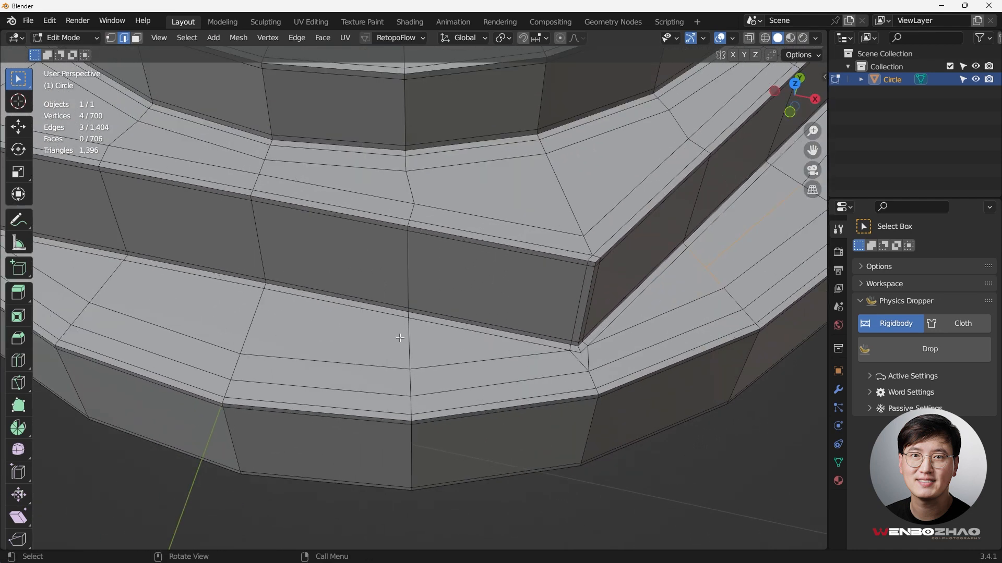
key("ctrl+r")
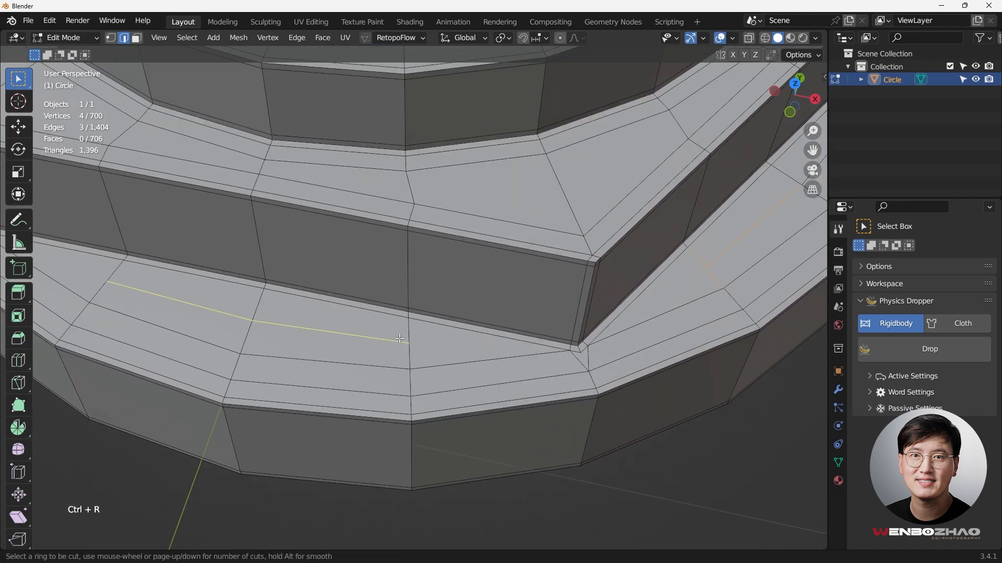
left_click(399, 339)
left_click(399, 338)
key("1")
scroll(427, 340, "down", 3)
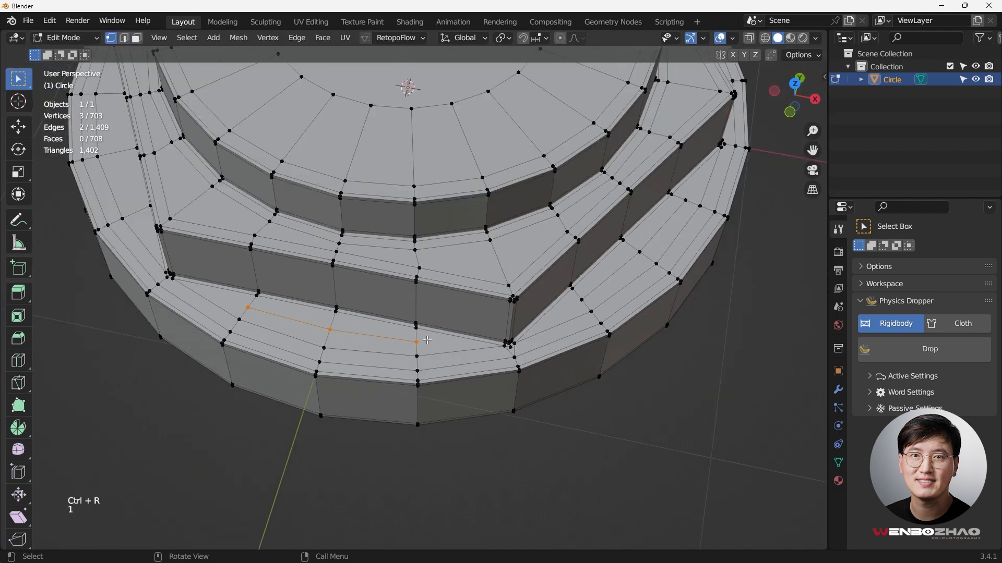
Step: View the whole disc from directly above and examine the rebuilt hexagon corner among the six repeating ones
scroll(426, 341, "down", 2)
middle_click_drag(456, 334, 437, 345)
key("KP_7")
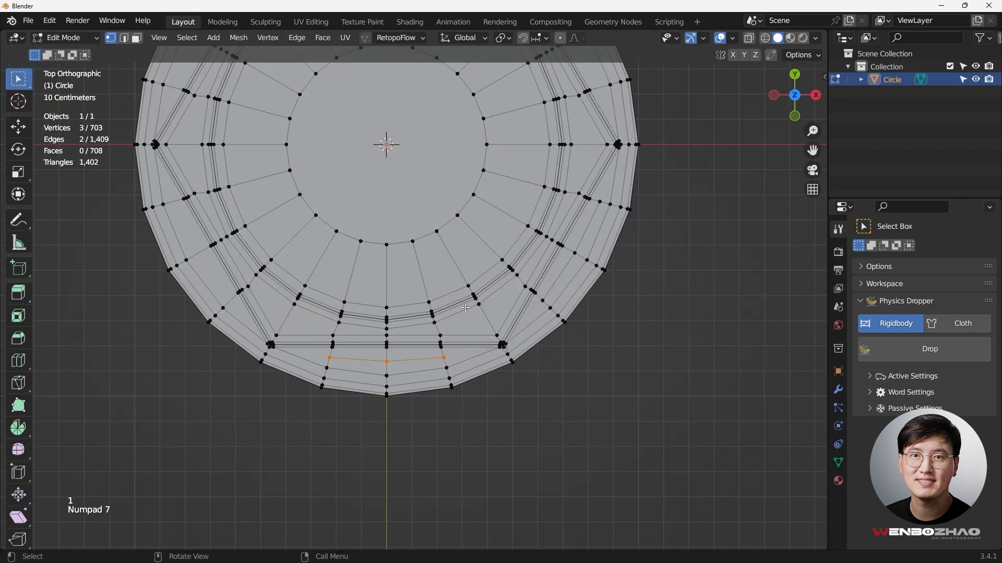
left_click_drag(465, 308, 524, 366)
middle_click_drag(524, 362, 489, 396, "shift")
scroll(429, 338, "down", 2)
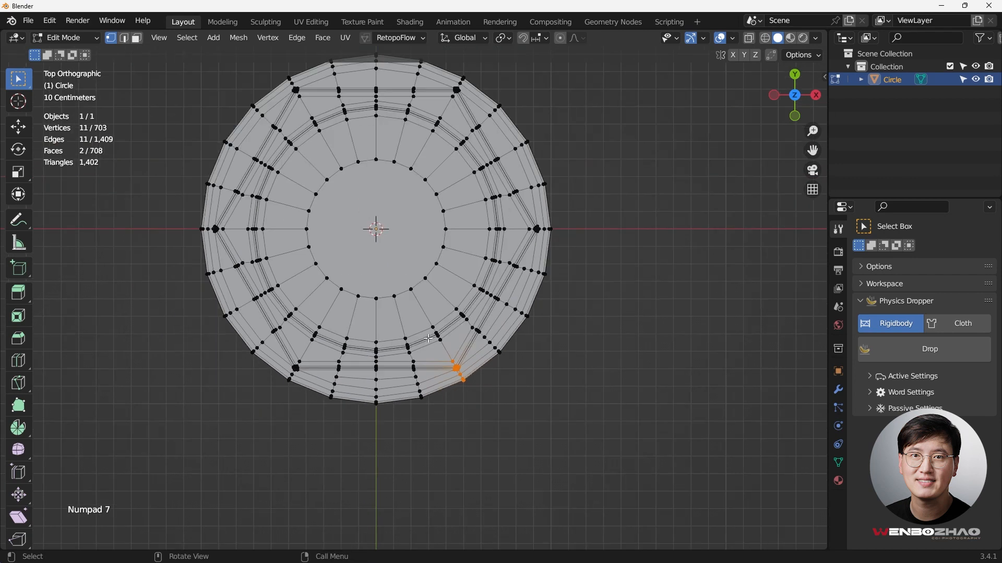
middle_click_drag(428, 339, 434, 352, "shift")
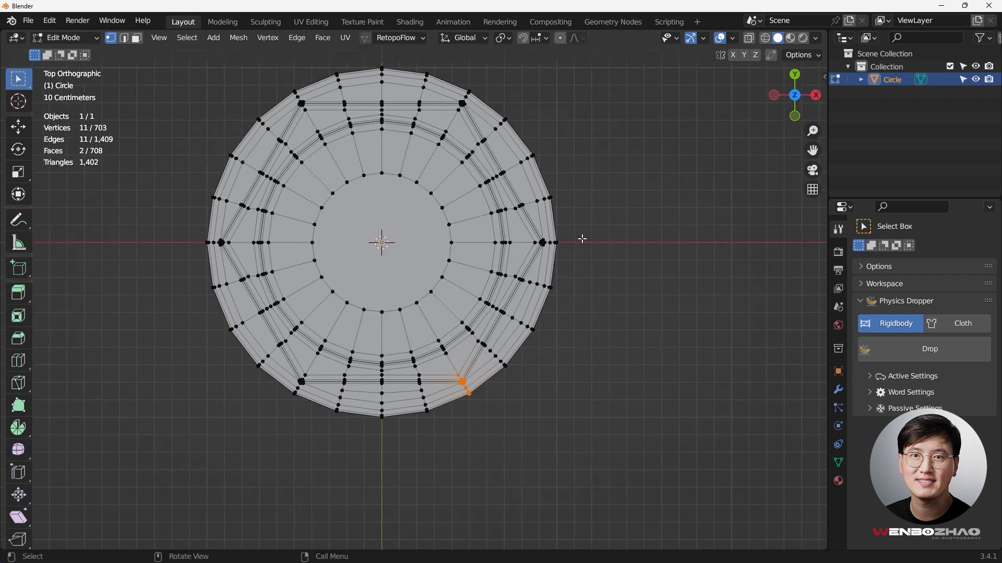
middle_click_drag(364, 222, 371, 222, "shift")
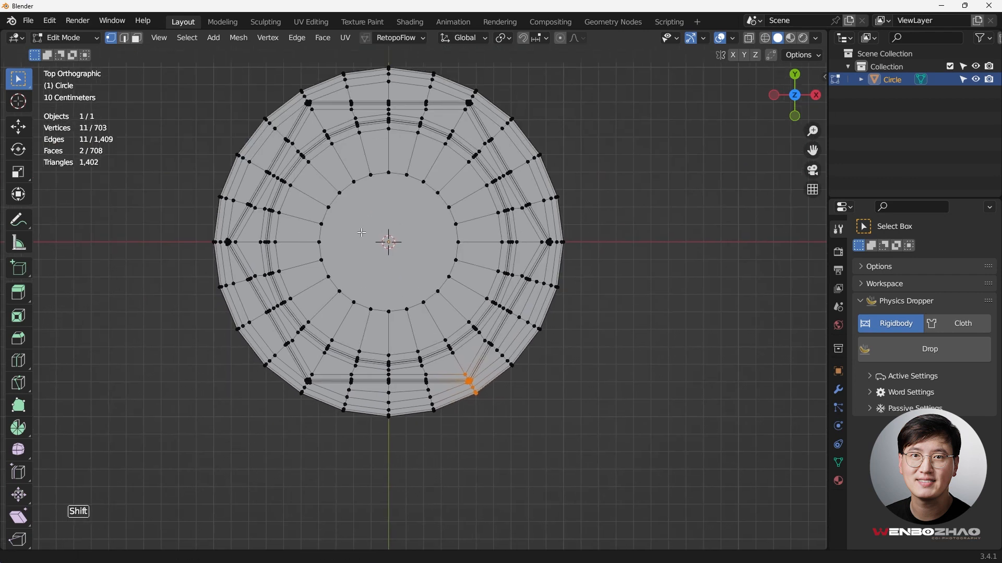
Step: Connect opposite vertices of the inner top circle with one edge along the X axis and one along the Y axis, crossing at the centre
left_click(318, 241)
left_click(459, 243, "shift")
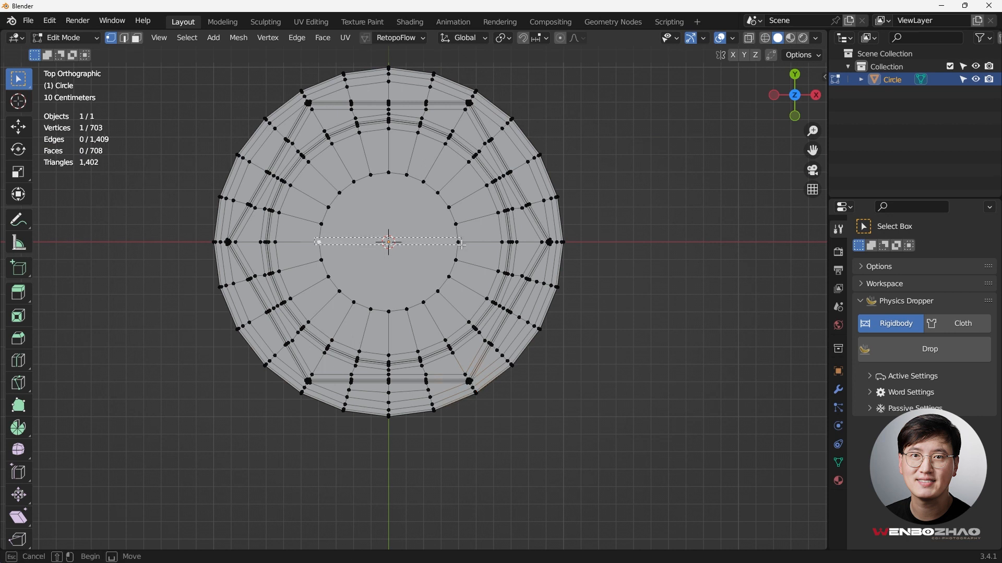
key("j")
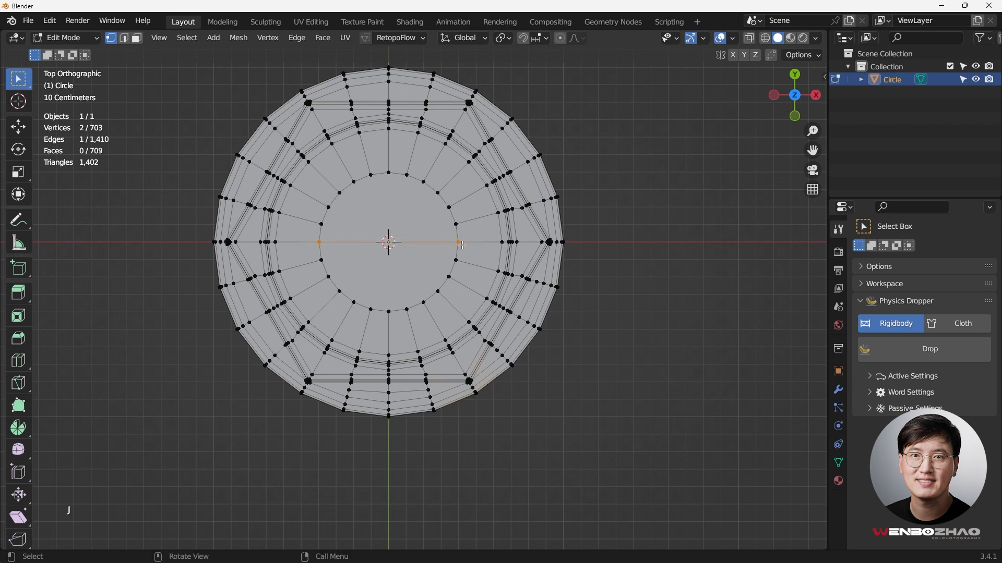
left_click(384, 170)
left_click(398, 314, "shift")
key("j")
Step: Connect the centre vertex to the second inner-circle vertex below the positive X axis, marking the wedge's slanted boundary
left_click(452, 279)
left_click(389, 242, "shift")
key("j")
scroll(405, 323, "down", 2)
middle_click_drag(401, 314, 422, 314, "shift")
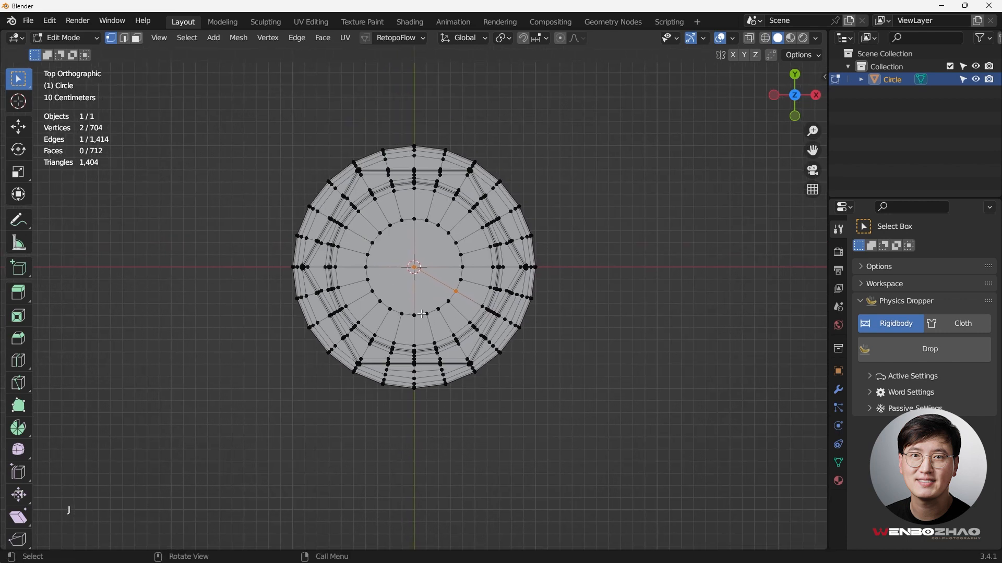
Step: Delete all vertices outside the one-sixth wedge between the negative Y axis and the slanted edge, including hidden ones, and return to Object Mode
key("alt+z")
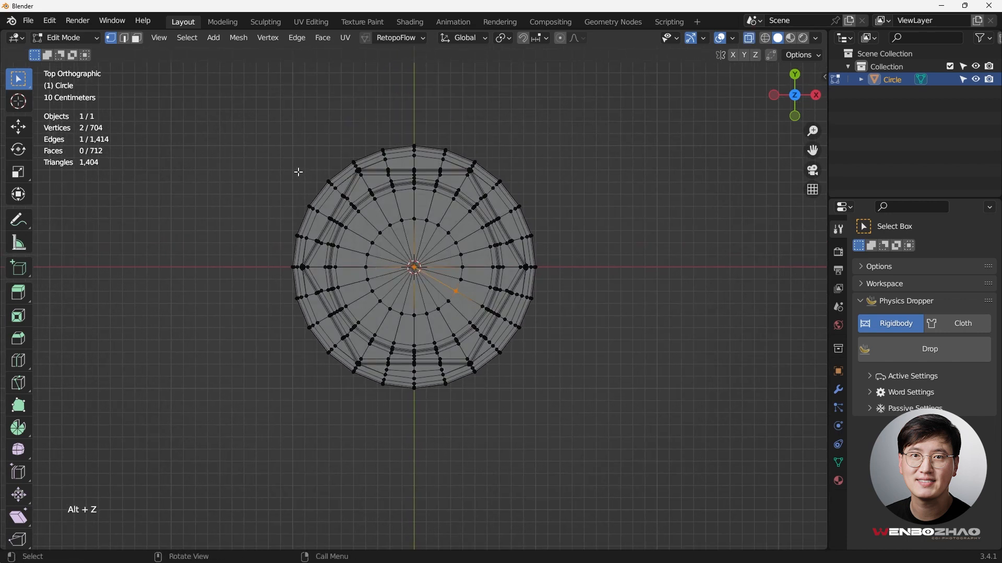
left_click_drag(263, 150, 406, 410)
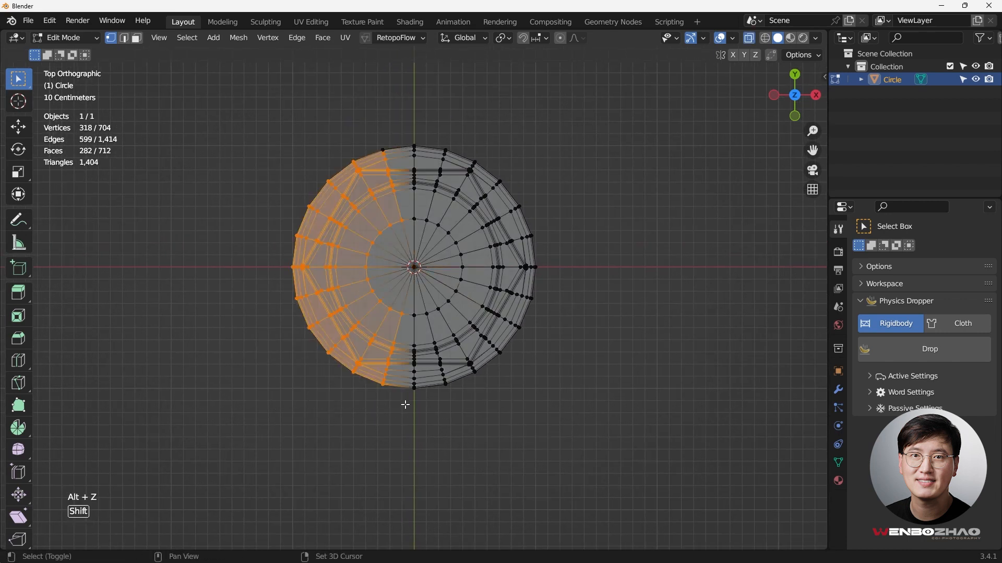
left_click_drag(347, 139, 574, 265, "shift")
scroll(523, 274, "up", 1)
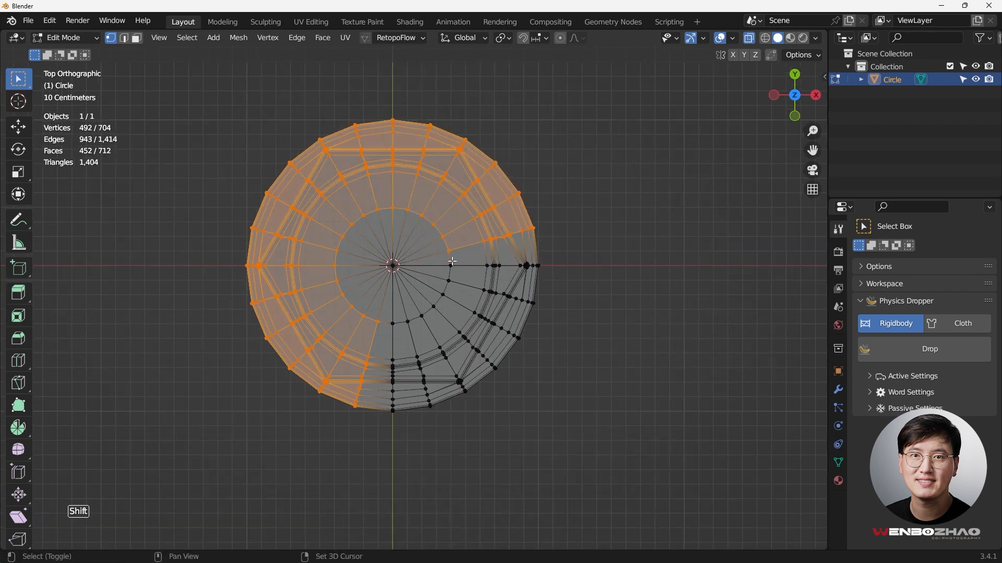
mouse_move(452, 262)
left_mouse_down("shift")
mouse_move(554, 274)
mouse_move(469, 270)
left_mouse_up("shift")
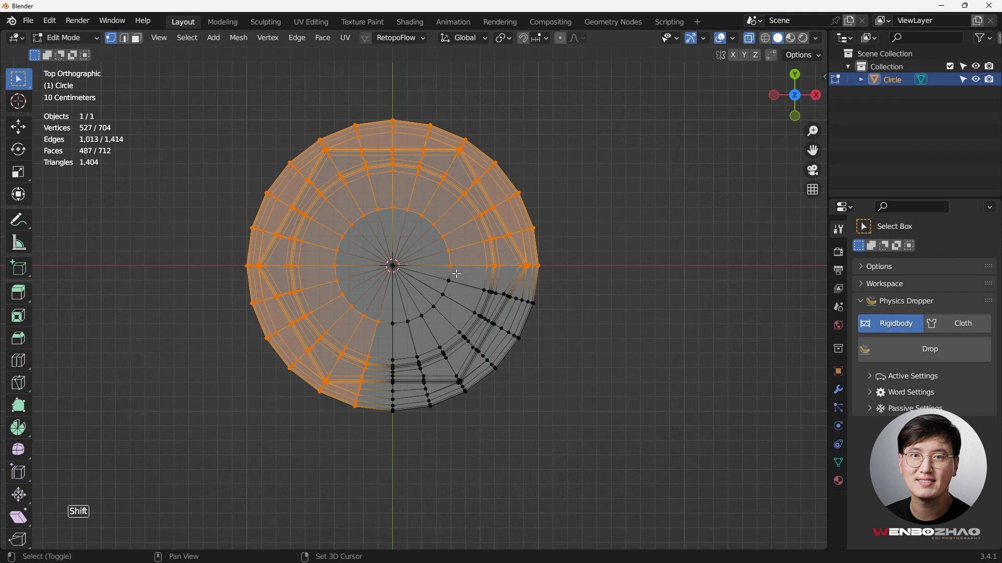
left_click(447, 273, "shift")
key("alt+z")
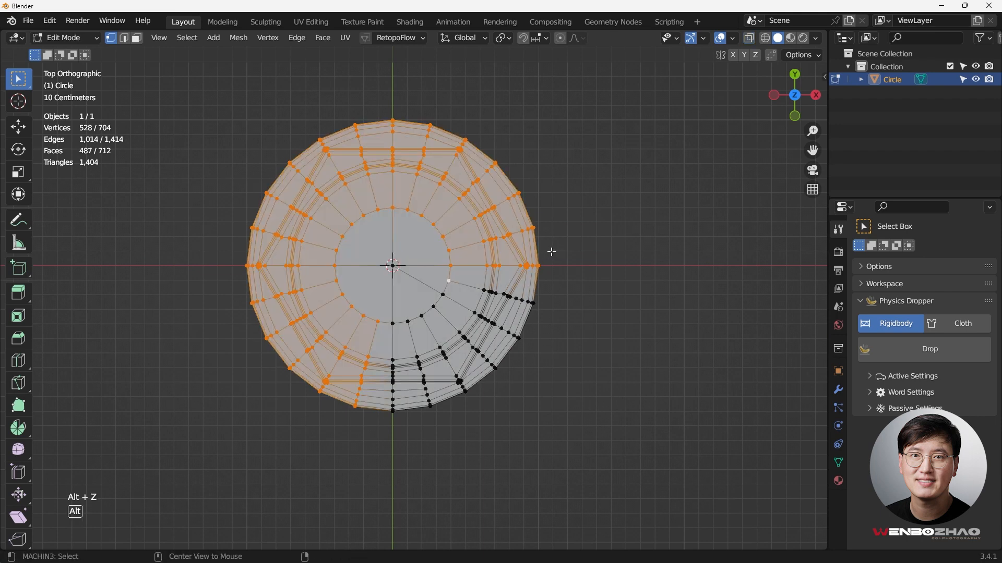
key("alt+z")
left_click_drag(447, 278, 550, 307, "shift")
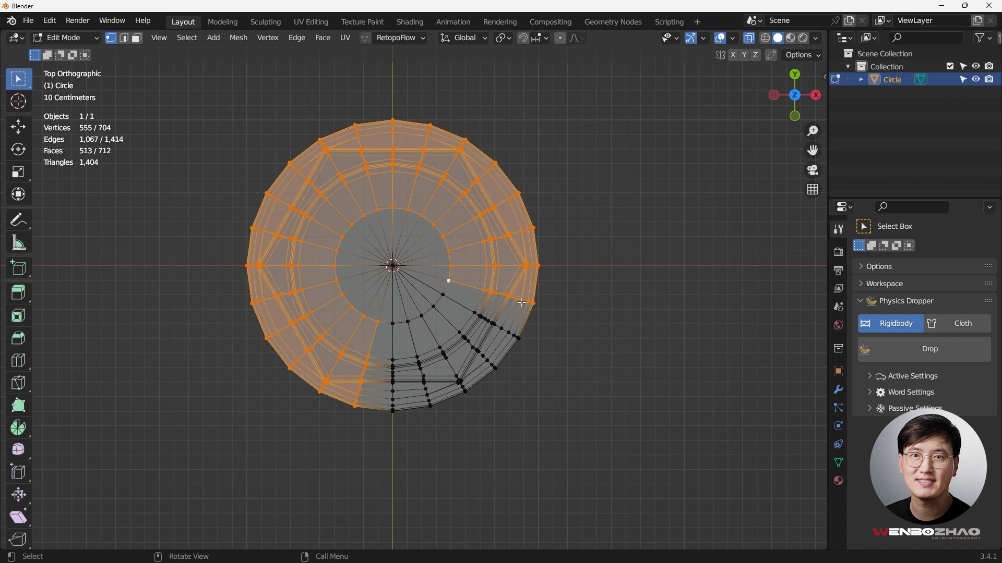
scroll(522, 302, "up", 1)
key("alt+z")
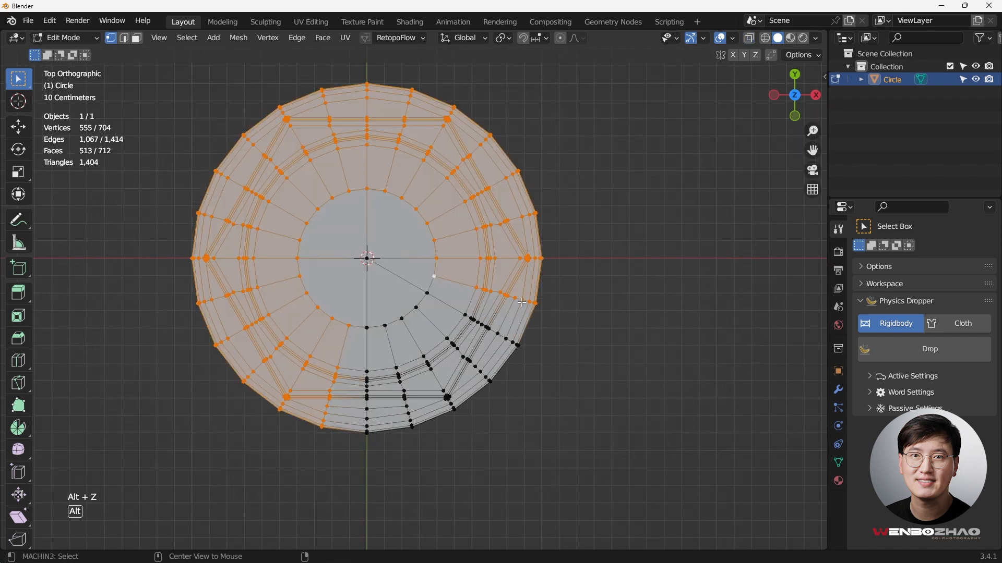
key("alt+z")
key("x")
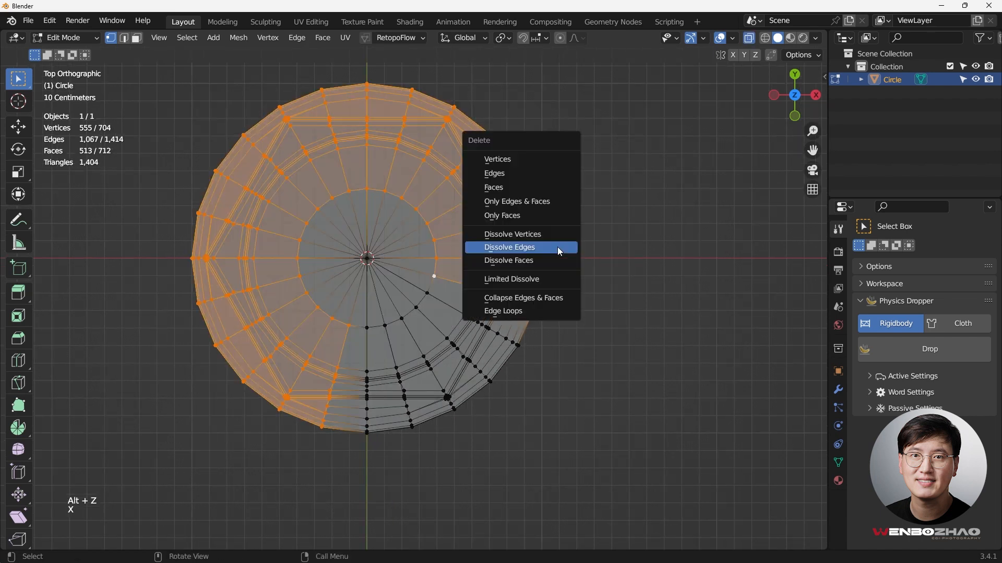
left_click(545, 162)
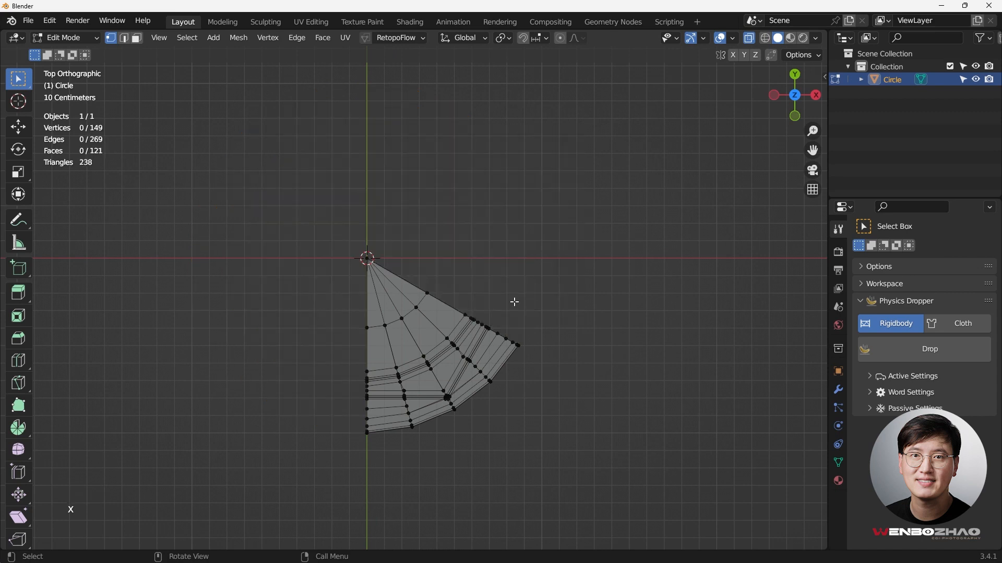
key("Tab")
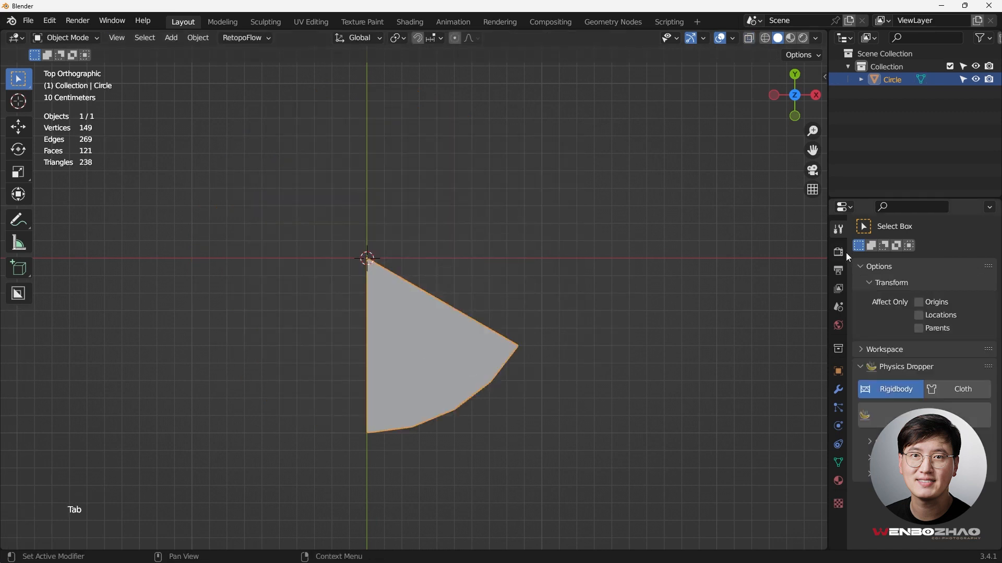
Step: Add an Array modifier to the one-sixth wedge
left_click(839, 390)
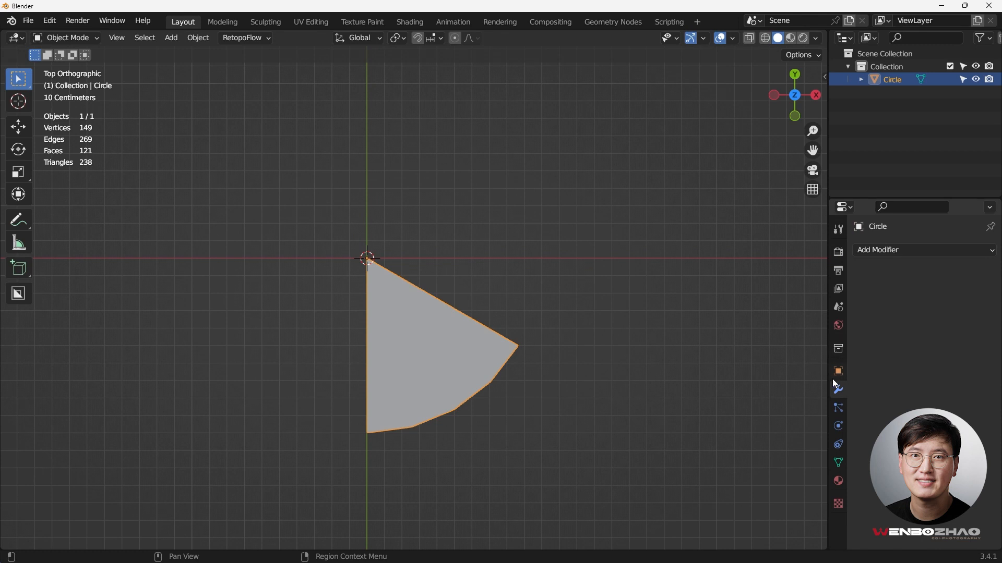
left_click(908, 252)
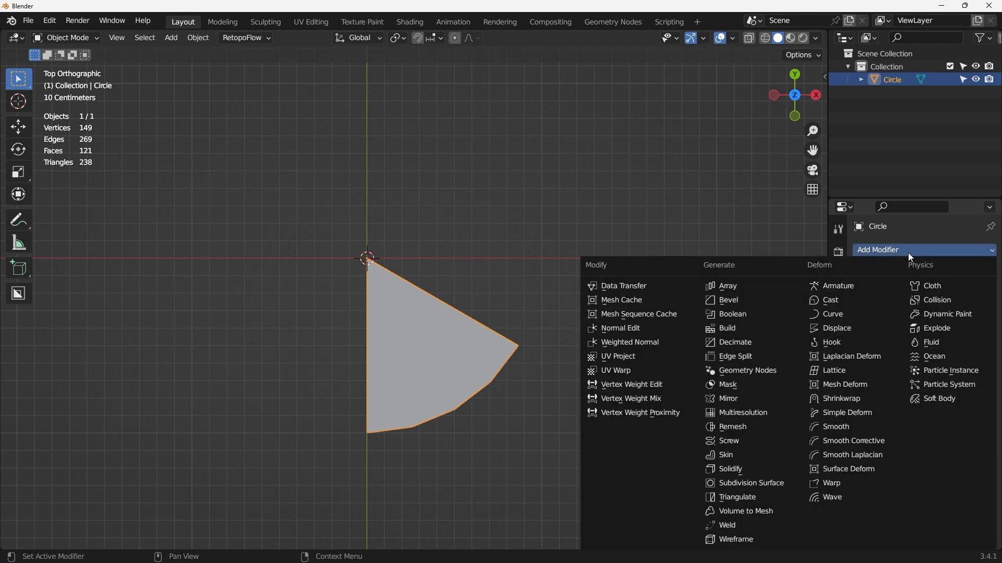
left_click(723, 285)
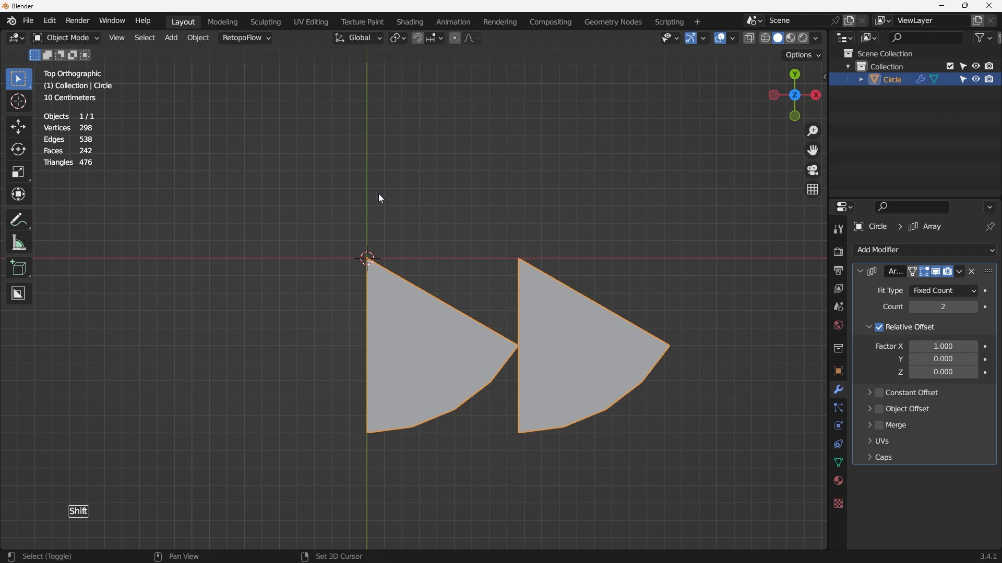
Step: Add a plain-axes empty with a 1 m radius at the world origin
key("shift+a")
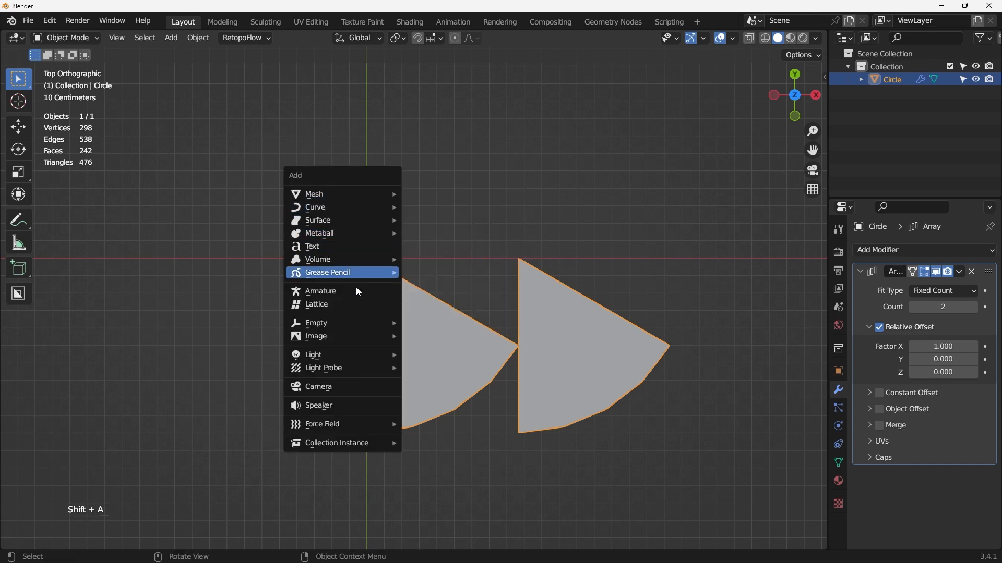
mouse_move(371, 327)
left_click(427, 323)
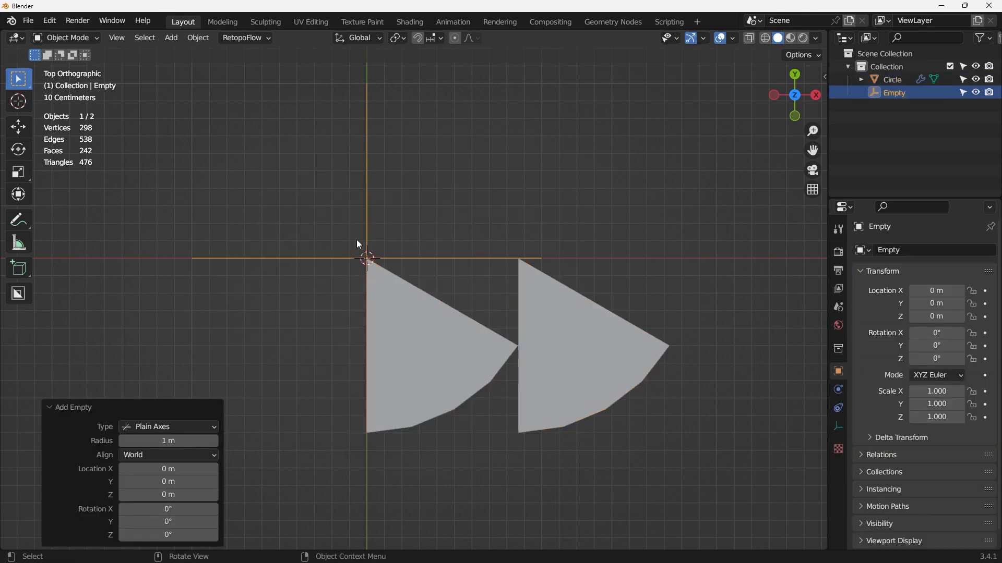
scroll(373, 266, "down", 1)
Step: Set the wedge's origin to the 3D cursor at the disc's centre
left_click(387, 292)
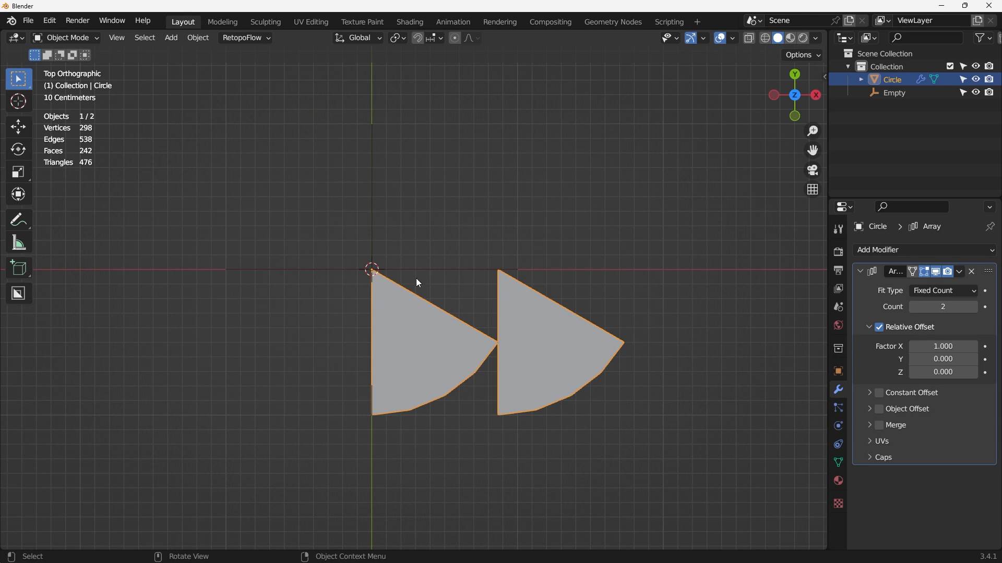
right_click(418, 305)
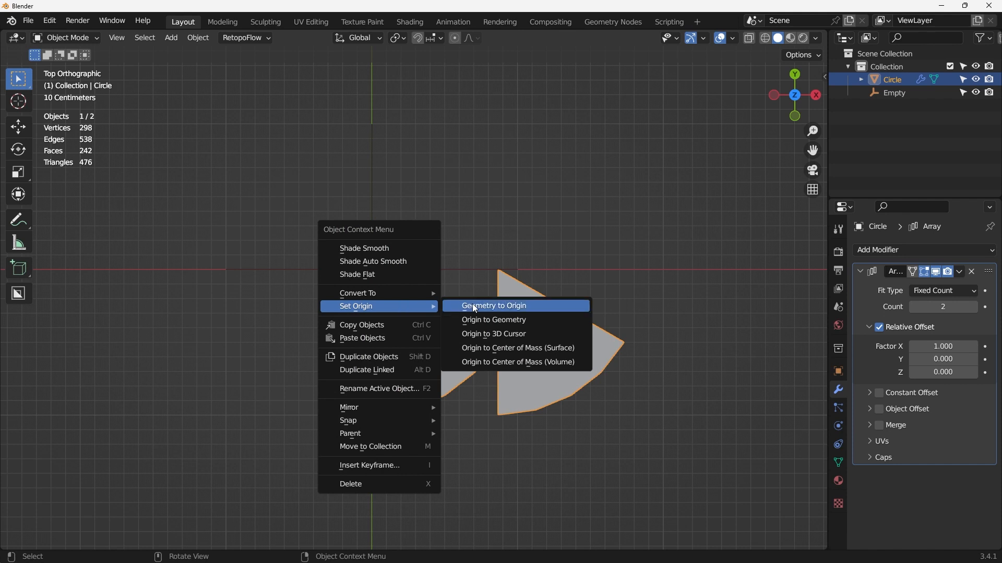
left_click(506, 333)
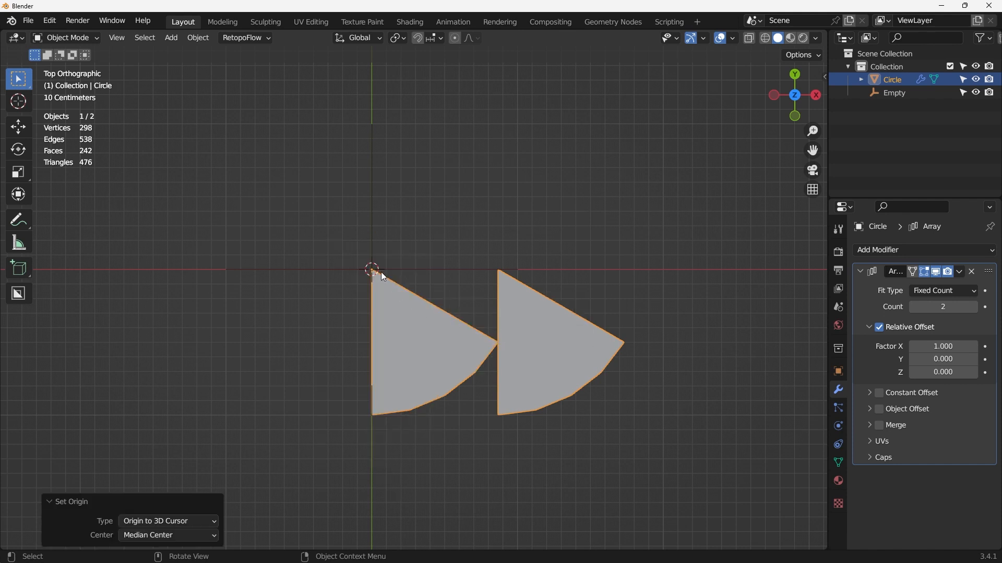
scroll(380, 274, "up", 2)
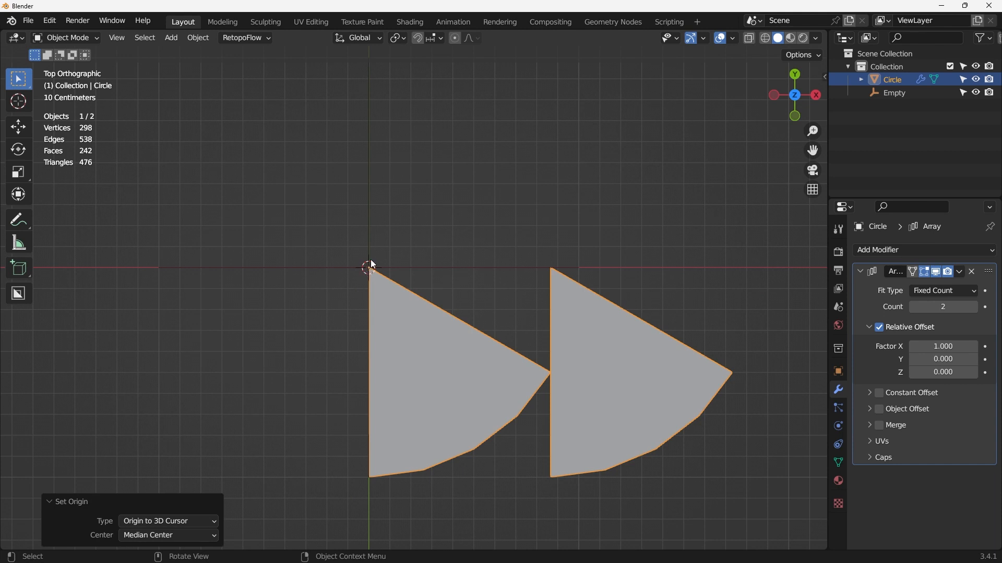
scroll(370, 262, "down", 2)
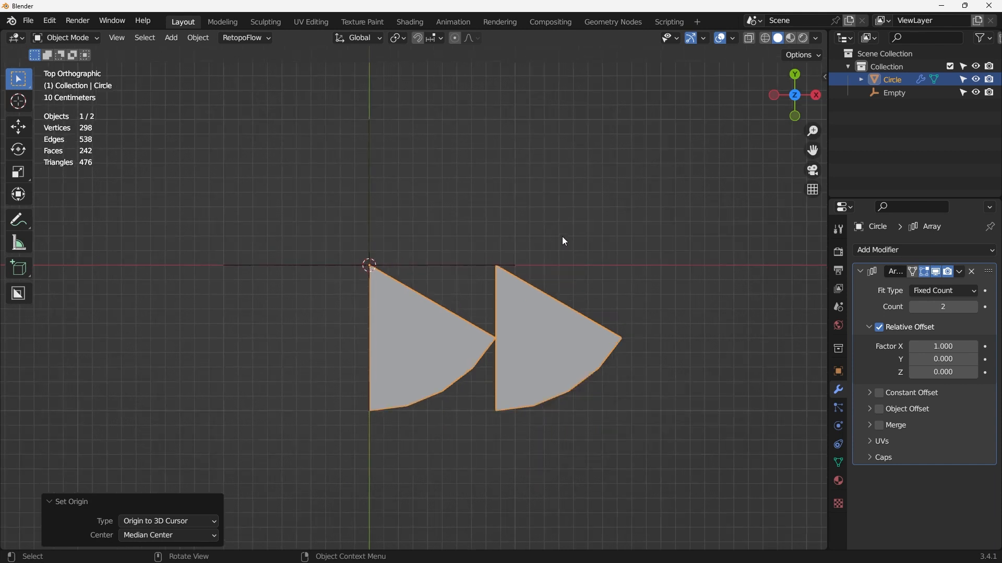
Step: Switch the array from relative offset to object offset, using the Empty as the offset object
left_click(880, 327)
left_click(871, 328)
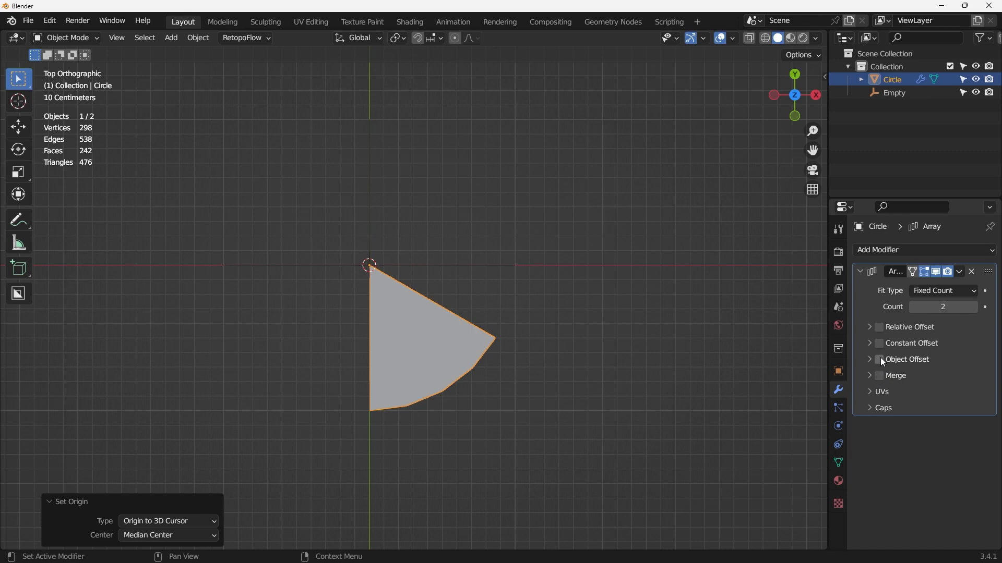
left_click(881, 360)
left_click(926, 360)
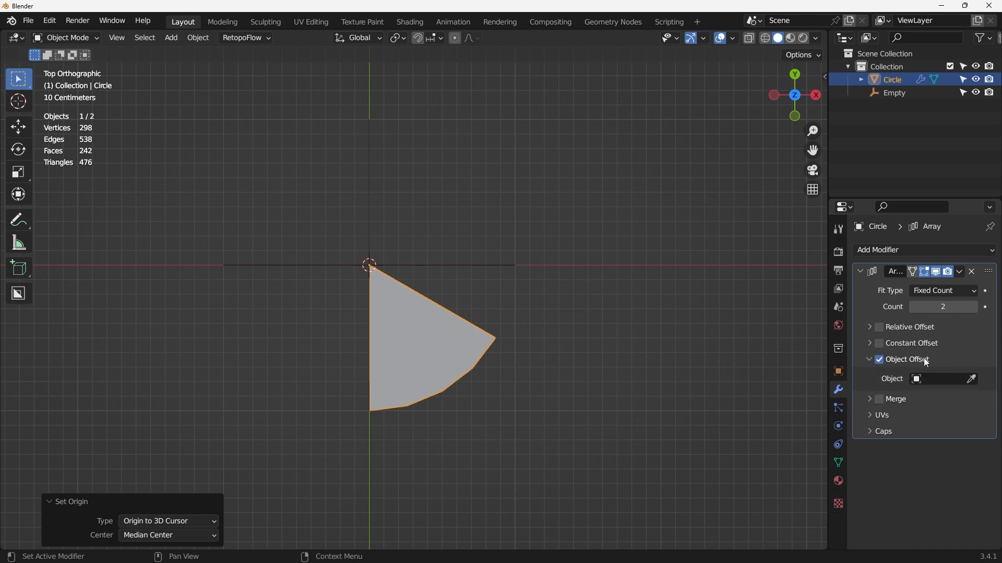
left_click(969, 376)
left_click(895, 91)
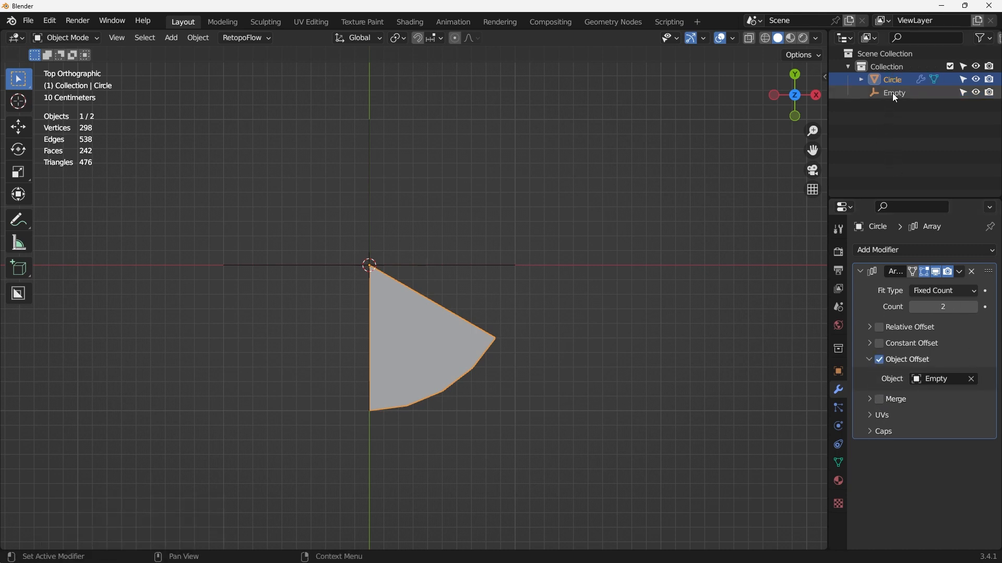
Step: Set the array count to 6
left_click(974, 307)
left_click(974, 308)
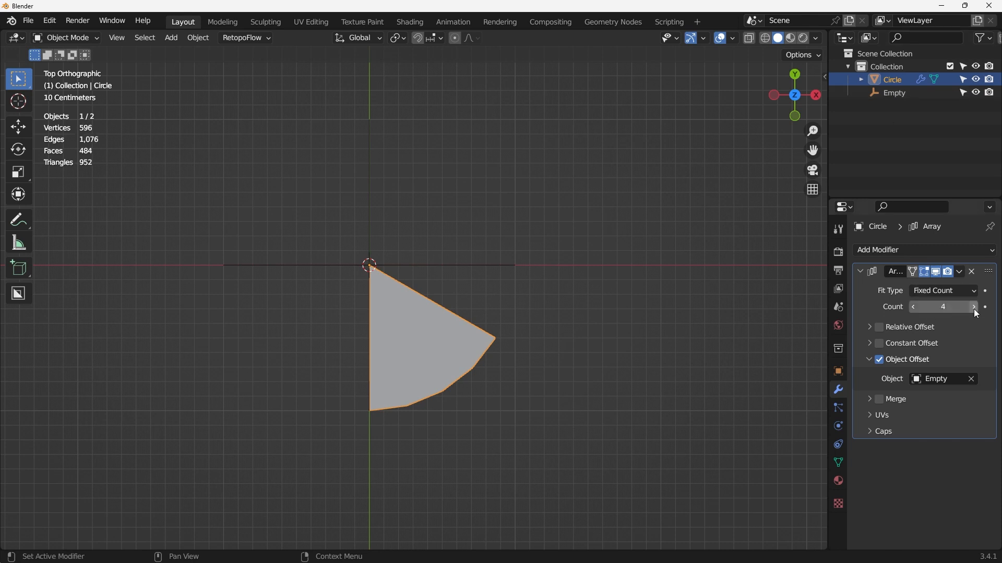
left_click(974, 307)
left_click(974, 308)
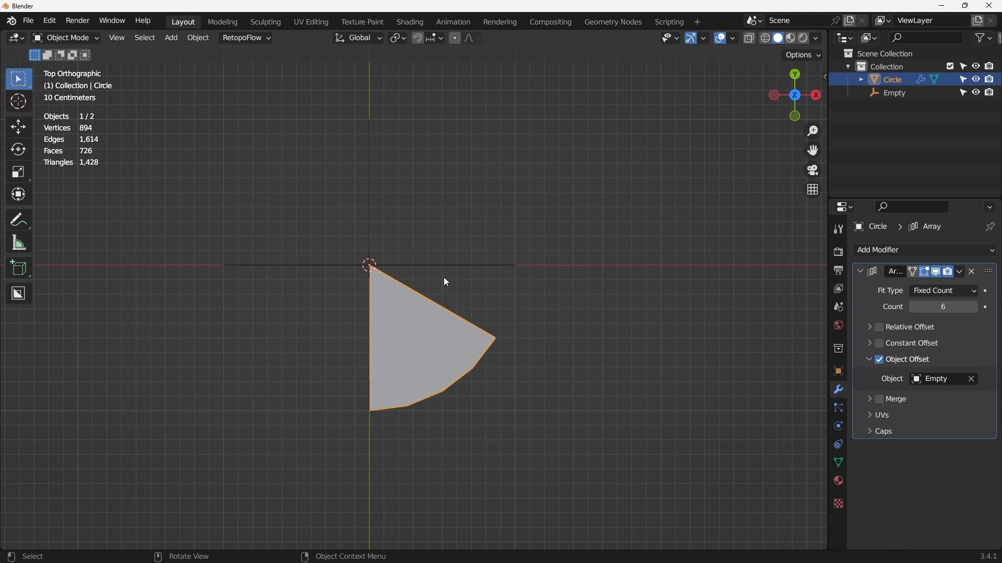
Step: Rotate the wedge by -60° in the top view so the arrayed copies fan out into a full disc
key("ctrl+z")
key("ctrl+z")
key("r")
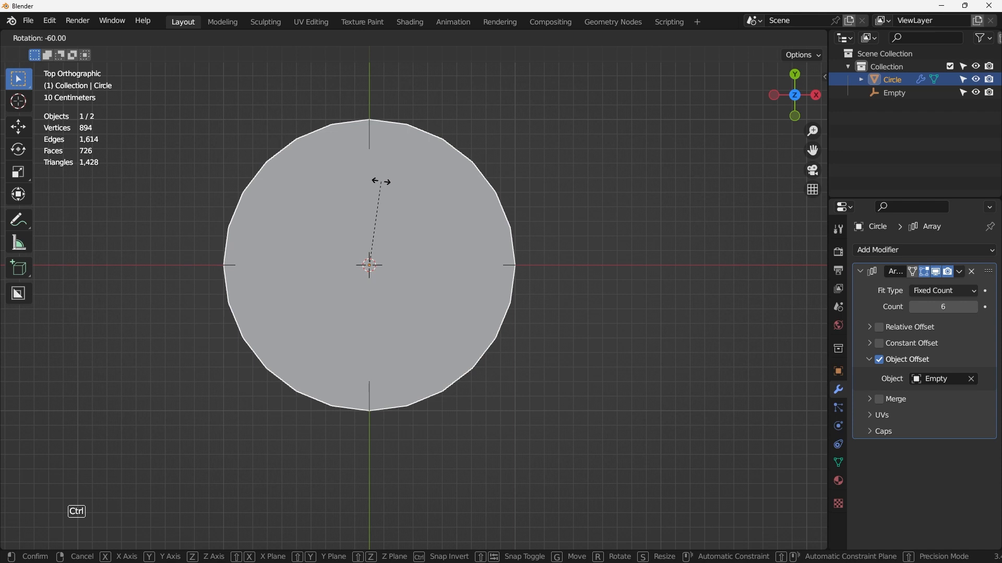
left_click(381, 181)
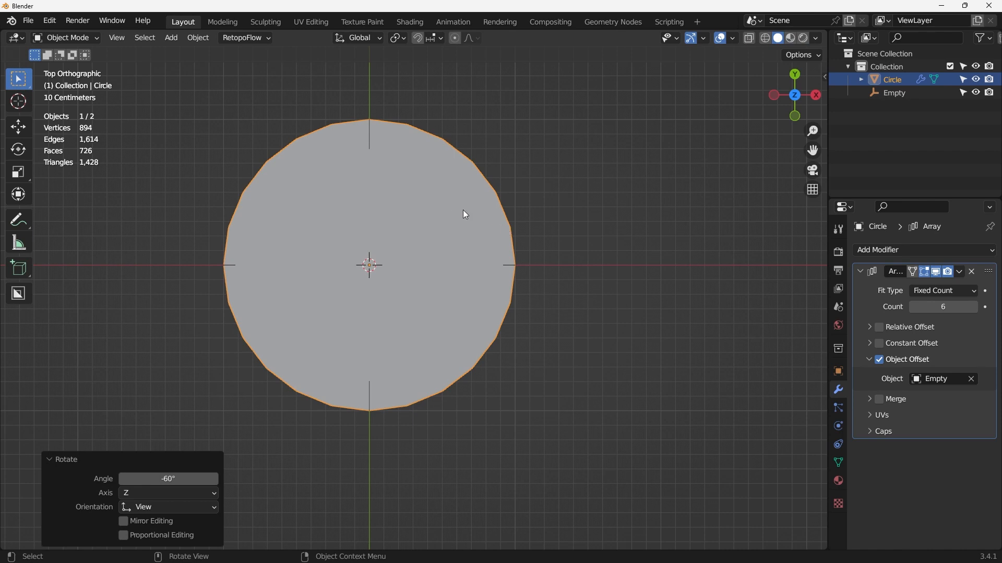
Step: In Edit Mode, enable merging in the wedge's array, including the first and last copies
key("Tab")
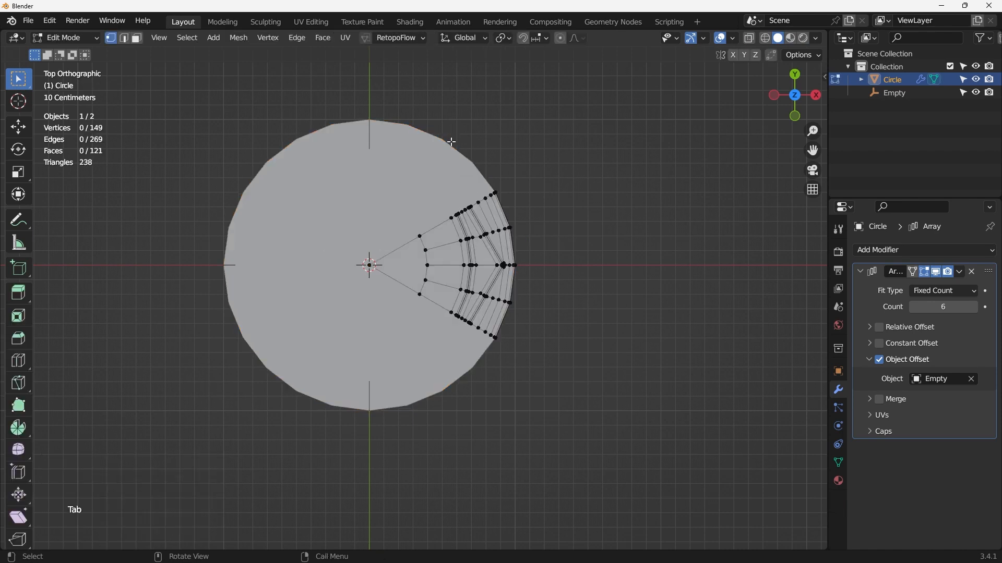
scroll(477, 275, "up", 3)
scroll(477, 226, "up", 3)
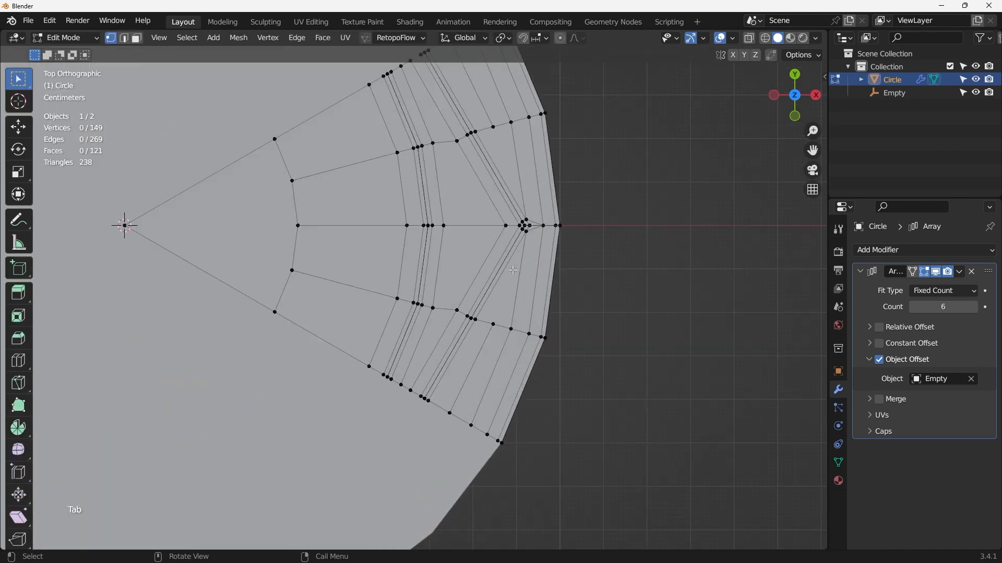
scroll(477, 226, "down", 3)
middle_click_drag(483, 312, 459, 261, "shift")
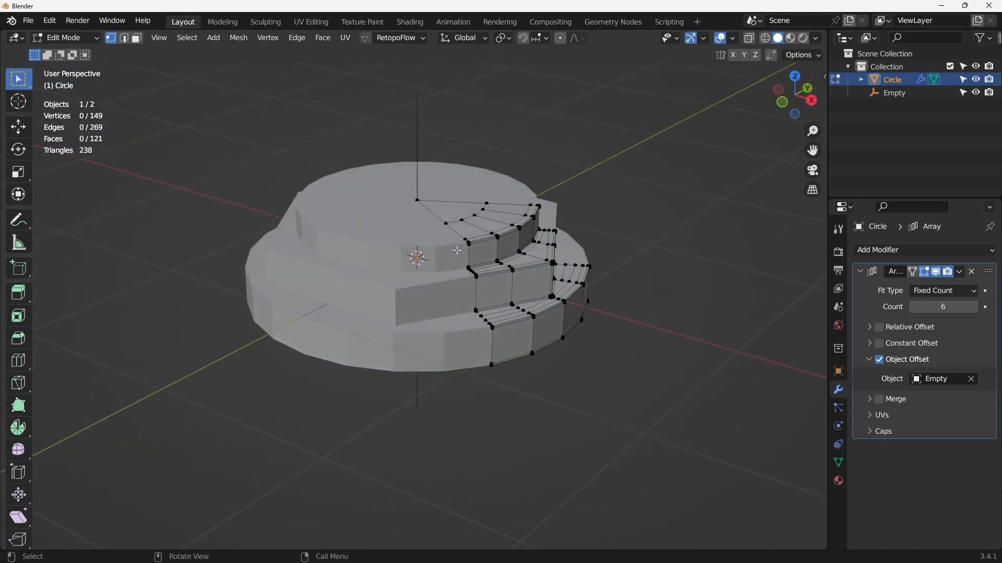
key("KP_7")
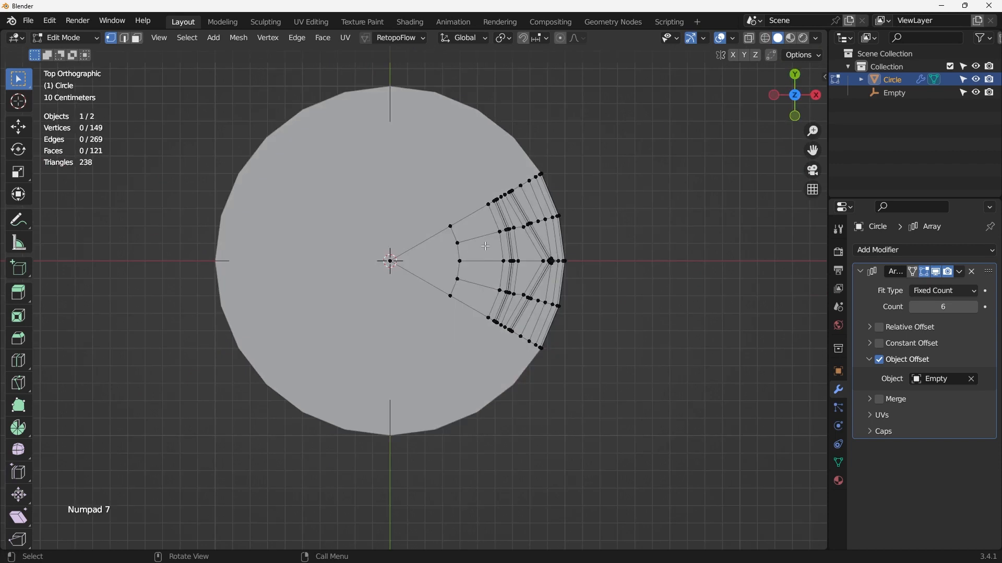
left_click(878, 399)
left_click(870, 399)
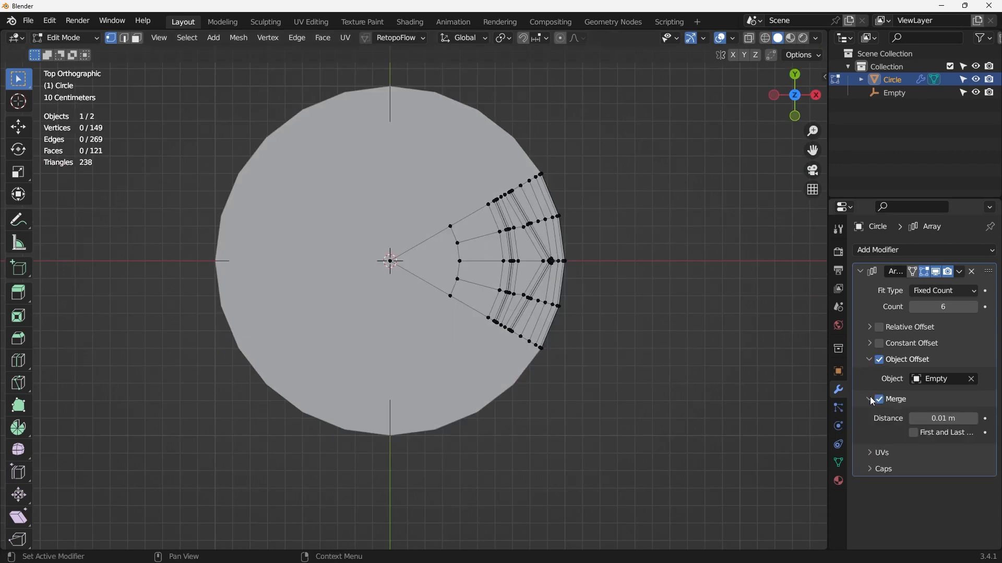
left_click(916, 433)
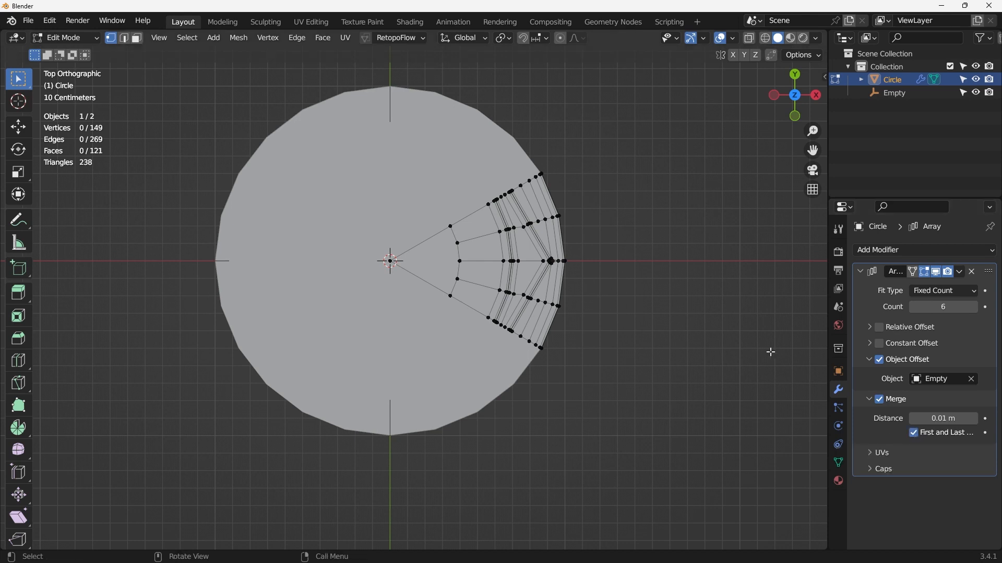
left_click(860, 271)
Step: Add a Subdivision Surface modifier below the array with the viewport level set to 2
middle_click_drag(590, 244, 580, 243, "shift")
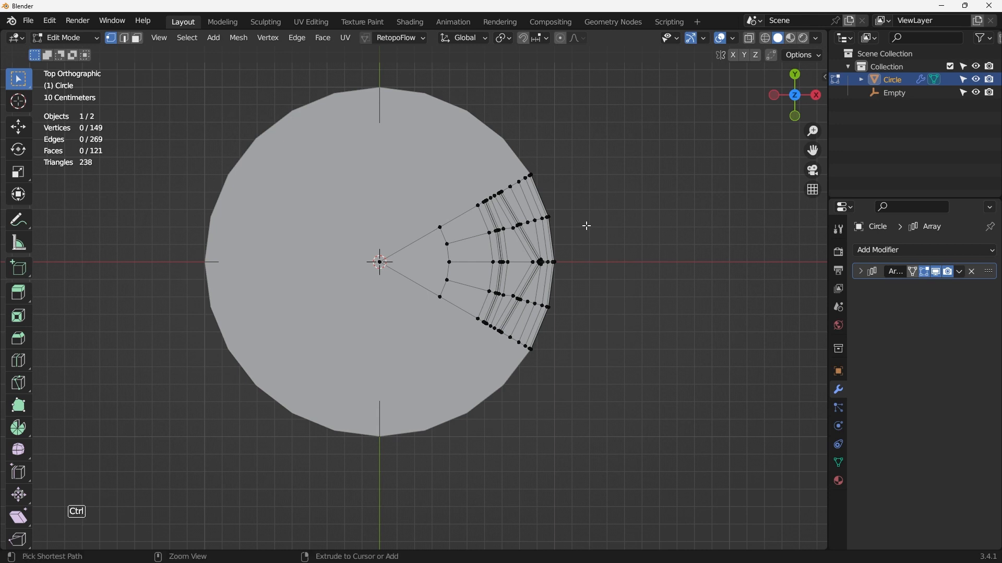
key("ctrl+2")
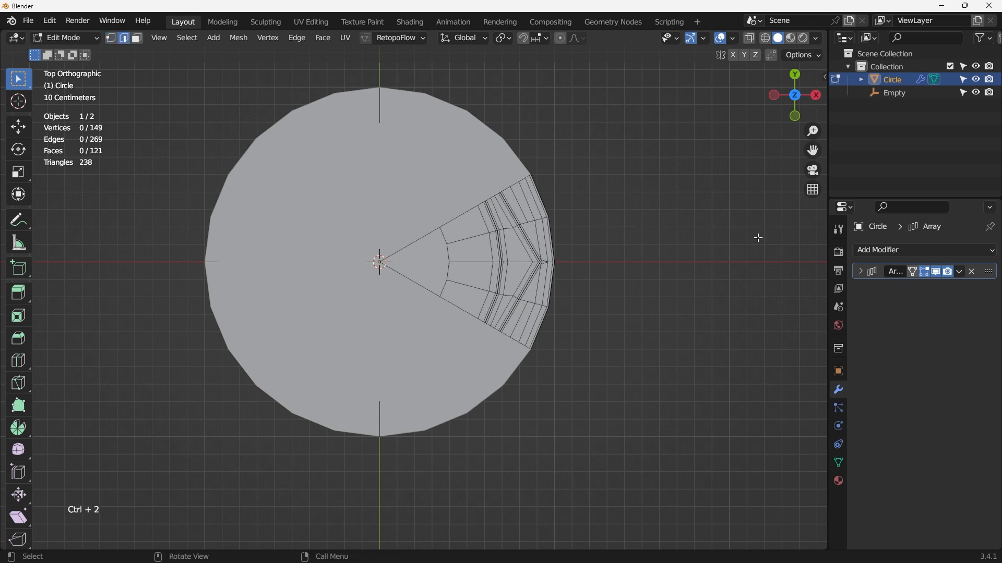
left_click(918, 251)
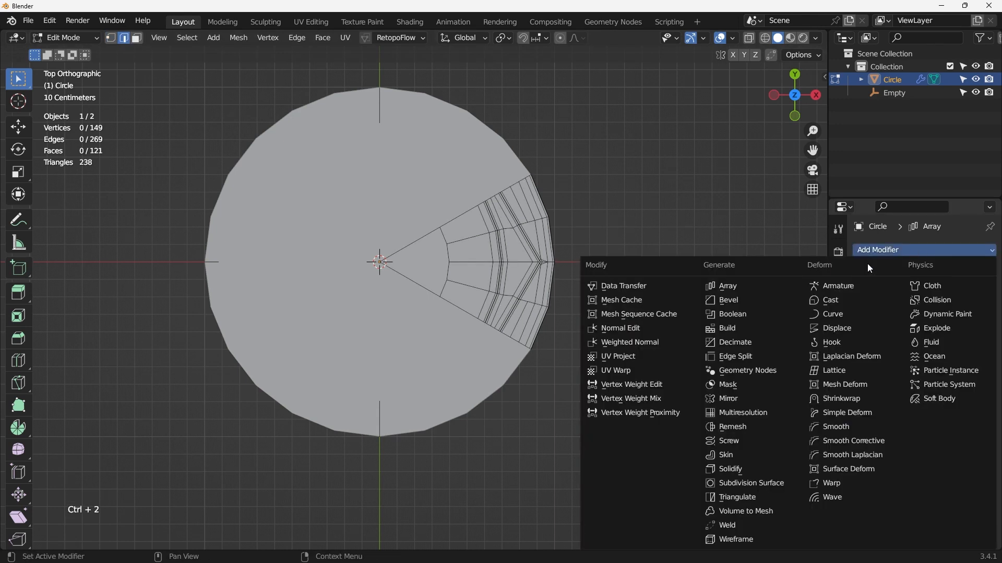
left_click(744, 482)
left_click(967, 324)
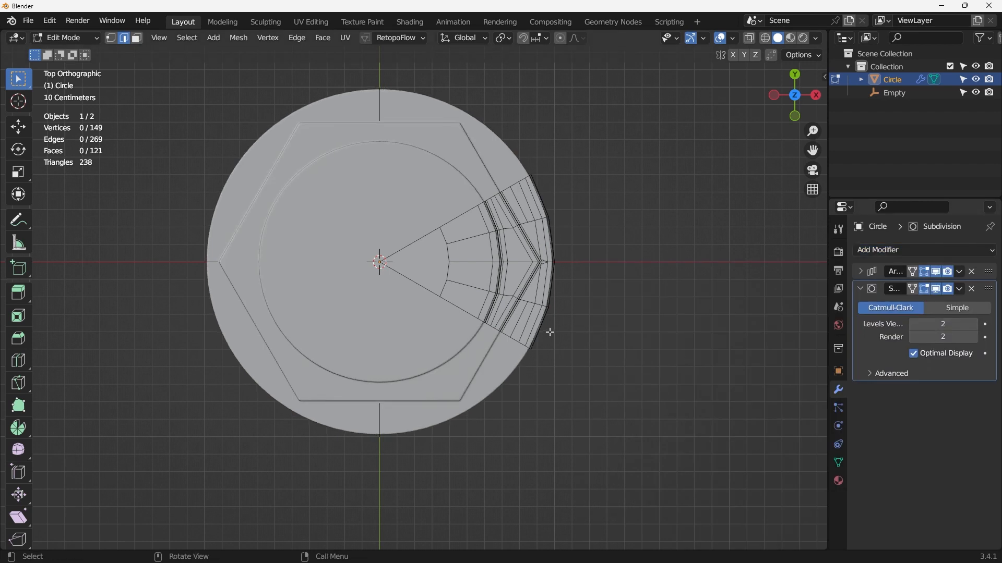
Step: Return to Object Mode, shade the disc smooth and check the shading on its tiers and hexagon corners
middle_click_drag(547, 330, 290, 293)
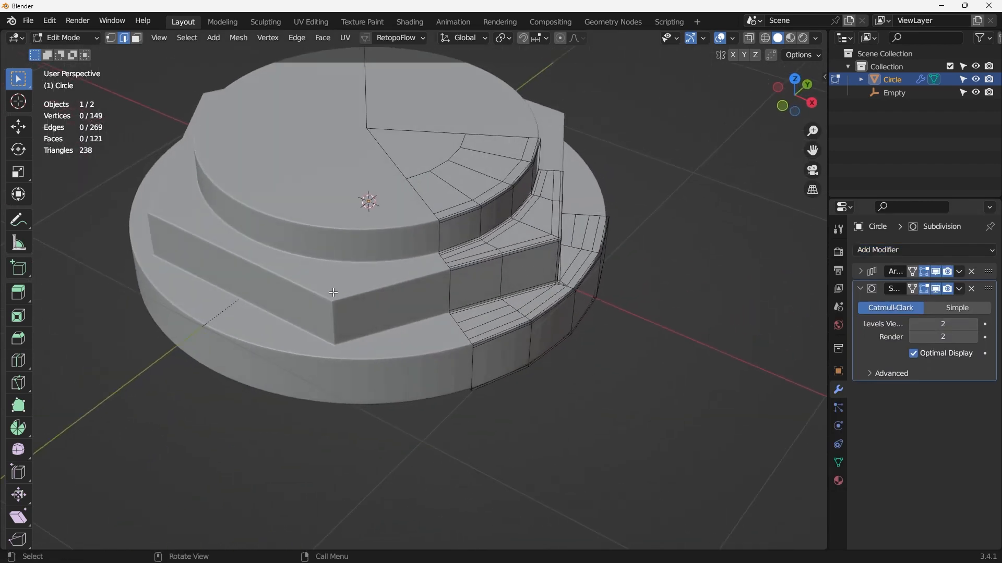
scroll(395, 364, "down", 1)
scroll(314, 341, "up", 3)
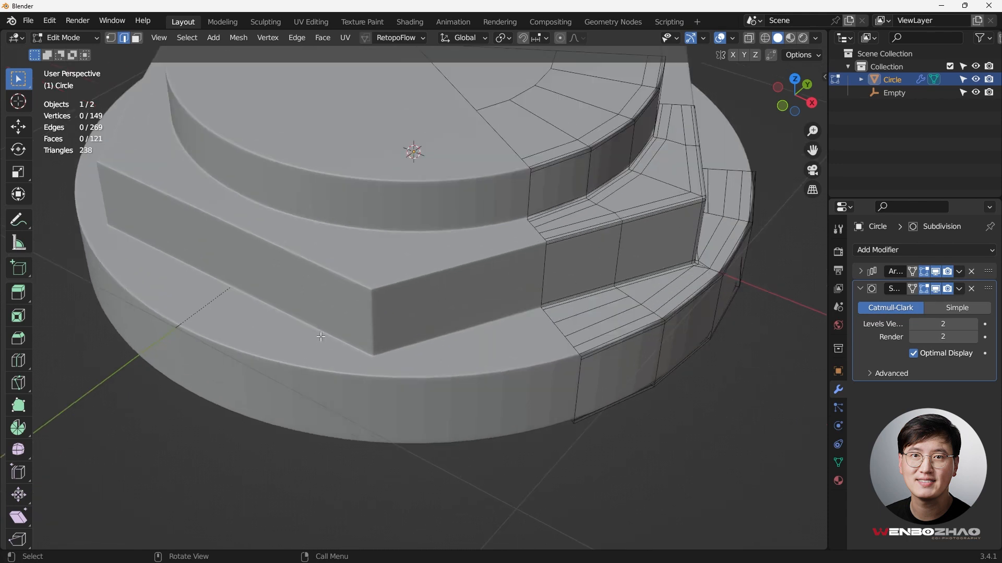
middle_click_drag(359, 328, 392, 317)
key("Tab")
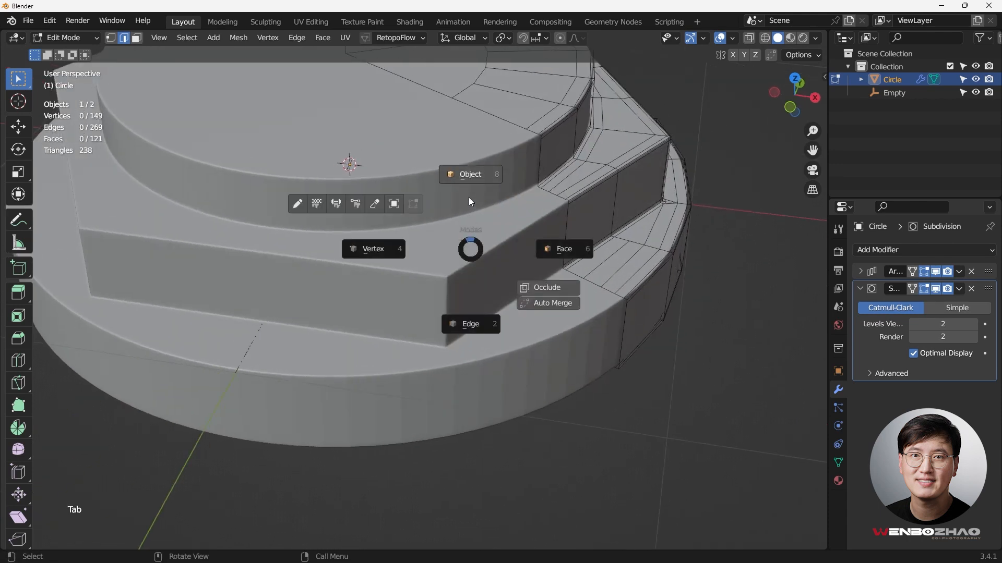
right_click(465, 255)
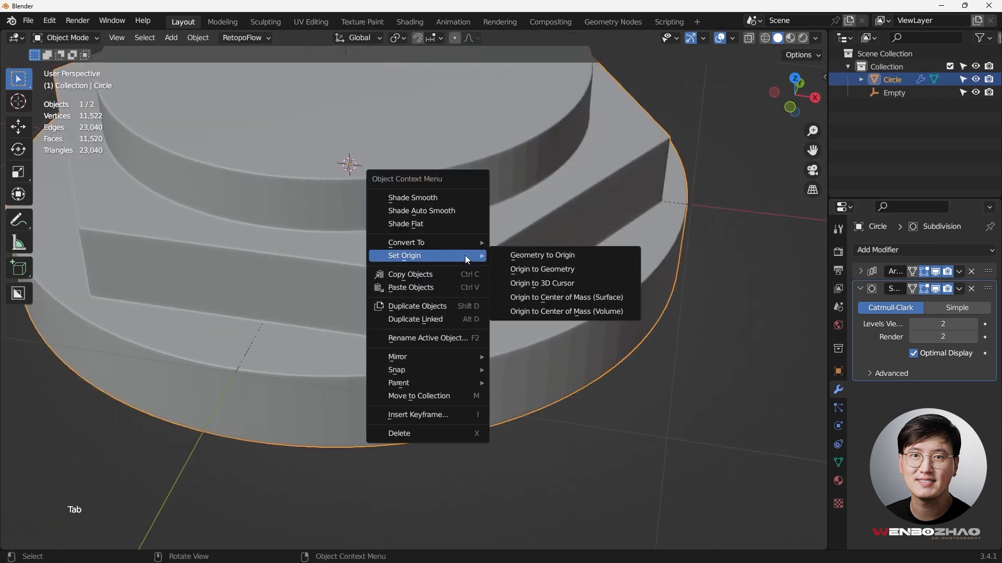
left_click(455, 198)
middle_click_drag(456, 199, 433, 216)
scroll(417, 270, "up", 2)
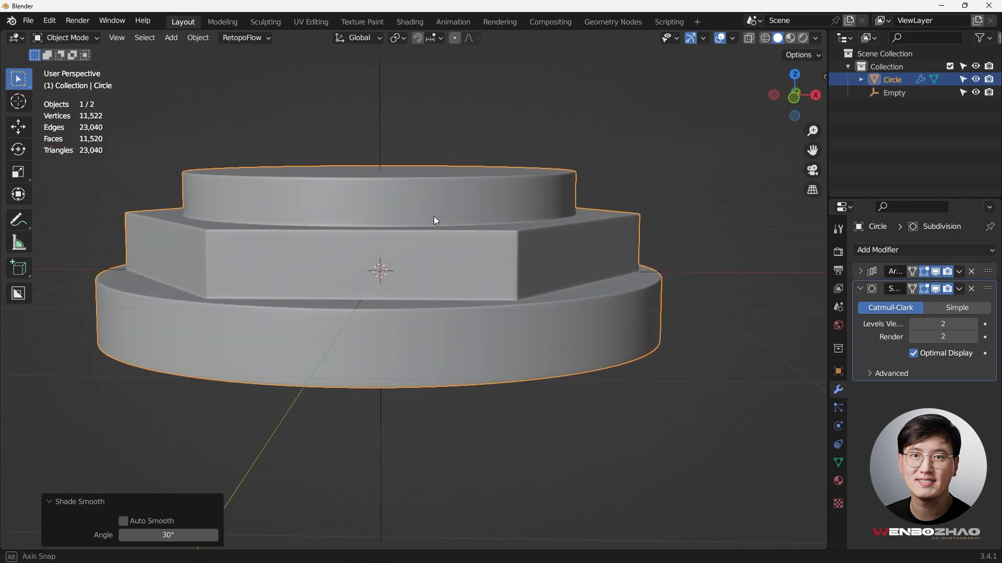
scroll(429, 278, "up", 3)
scroll(473, 315, "down", 3)
Step: Examine the wedge's topology on the disc's underside in Edit Mode with vertex selection active
middle_click_drag(473, 315, 458, 250)
key("Tab")
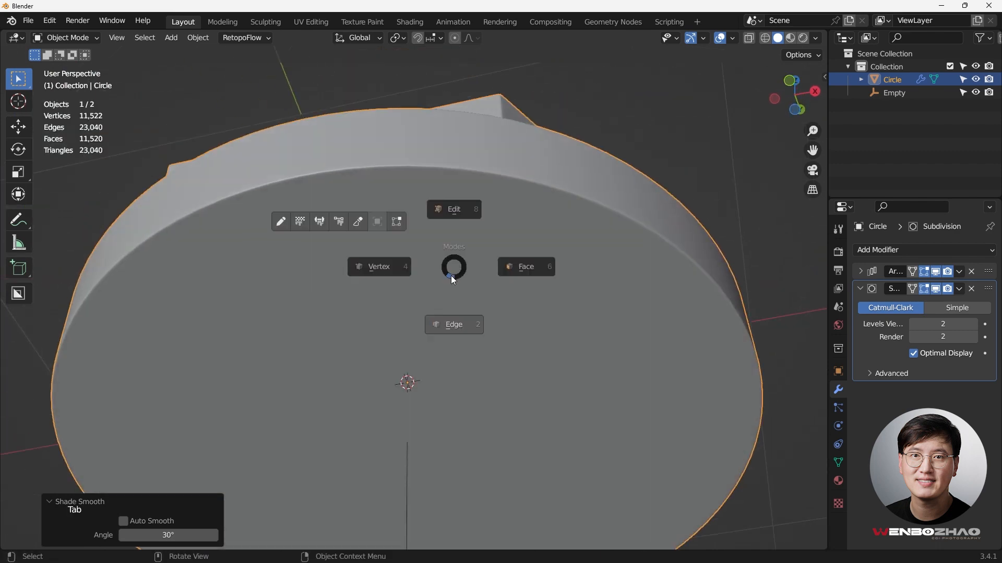
middle_click_drag(441, 300, 397, 266)
scroll(468, 286, "down", 2)
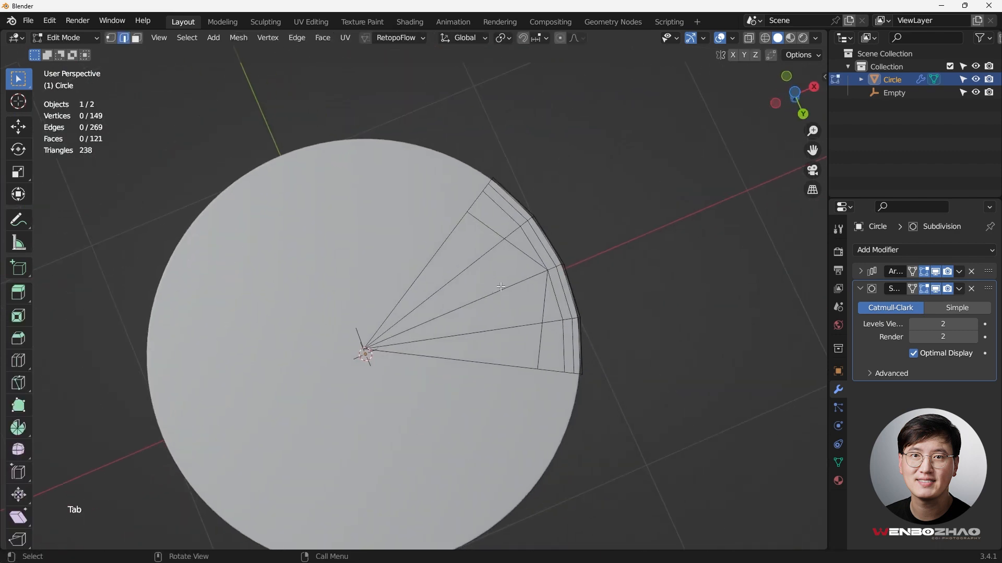
scroll(511, 286, "up", 4)
key("1")
scroll(492, 275, "down", 2)
middle_click_drag(491, 275, 488, 248)
key("KP_7")
scroll(455, 314, "down", 3)
key("KP_1")
scroll(452, 315, "up", 4)
scroll(506, 316, "up", 1)
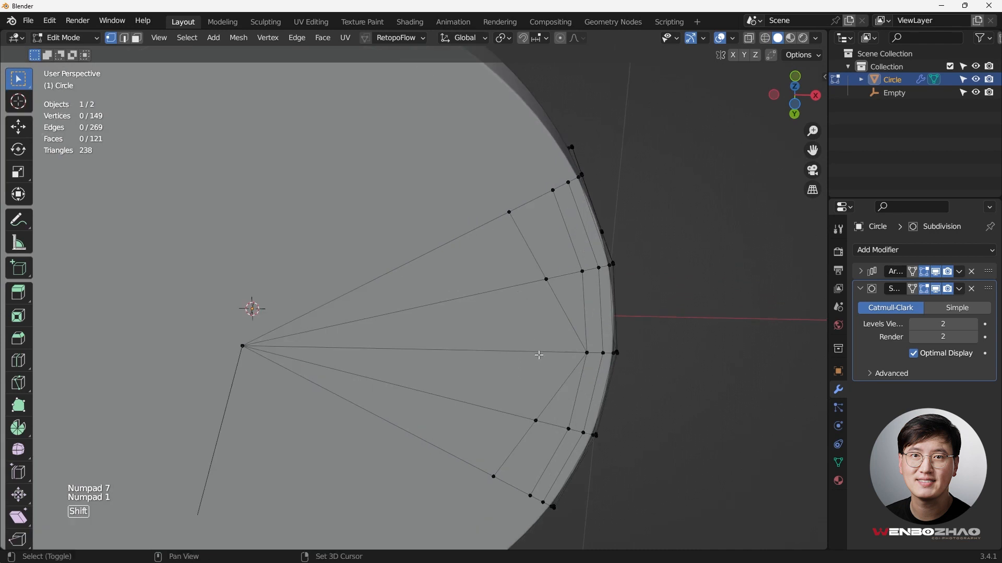
Step: On the wedge's underside, connect the inner vertices on both sides of the pointed corner and dissolve the two edges forming that point
middle_click_drag(540, 357, 523, 185, "shift")
scroll(522, 185, "down", 1)
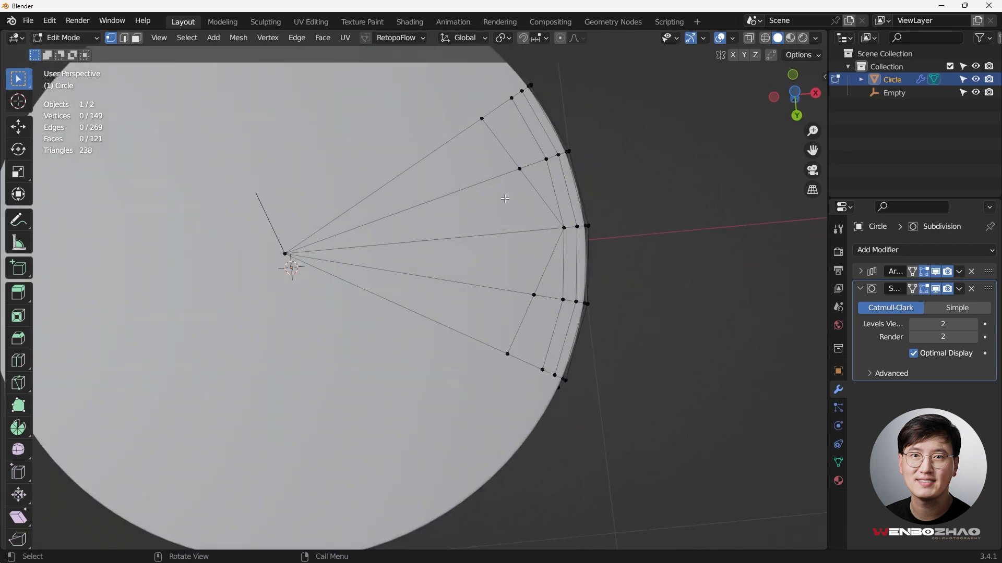
left_click(519, 169)
key("j")
key("2")
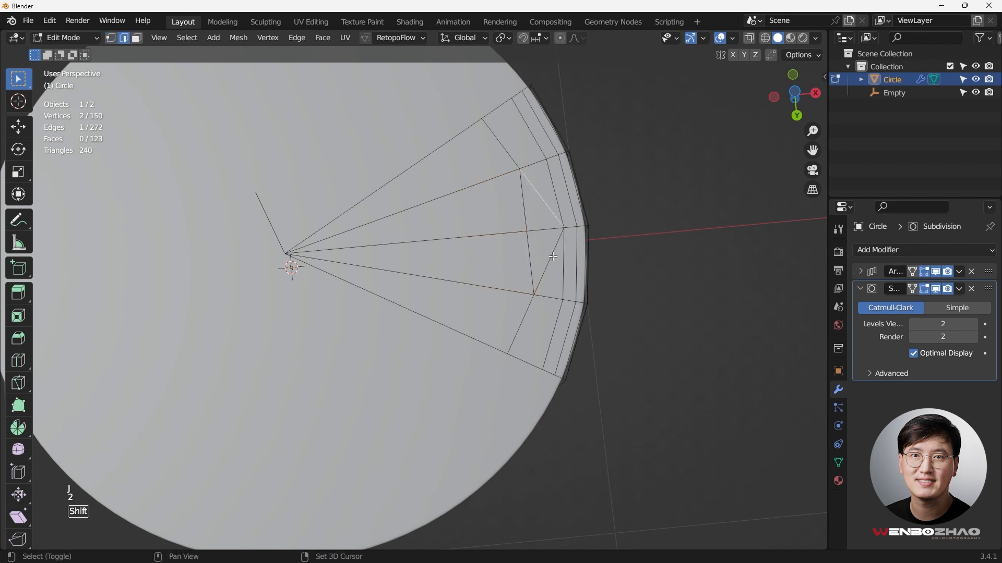
key("x")
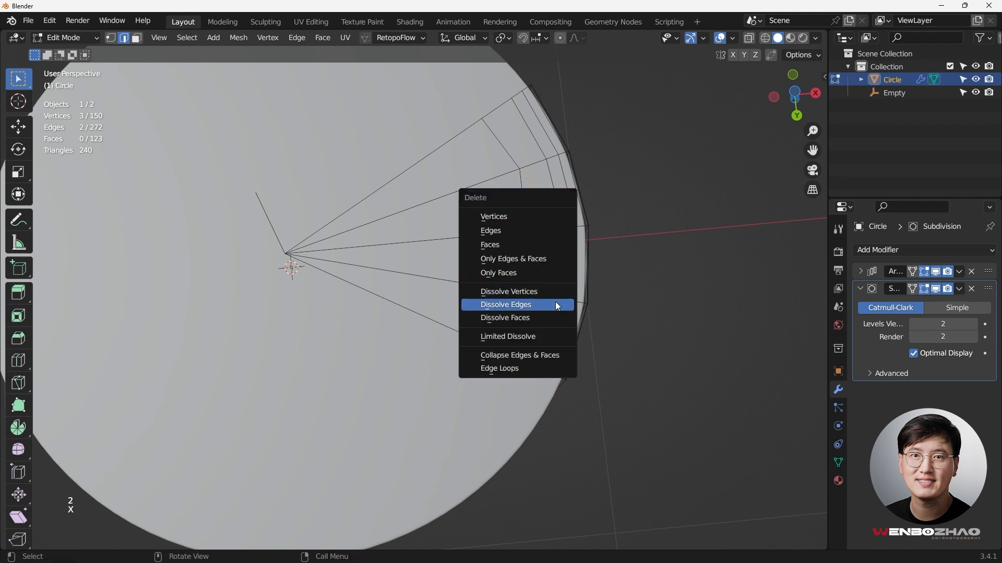
left_click(556, 305)
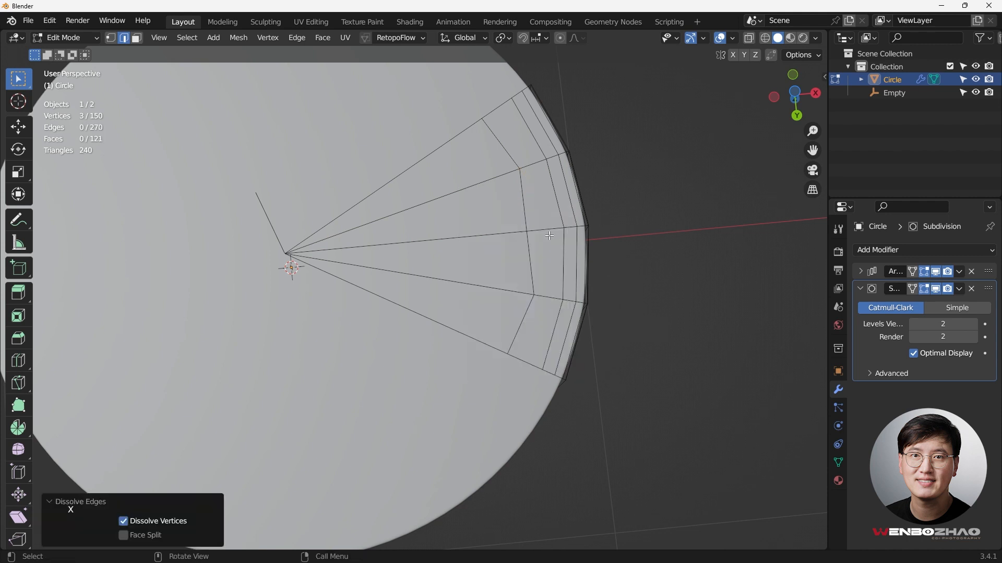
Step: Edge-slide the underside's inner edge loop toward the disc's centre by a factor of about 0.23
left_click(526, 218, "alt")
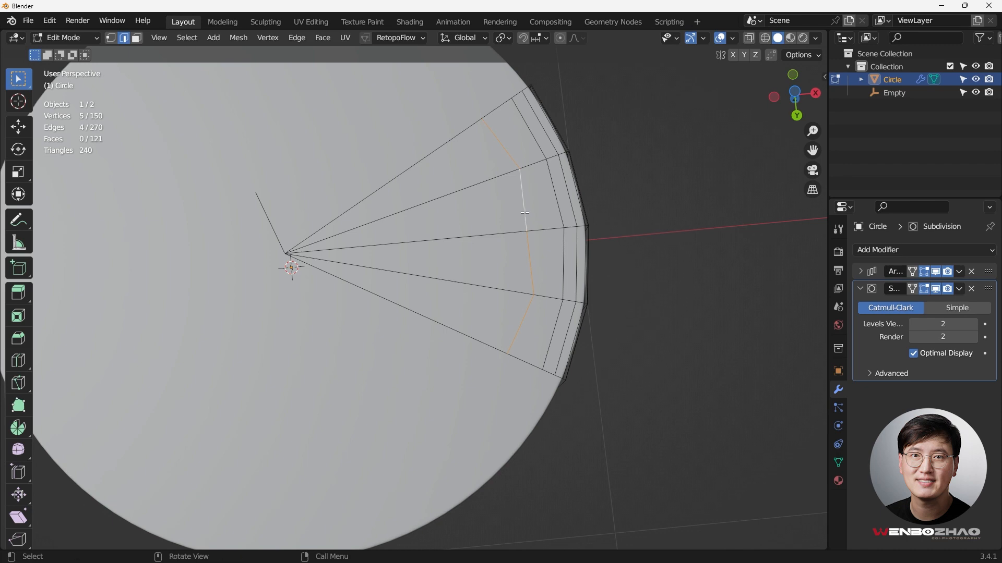
middle_click_drag(525, 213, 537, 245)
key("g")
key("g")
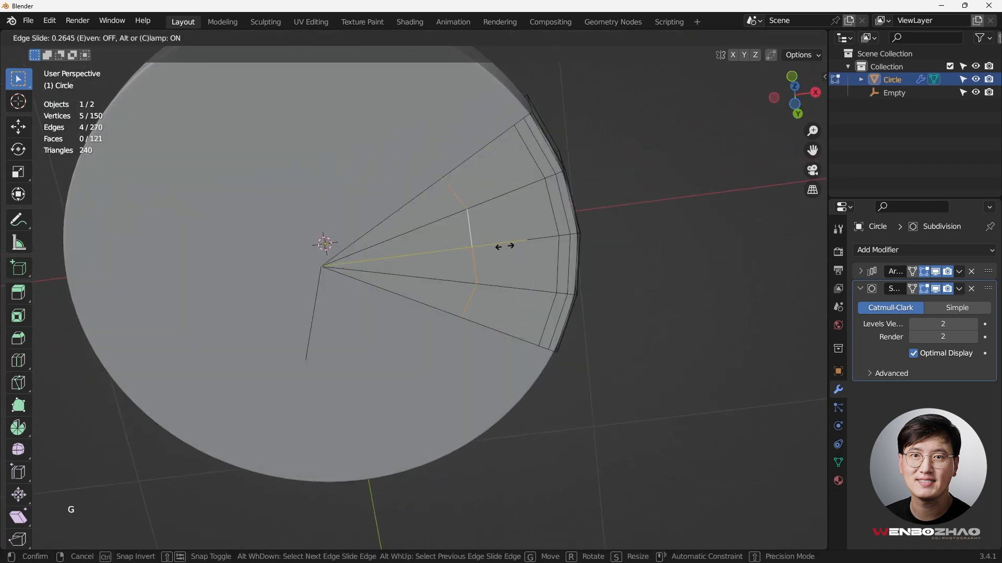
left_click(509, 247)
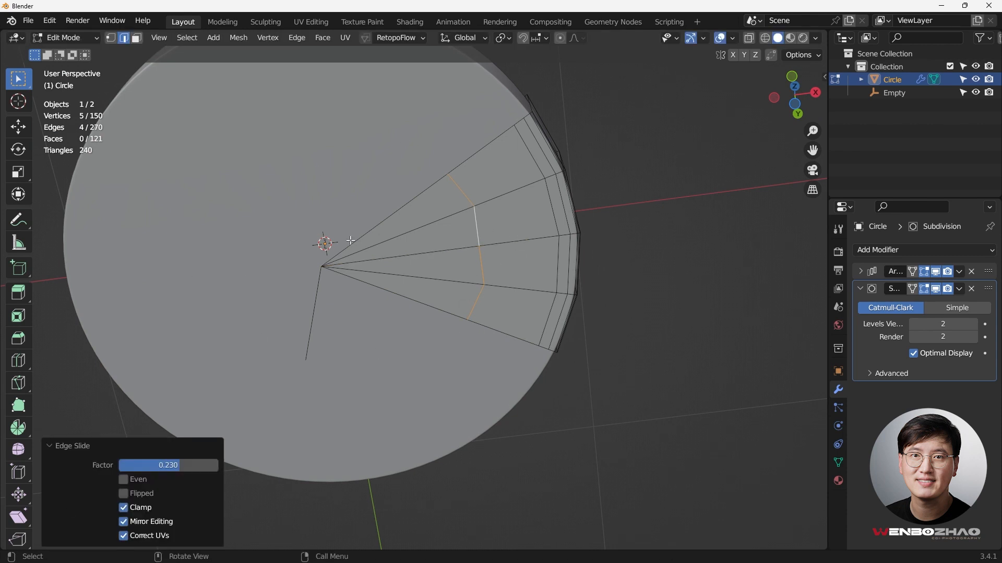
Step: Return to Object Mode and apply the Array modifier in front view
key("Tab")
middle_click_drag(400, 208, 499, 339)
key("KP_7")
key("KP_1")
key("KP_1")
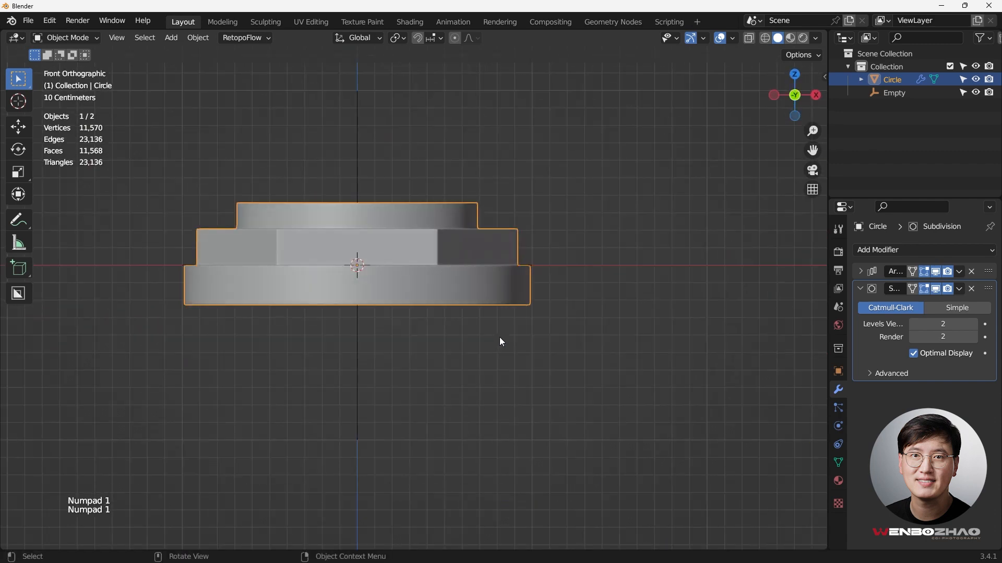
left_click(958, 270)
left_click(909, 285)
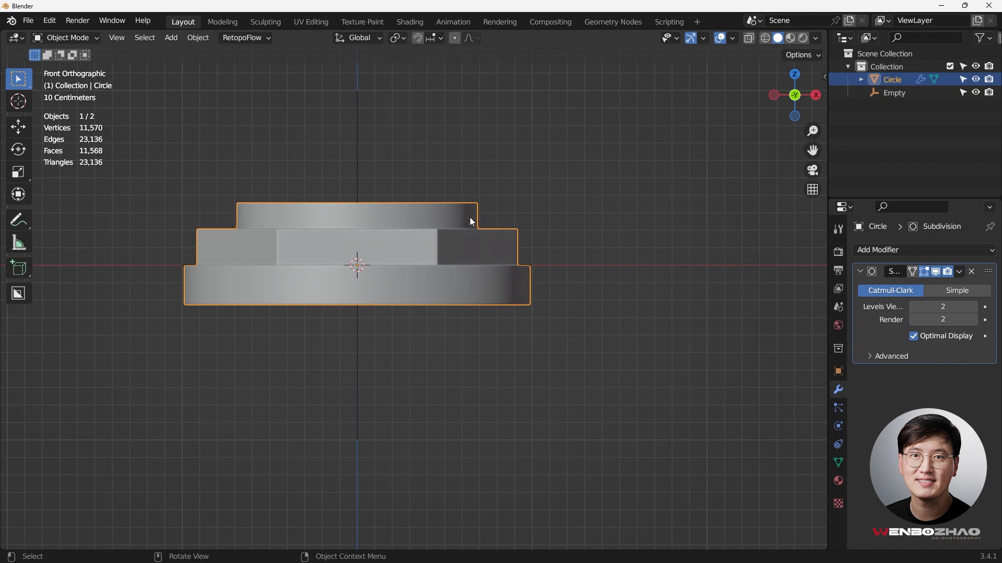
Step: In Edit Mode with vertex selection active, delete the vertex at the centre of the disc's top face
key("Tab")
middle_click_drag(470, 217, 484, 268)
key("Tab")
key("Tab")
key("1")
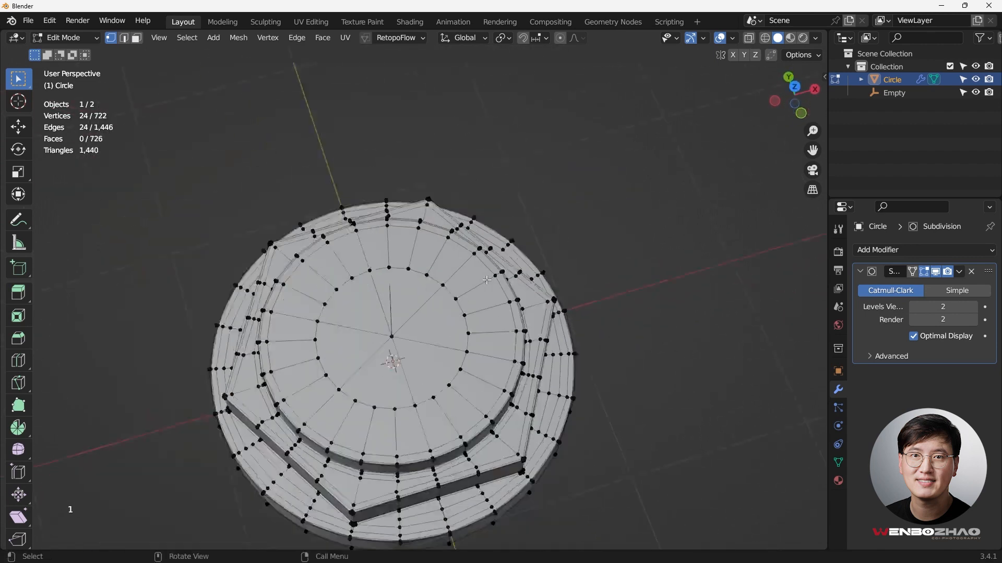
key("KP_7")
middle_click_drag(429, 363, 484, 280, "shift")
scroll(483, 280, "up", 3)
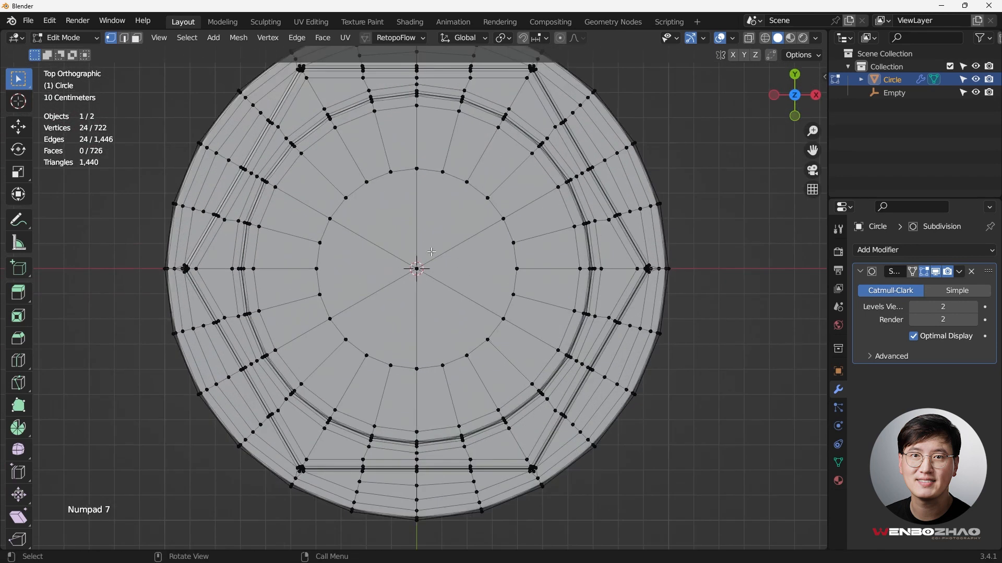
left_click_drag(378, 233, 446, 308)
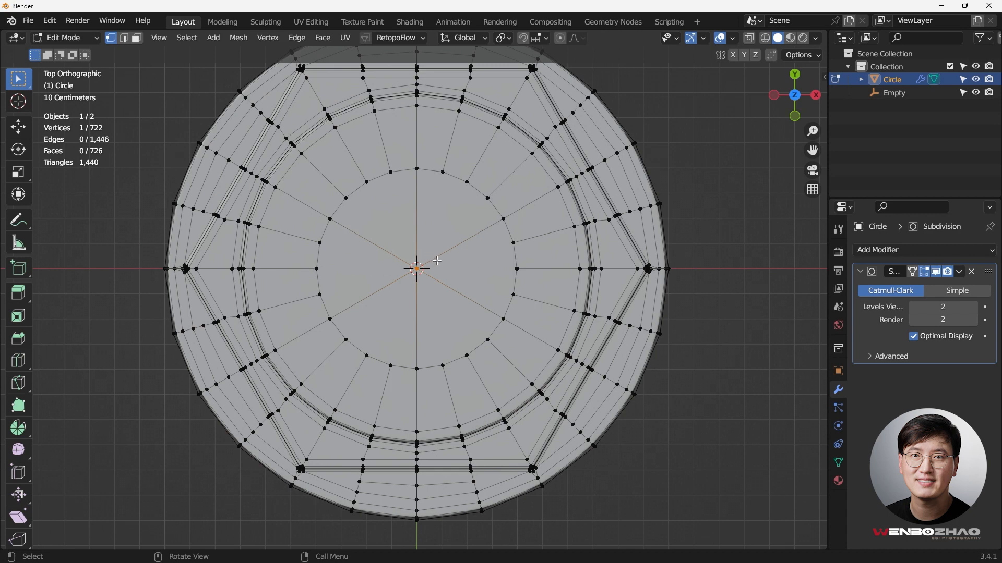
key("x")
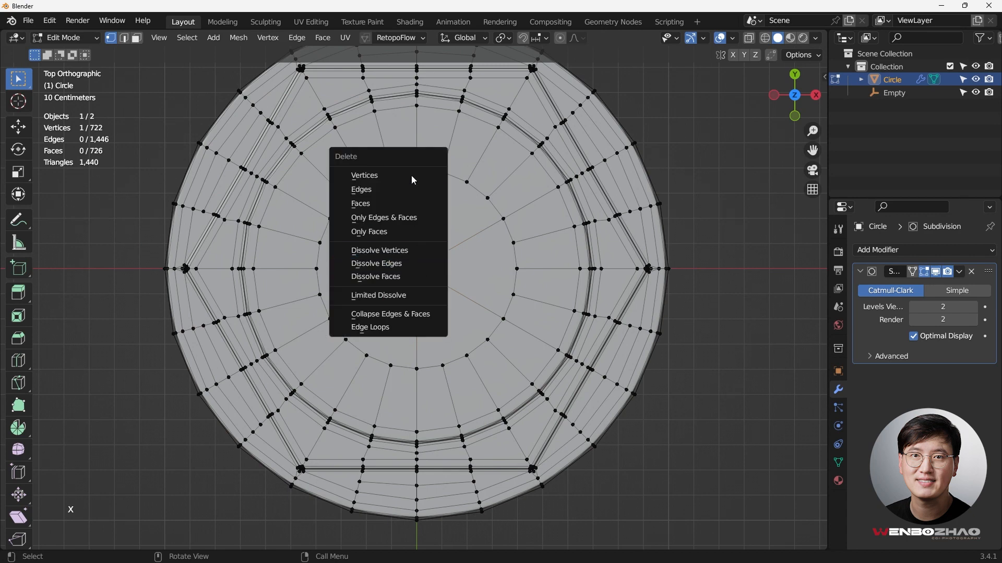
left_click(410, 172)
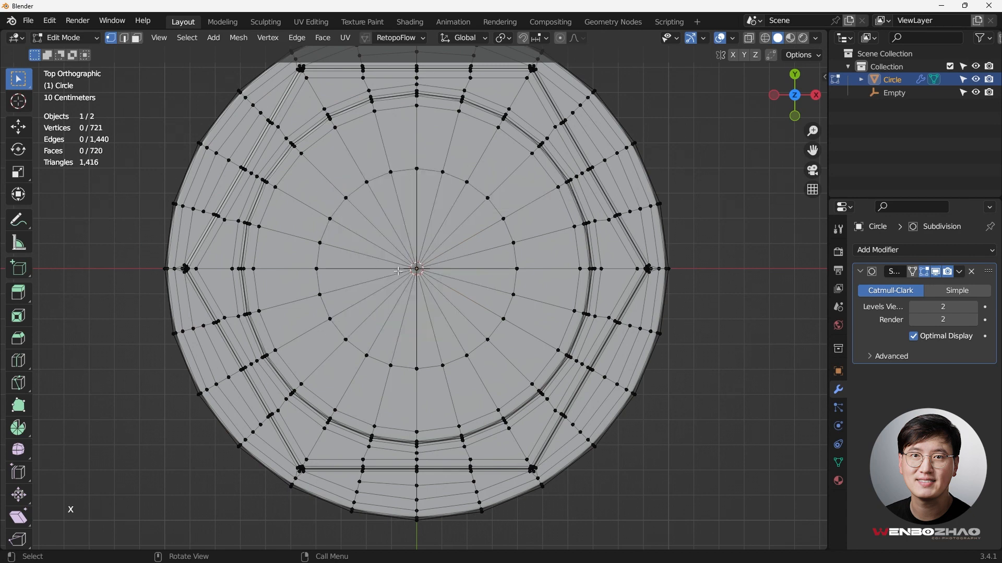
Step: Delete the centre vertex of the underside, seen through the opening in the top face
left_click_drag(406, 264, 431, 291)
key("x")
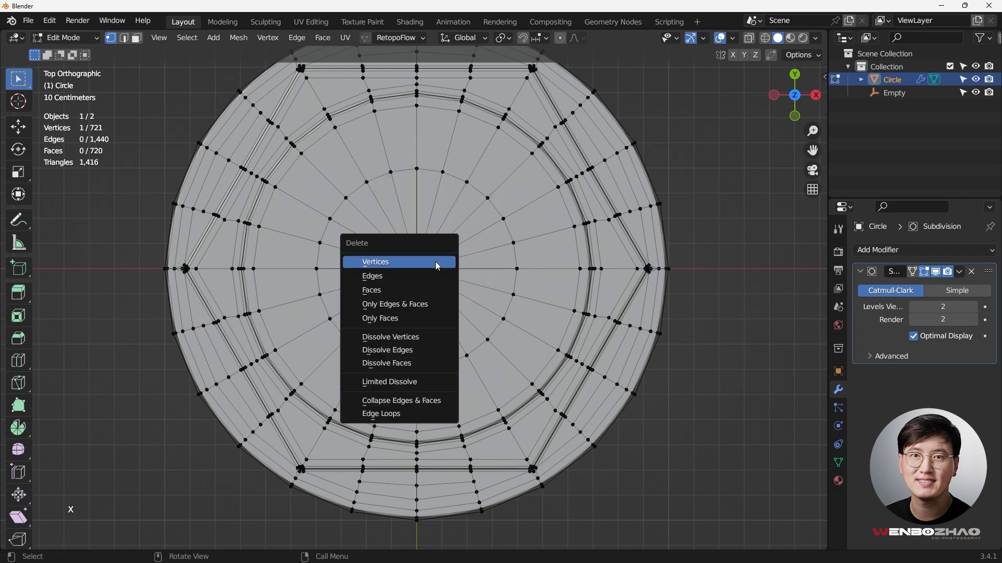
left_click(437, 261)
Step: Select the edge loop around the top opening and close it with Grid Fill
middle_click_drag(436, 261, 428, 242)
scroll(428, 241, "up", 2)
left_click(426, 131, "alt")
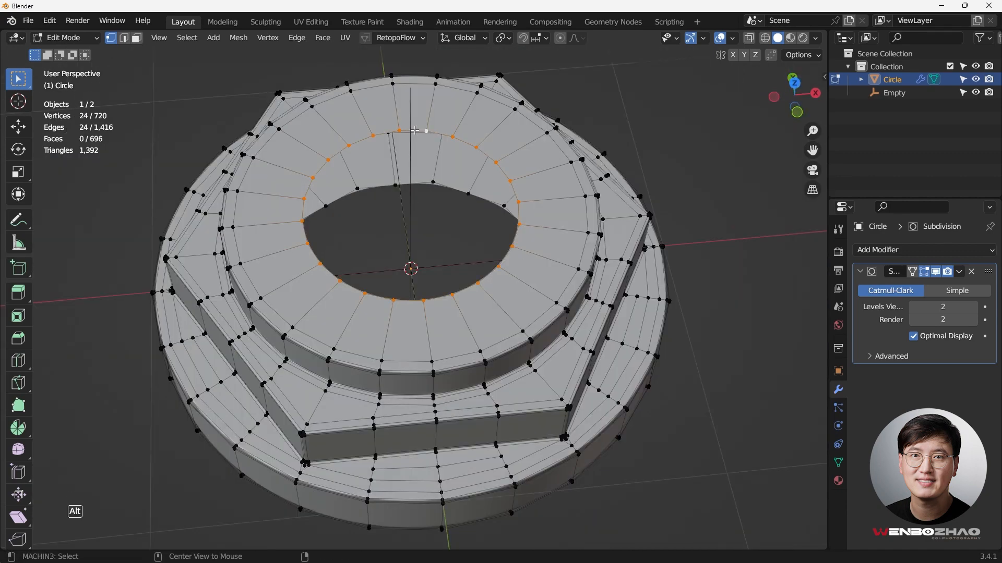
mouse_move(444, 195)
middle_mouse_down()
mouse_move(445, 180)
mouse_move(441, 196)
middle_mouse_up()
key("ctrl+f")
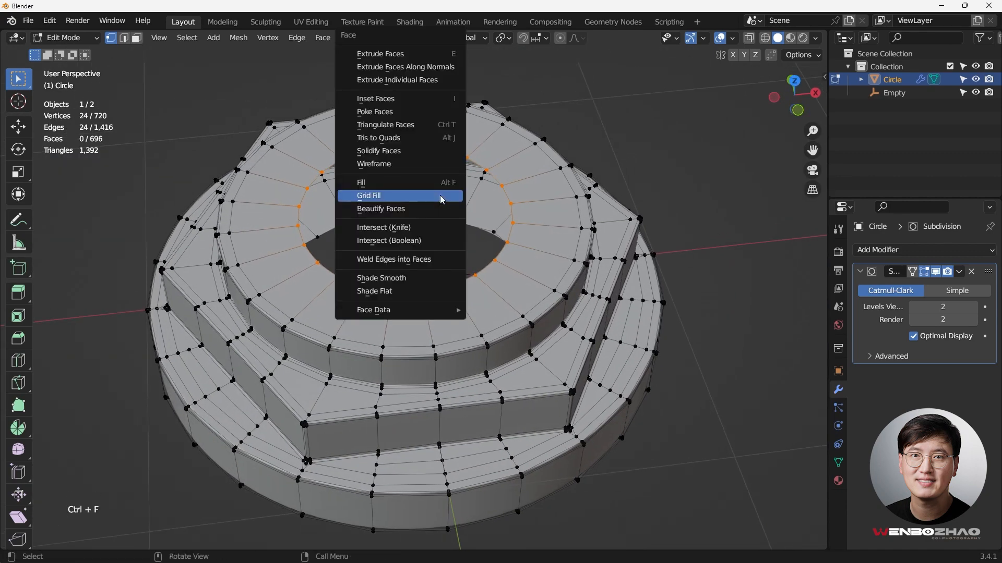
left_click(441, 196)
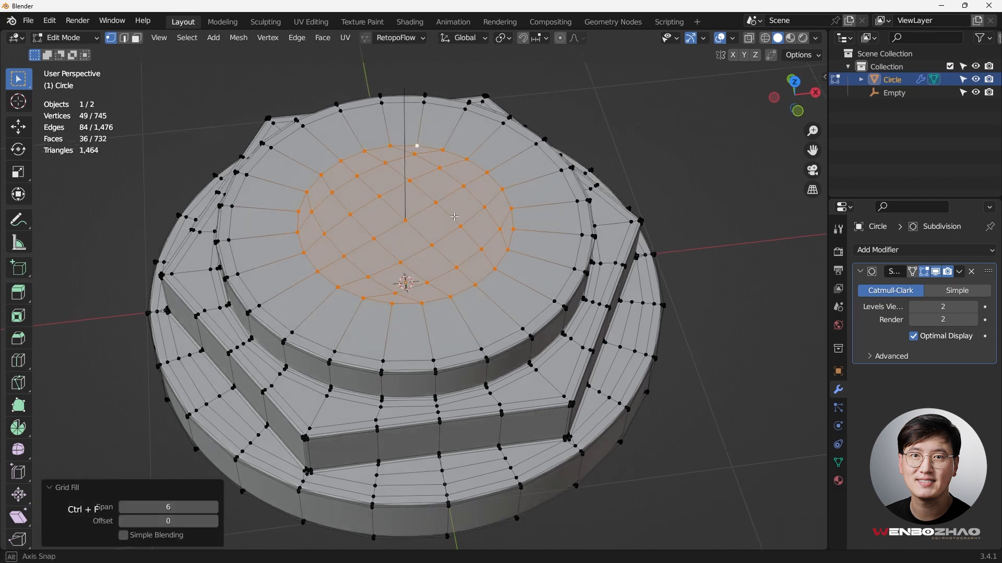
Step: Align the top grid fill symmetrically with the disc's axes, using a span of 4 and an offset of 3
key("KP_7")
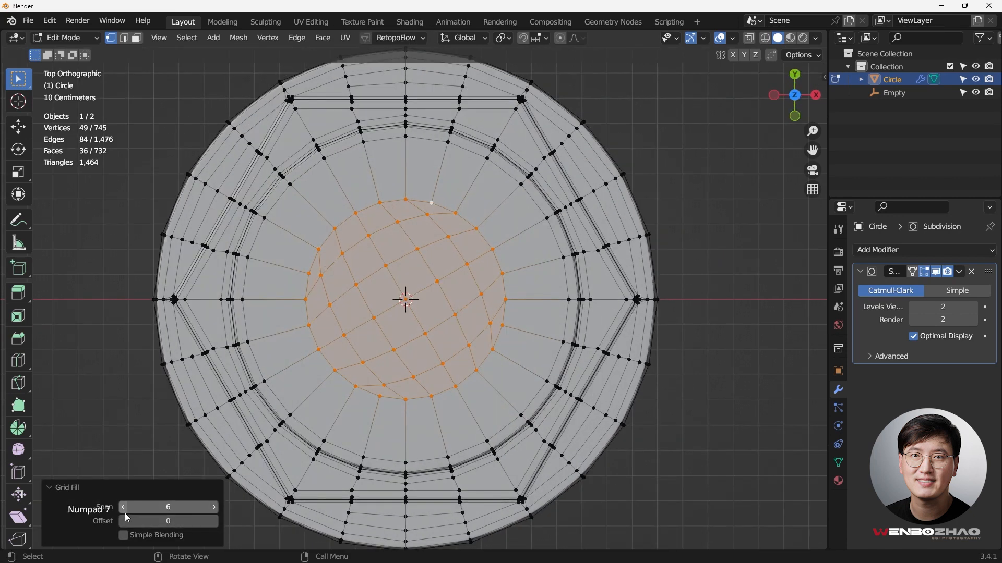
left_click(125, 521)
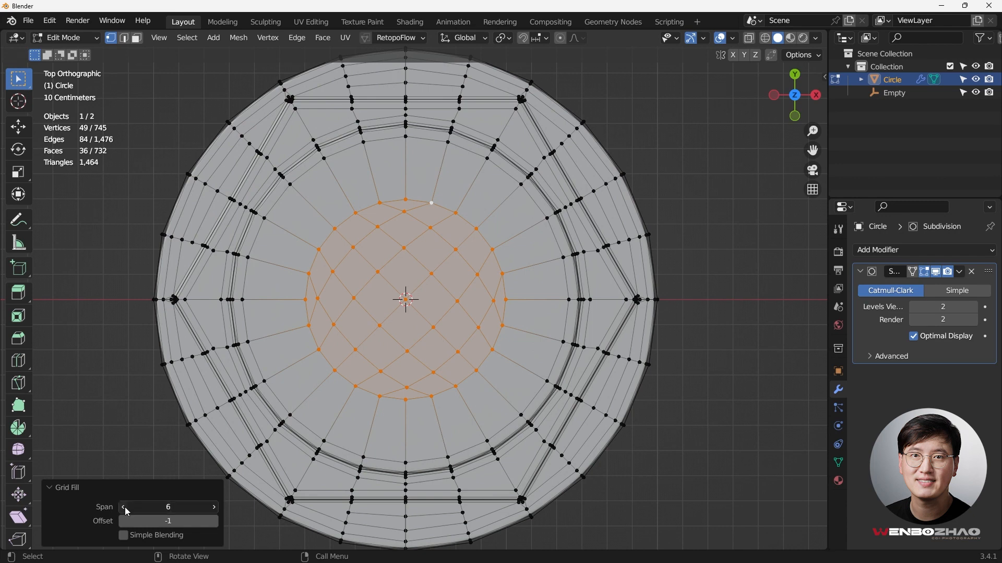
left_click(125, 507)
left_click(124, 507)
left_click(124, 507)
left_click(124, 507)
left_click(124, 507)
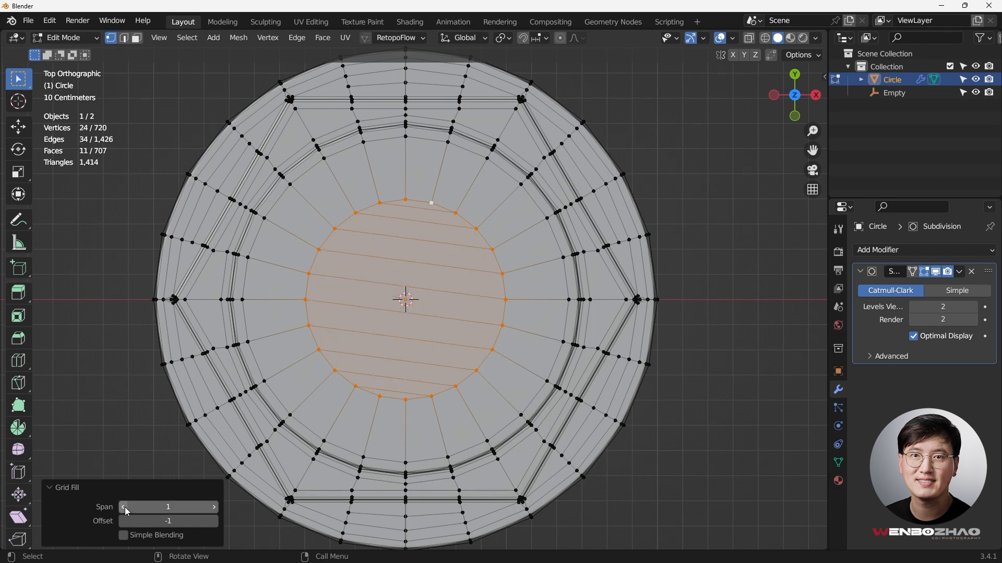
left_click(214, 522)
left_click(214, 522)
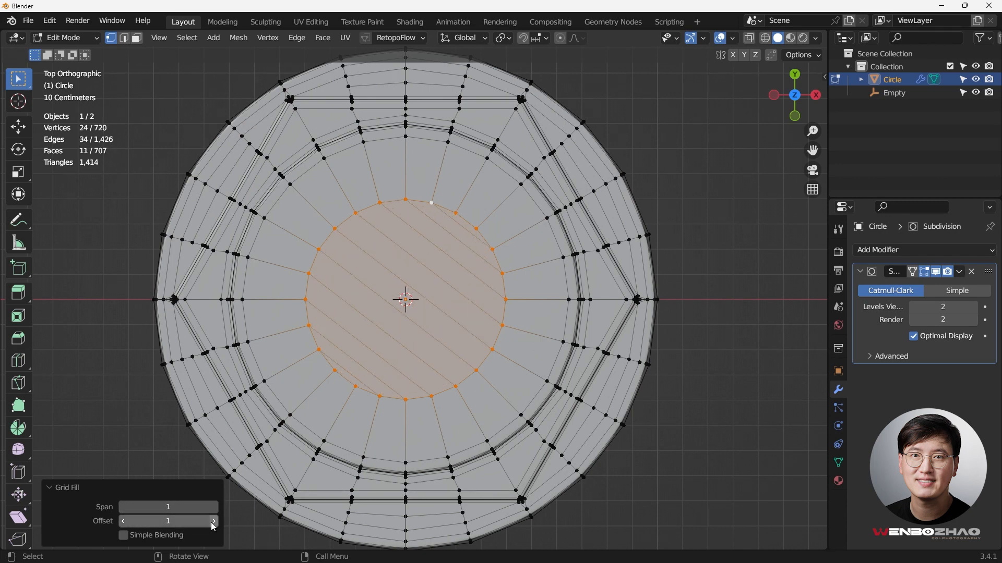
left_click(214, 521)
left_click(213, 521)
left_click(213, 522)
left_click(213, 521)
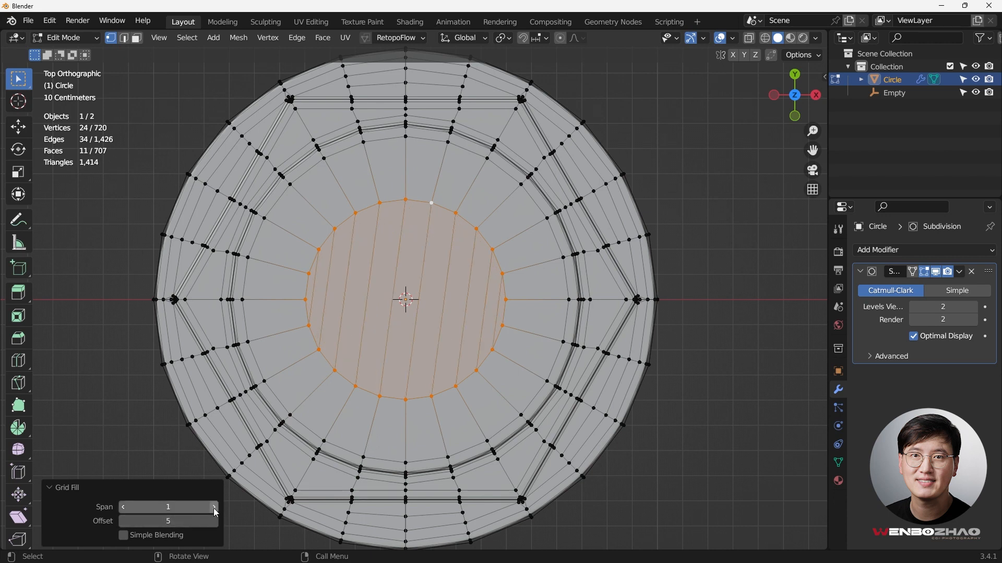
left_click(214, 508)
left_click(123, 522)
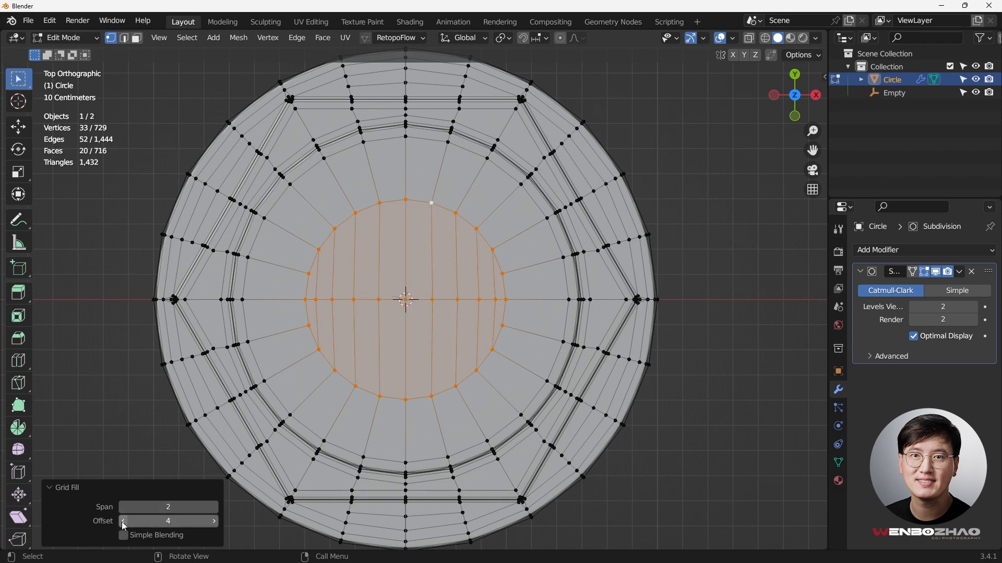
left_click(215, 508)
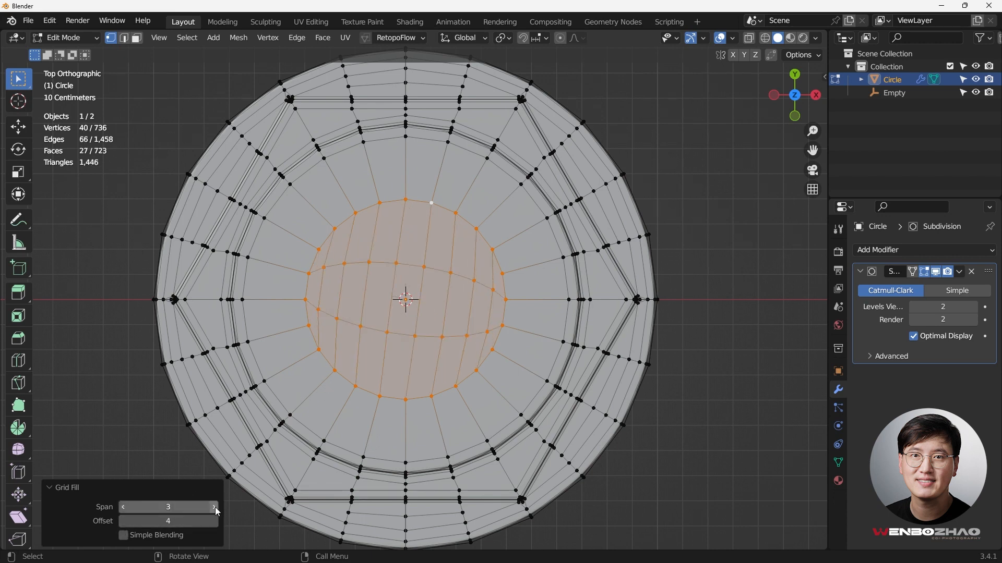
left_click(215, 507)
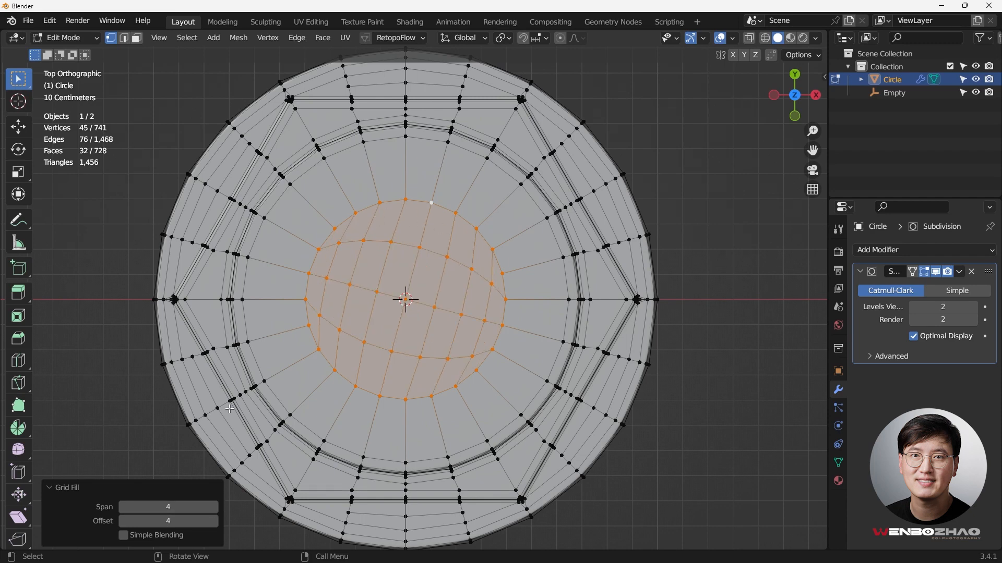
left_click(123, 521)
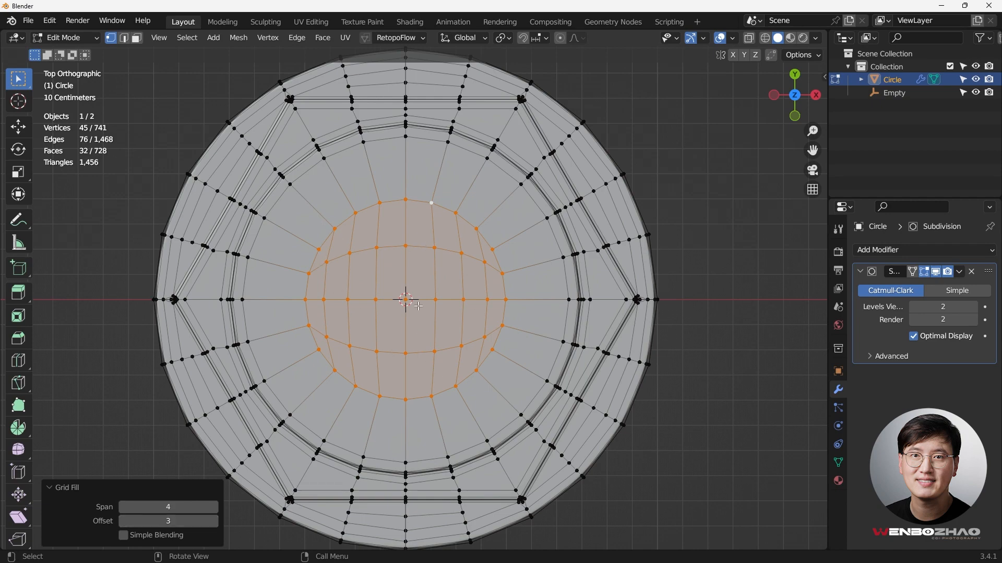
Step: Select the edge loop around the underside opening, turn on X-ray and round the loop with LoopTools Circle
middle_click_drag(404, 319, 446, 226)
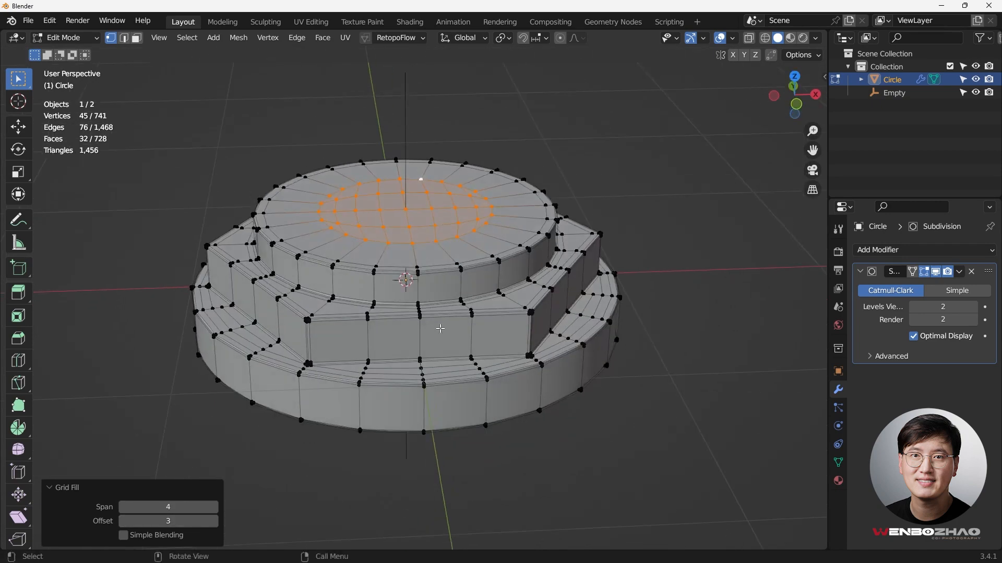
middle_click_drag(440, 328, 443, 124)
left_click(451, 166, "alt")
scroll(428, 180, "up", 4)
middle_click_drag(428, 179, 361, 241)
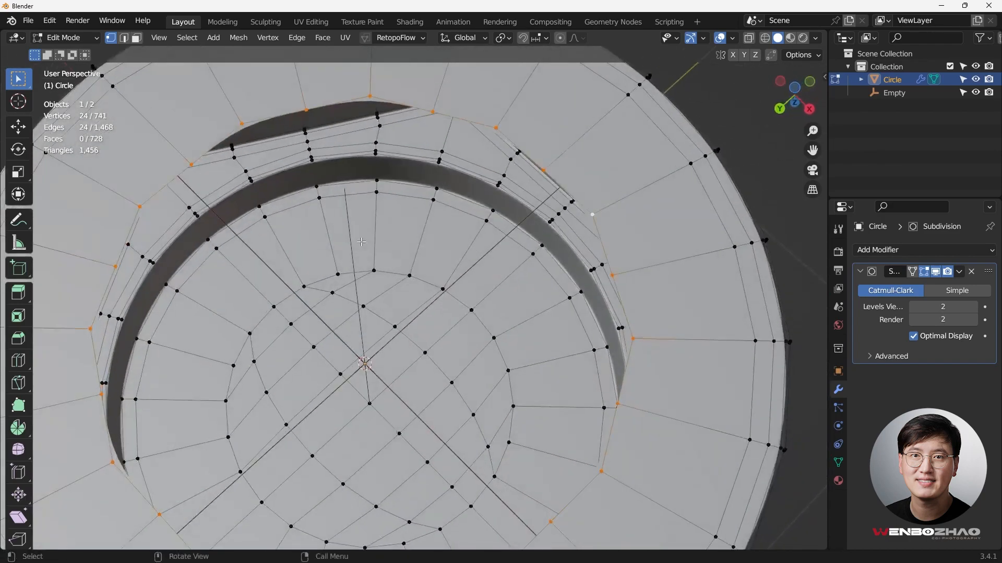
key("ctrl+KP_7")
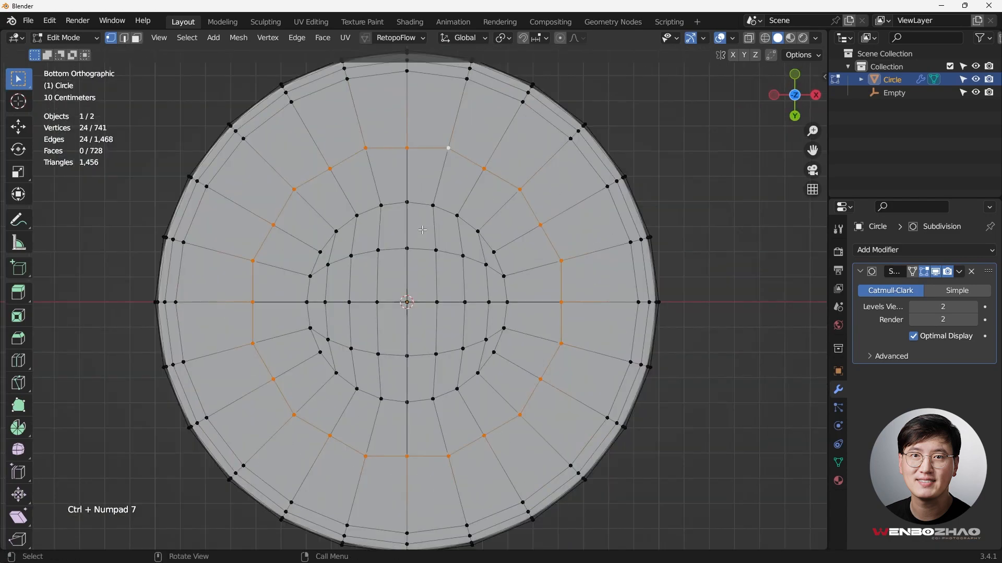
key("alt+z")
middle_click_drag(438, 235, 452, 269)
key("KP_7")
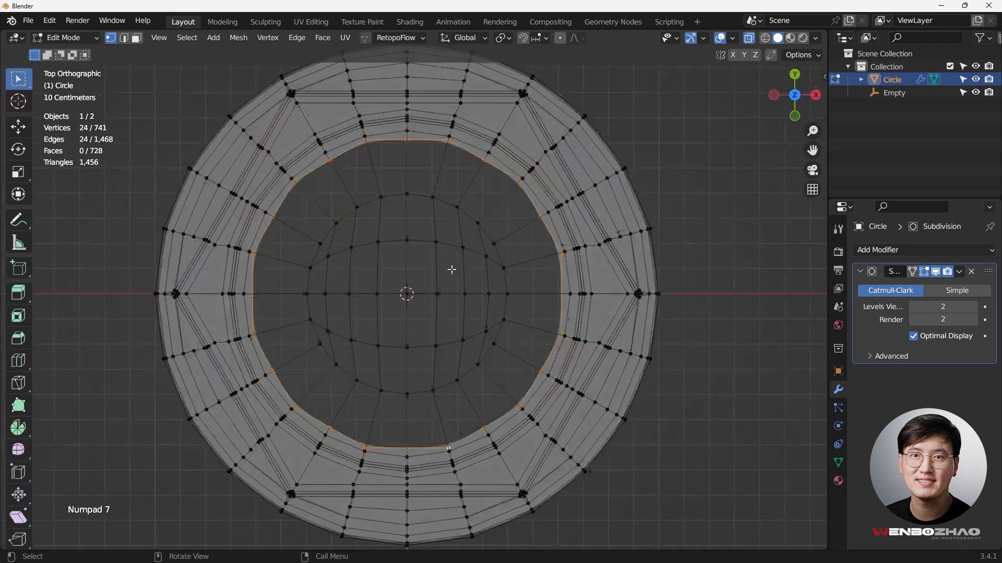
key("ctrl+KP_7")
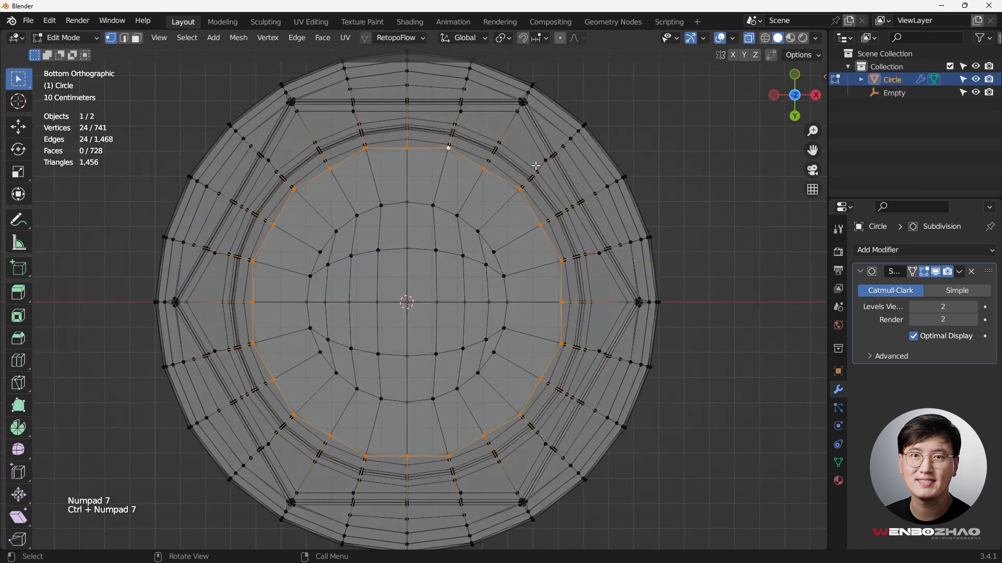
right_click(525, 161)
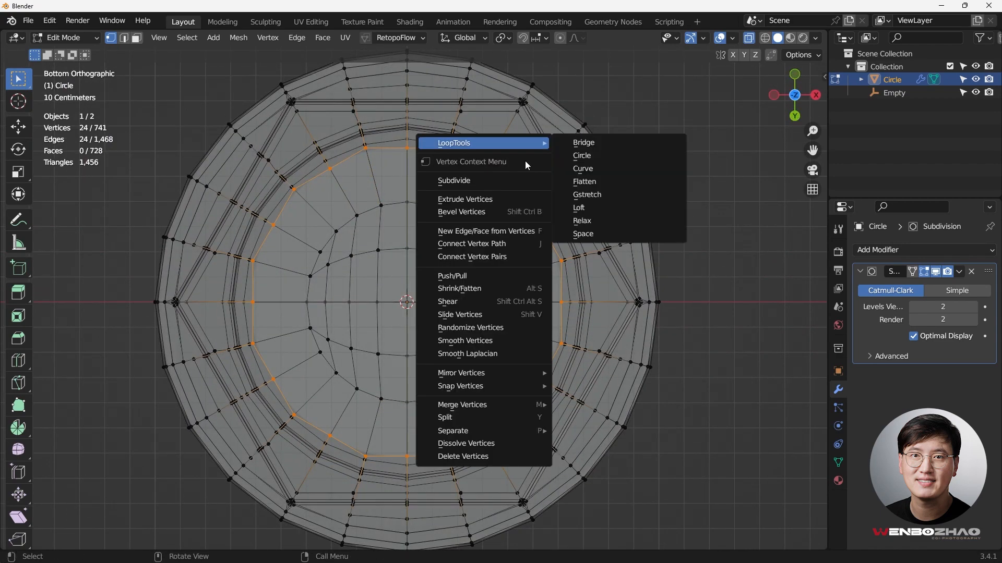
mouse_move(477, 147)
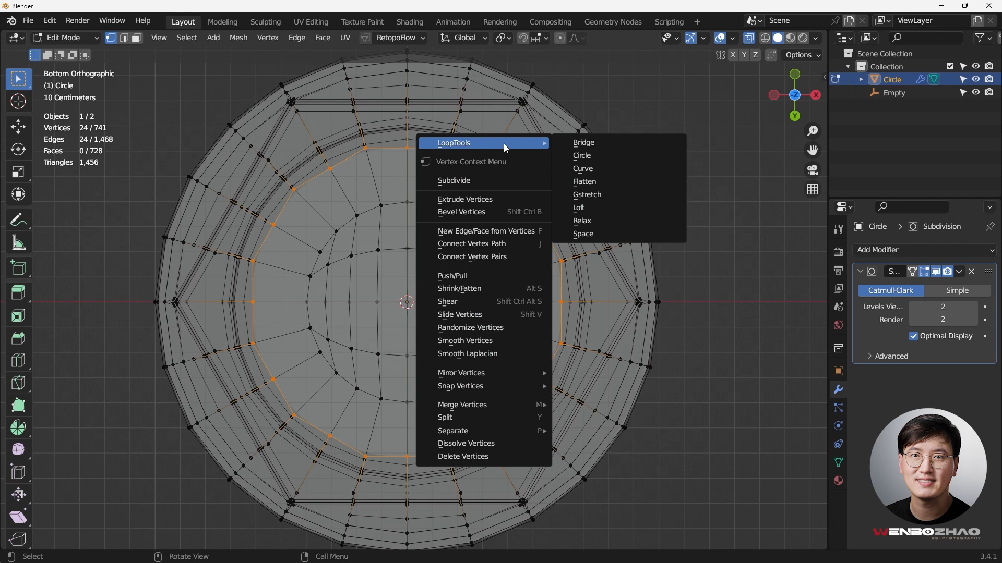
left_click(595, 155)
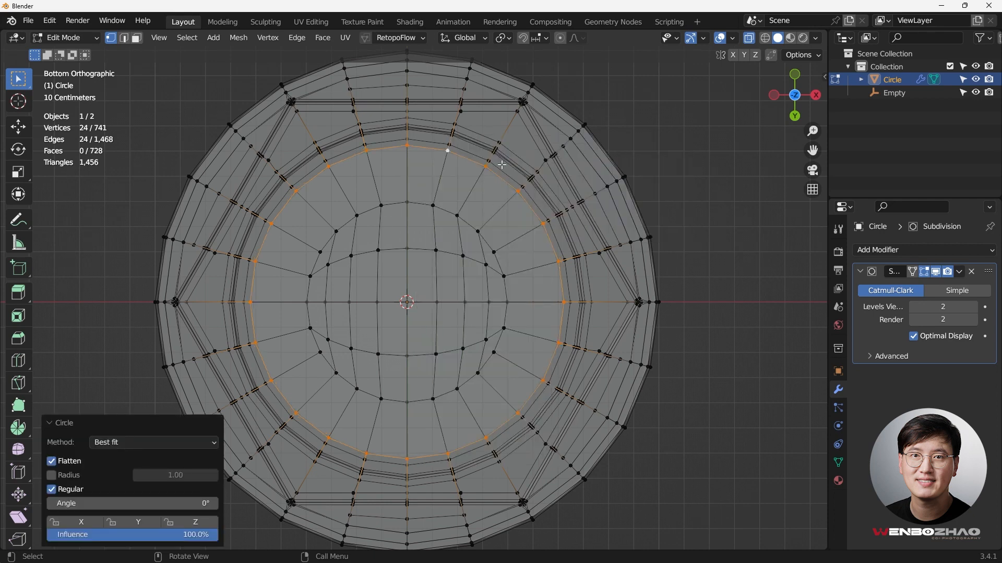
Step: Close the underside opening with Grid Fill using a span of 6 and an offset of -2, and turn off X-ray
key("ctrl")
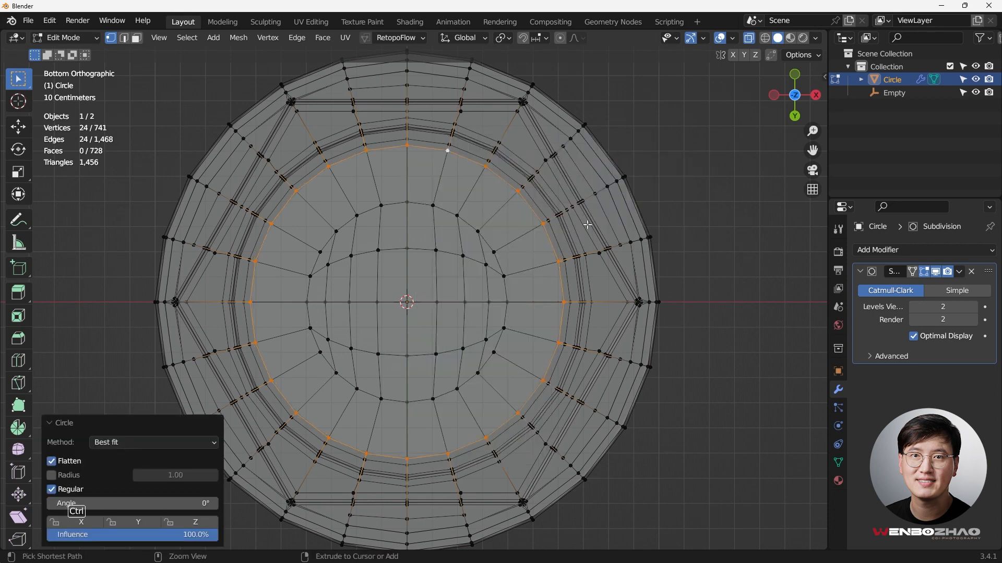
key("ctrl+f")
left_click(574, 225)
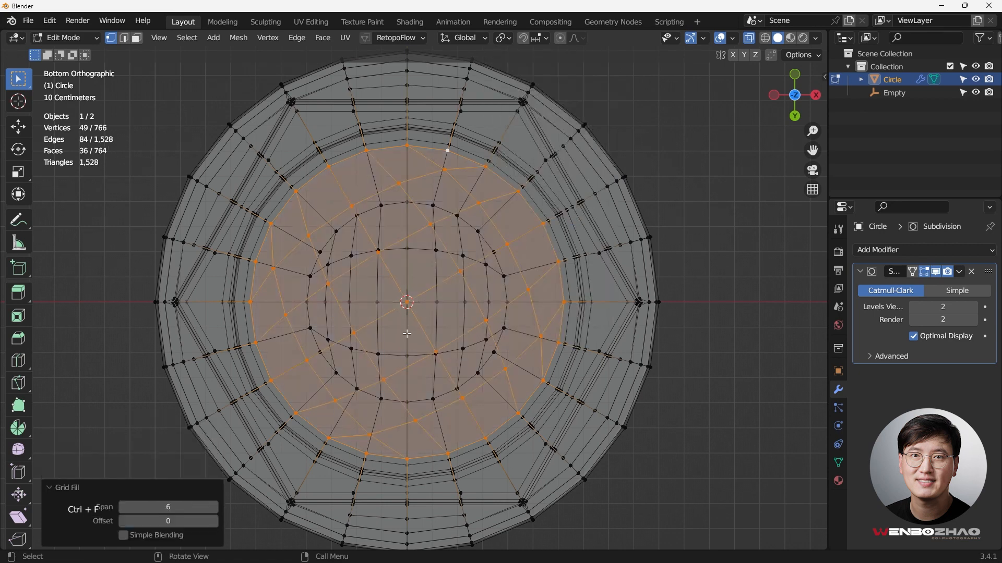
left_click(124, 521)
left_click(124, 521)
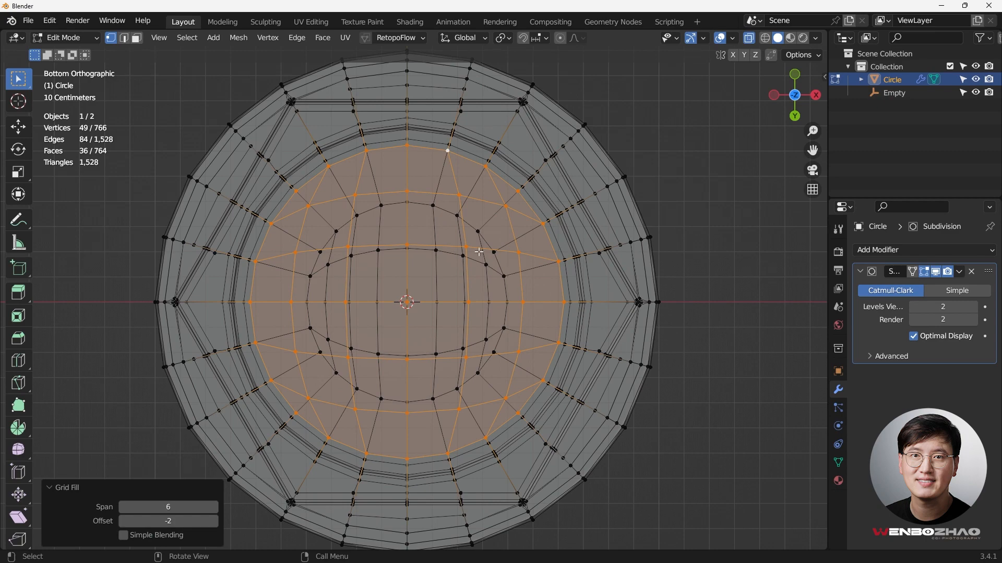
key("alt+a")
middle_click_drag(693, 260, 633, 298)
key("alt+z")
Step: Check the mesh for five-sided faces and triangles using Select Faces by Sides, with the number of vertices at 5 and 3
key("KP_7")
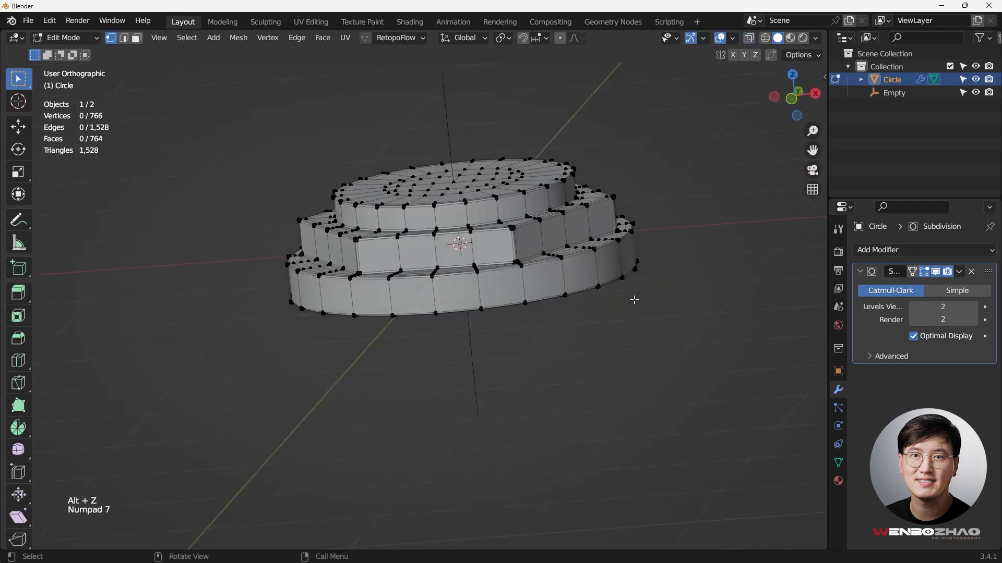
key("KP_1")
middle_click_drag(566, 293, 646, 273)
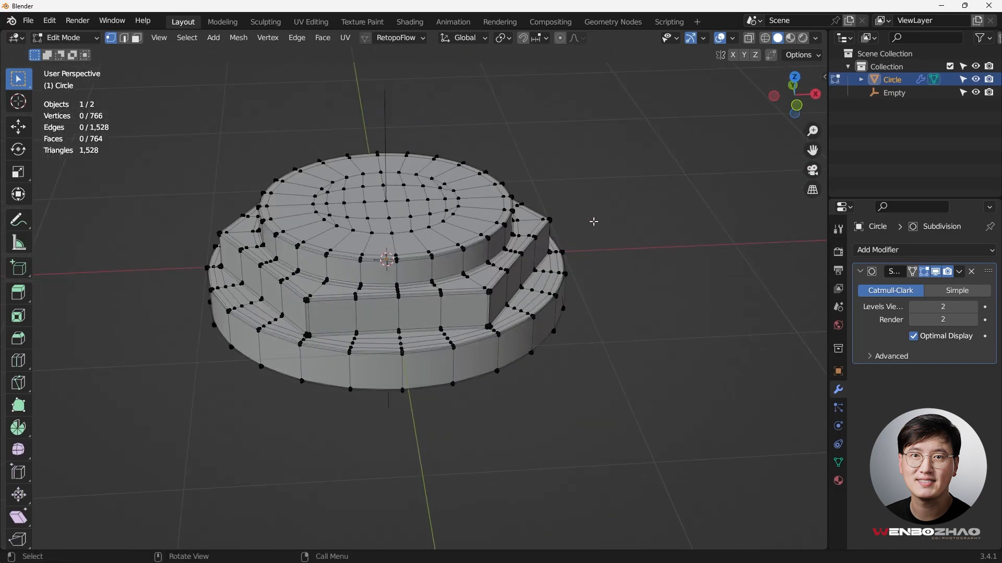
key("q")
left_click(597, 225)
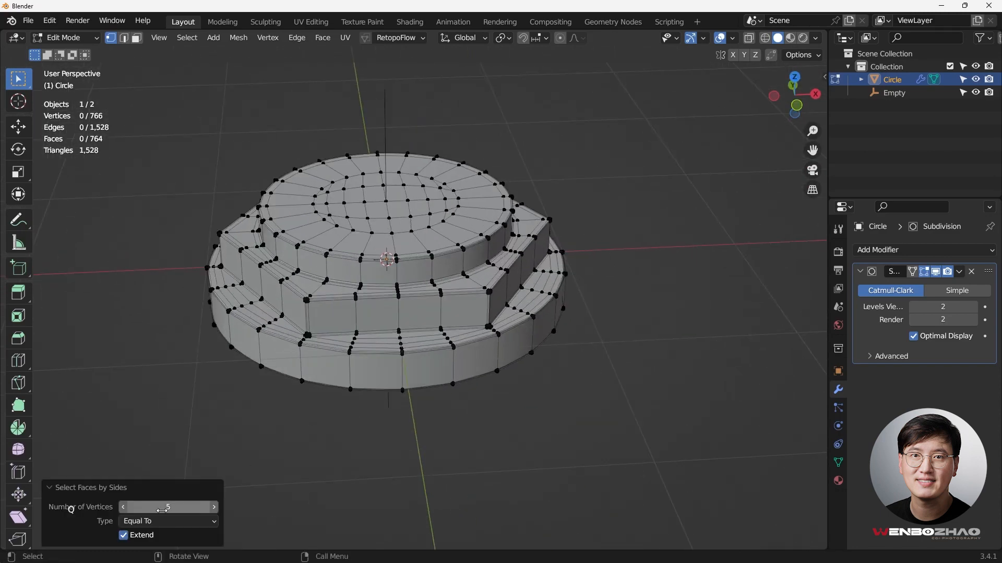
middle_click_drag(436, 389, 342, 386)
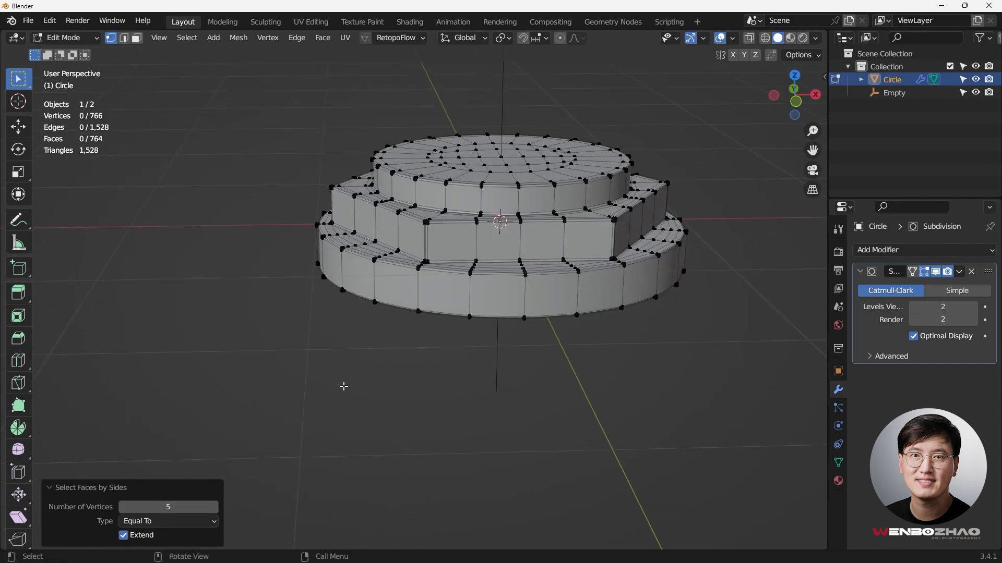
left_click(123, 507)
middle_click_drag(494, 385, 554, 360)
left_click(123, 508)
key("KP_7")
scroll(550, 329, "up", 4)
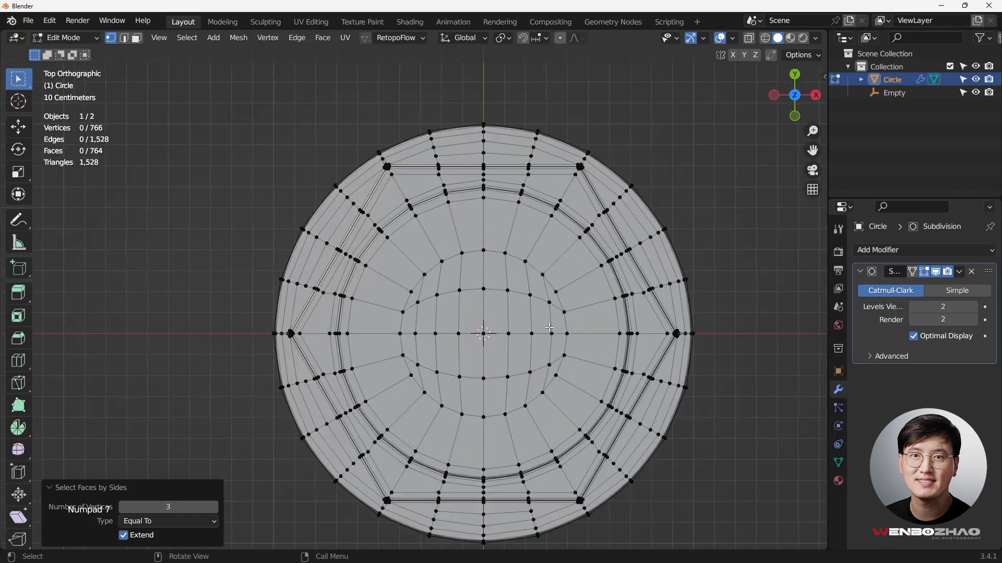
left_click(565, 295)
scroll(563, 294, "down", 2)
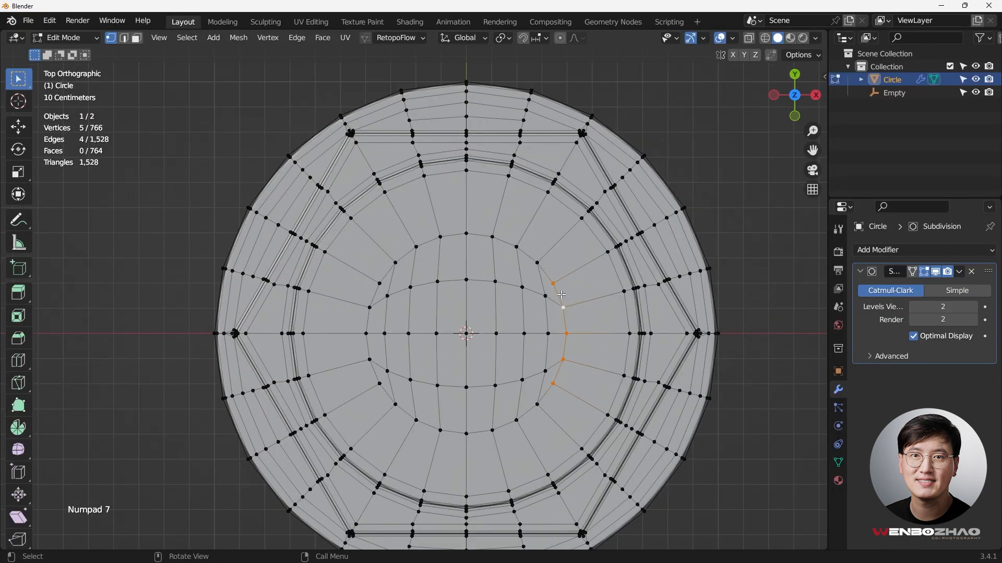
key("alt+z")
middle_click_drag(581, 271, 571, 253)
key("alt+z")
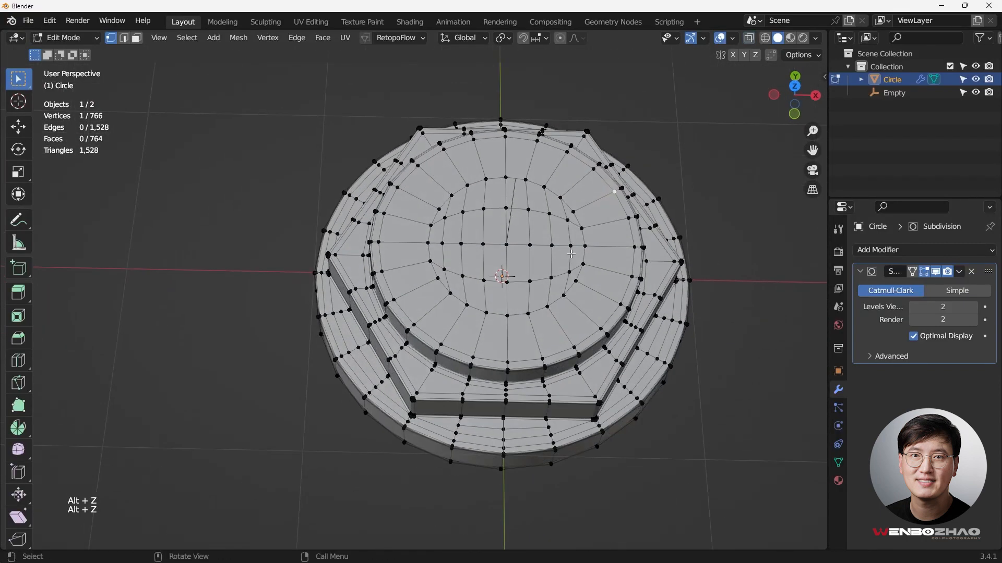
Step: Add two evenly spaced loop cuts around the outer ring of faces on the disc's top cap
key("ctrl+r")
scroll(597, 224, "up", 1)
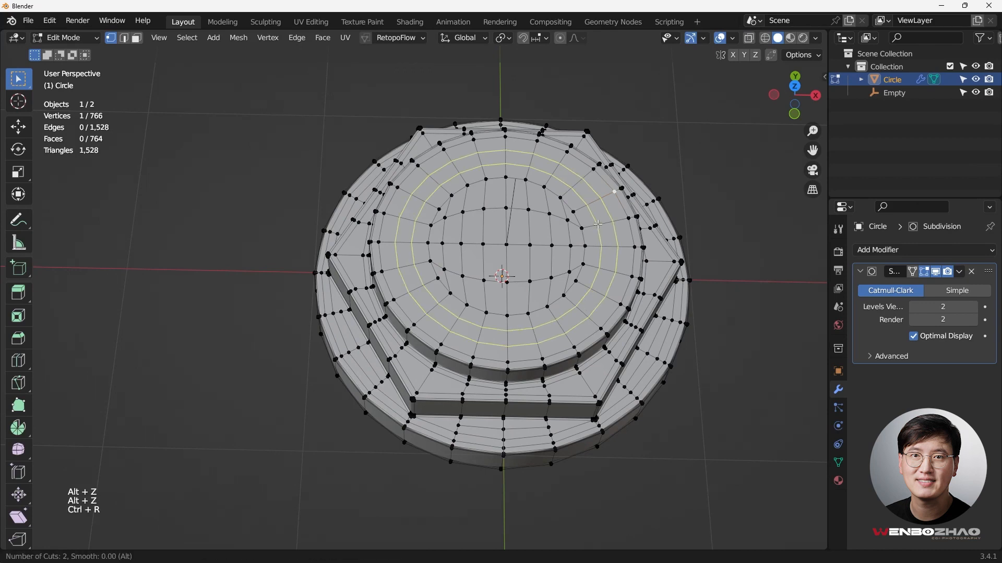
left_click(598, 224)
Step: Add one centred loop cut around the outer ring of faces on the underside cap and clear the selection
middle_click_drag(598, 223, 576, 95)
key("ctrl+r")
left_click(570, 136)
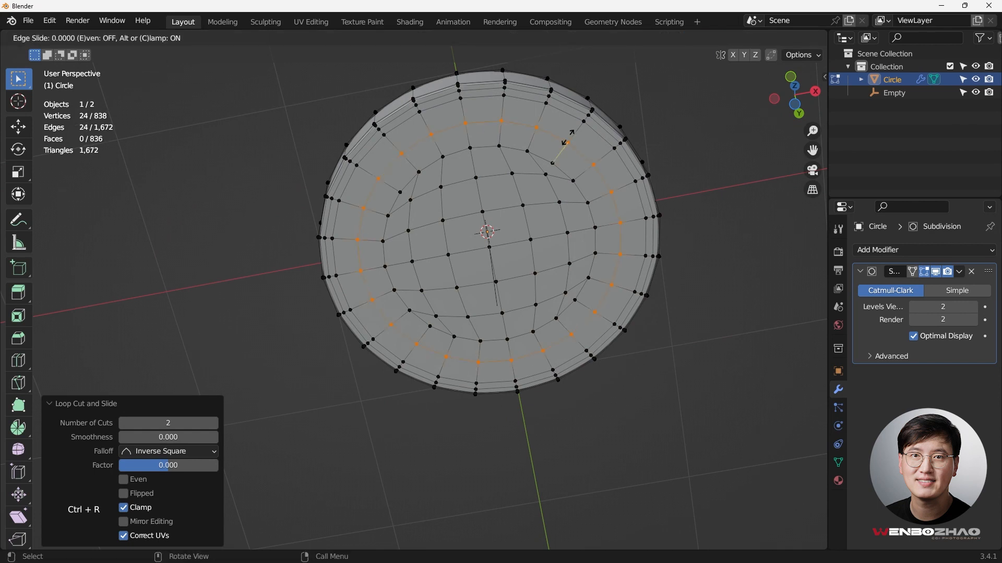
left_click(568, 138)
left_click(678, 153)
Step: Return to Object Mode and examine the smoothed tiered disc with its hexagonal block from an angled view
middle_click_drag(677, 180, 662, 235)
key("KP_1")
middle_click_drag(558, 303, 520, 357, "shift")
key("Tab")
left_click(585, 250)
middle_click_drag(585, 251, 474, 336)
scroll(563, 345, "down", 2)
scroll(480, 333, "up", 4)
scroll(543, 305, "down", 2)
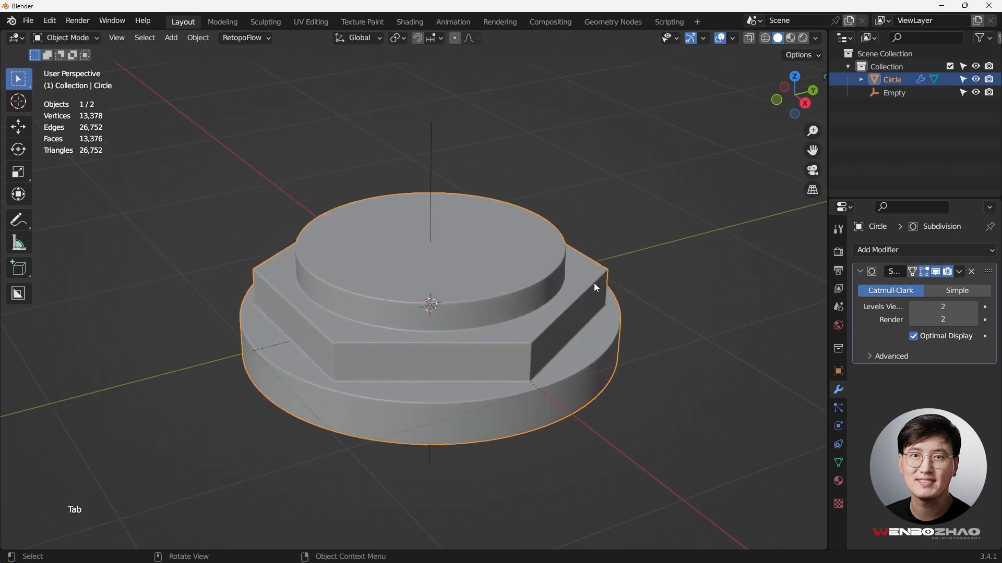
Step: Hide the Empty object in the viewport
left_click(893, 94)
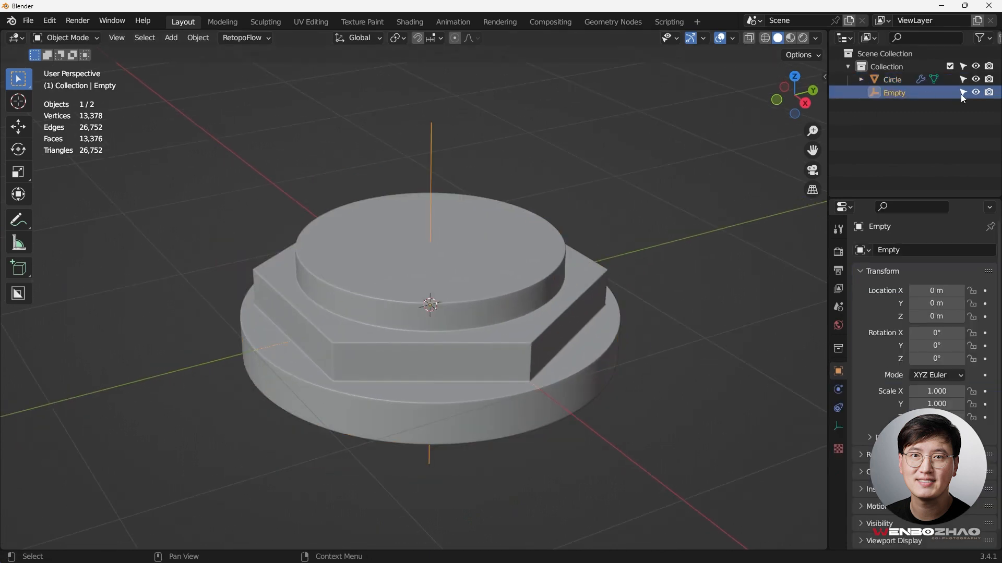
left_click(975, 94)
middle_click_drag(517, 255, 462, 286)
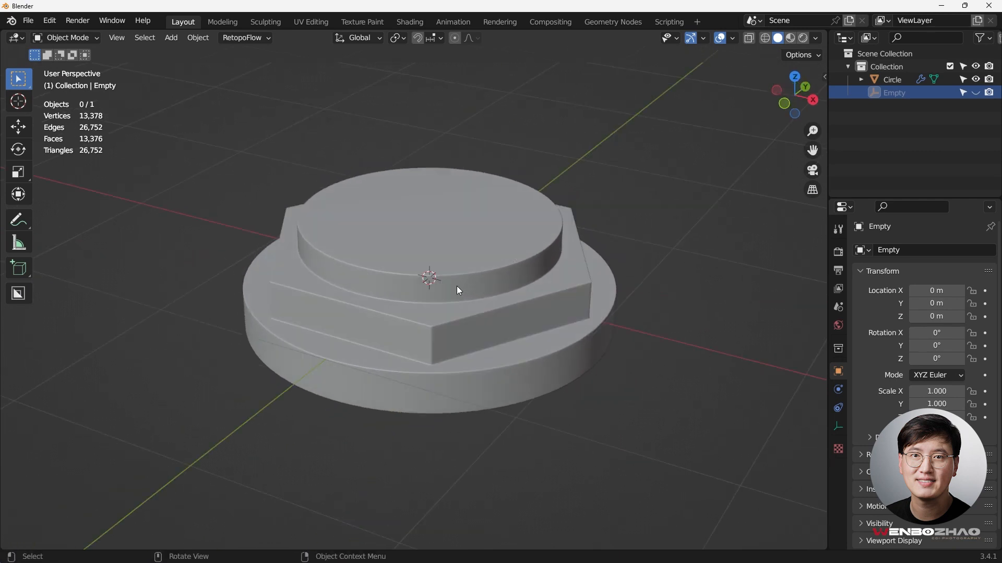
scroll(458, 291, "up", 2)
scroll(458, 290, "down", 2)
mouse_move(458, 290)
middle_mouse_down()
mouse_move(423, 280)
mouse_move(431, 268)
mouse_move(439, 290)
middle_mouse_up()
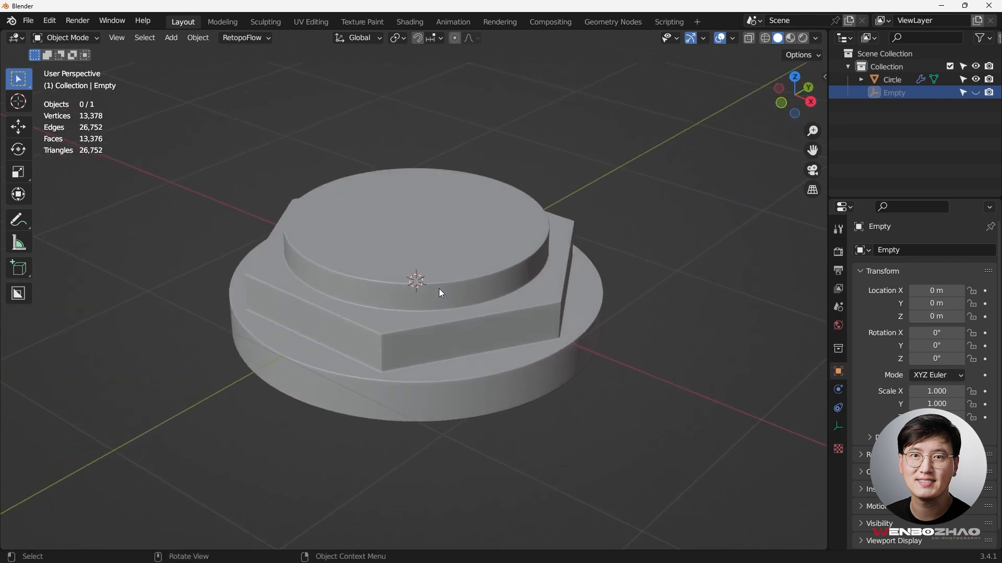
scroll(439, 289, "up", 1)
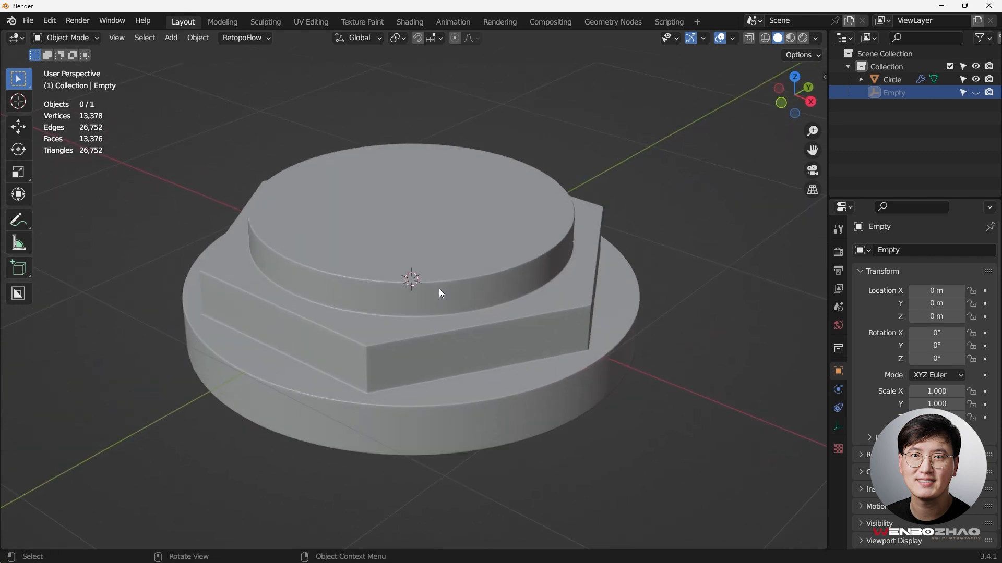
scroll(439, 289, "down", 2)
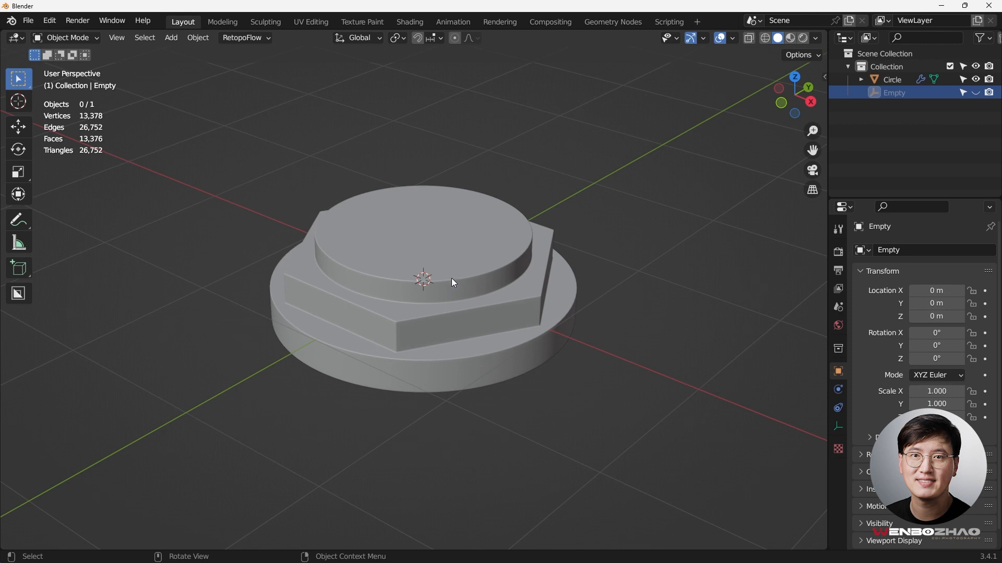
scroll(455, 281, "up", 1)
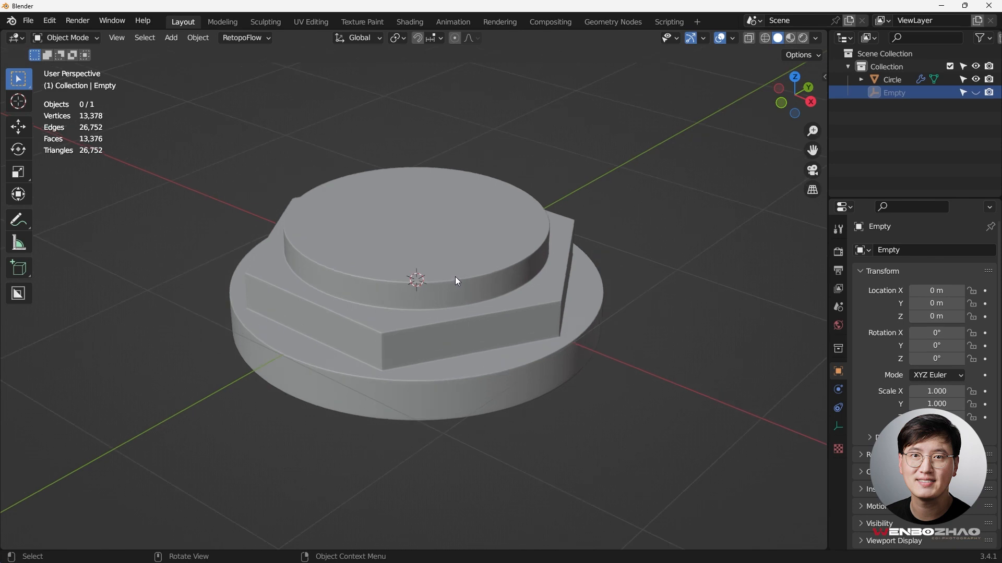